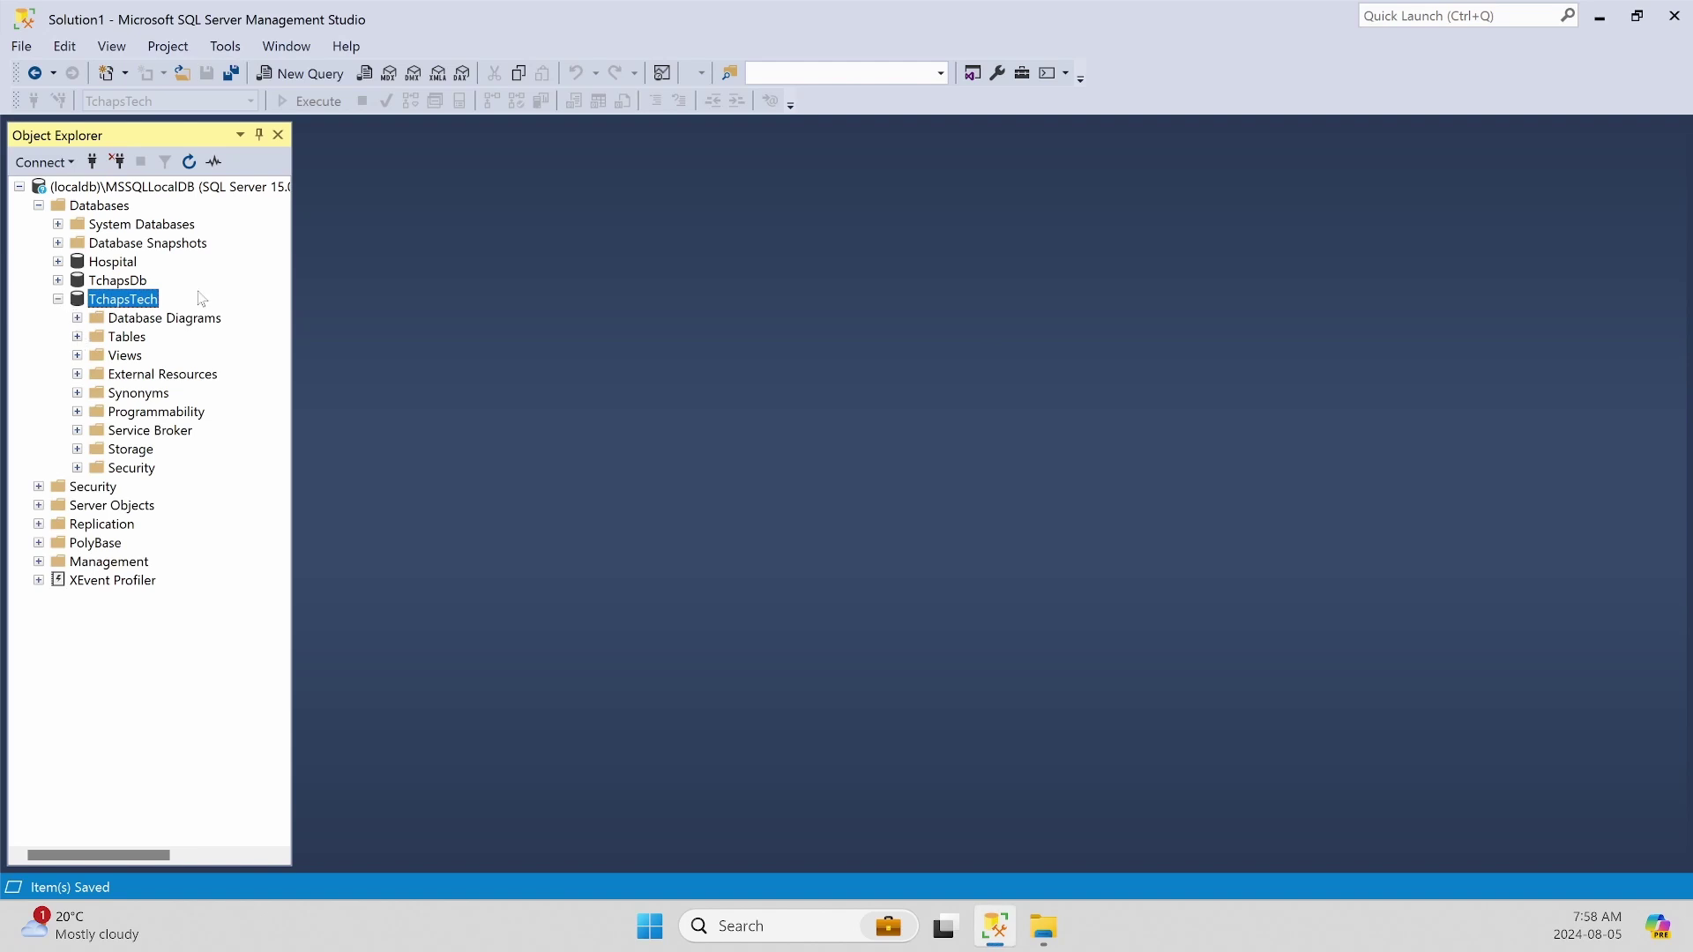
# - Expand the Tables folder of the TchapsTech database and select it
pyautogui.click(77, 337)
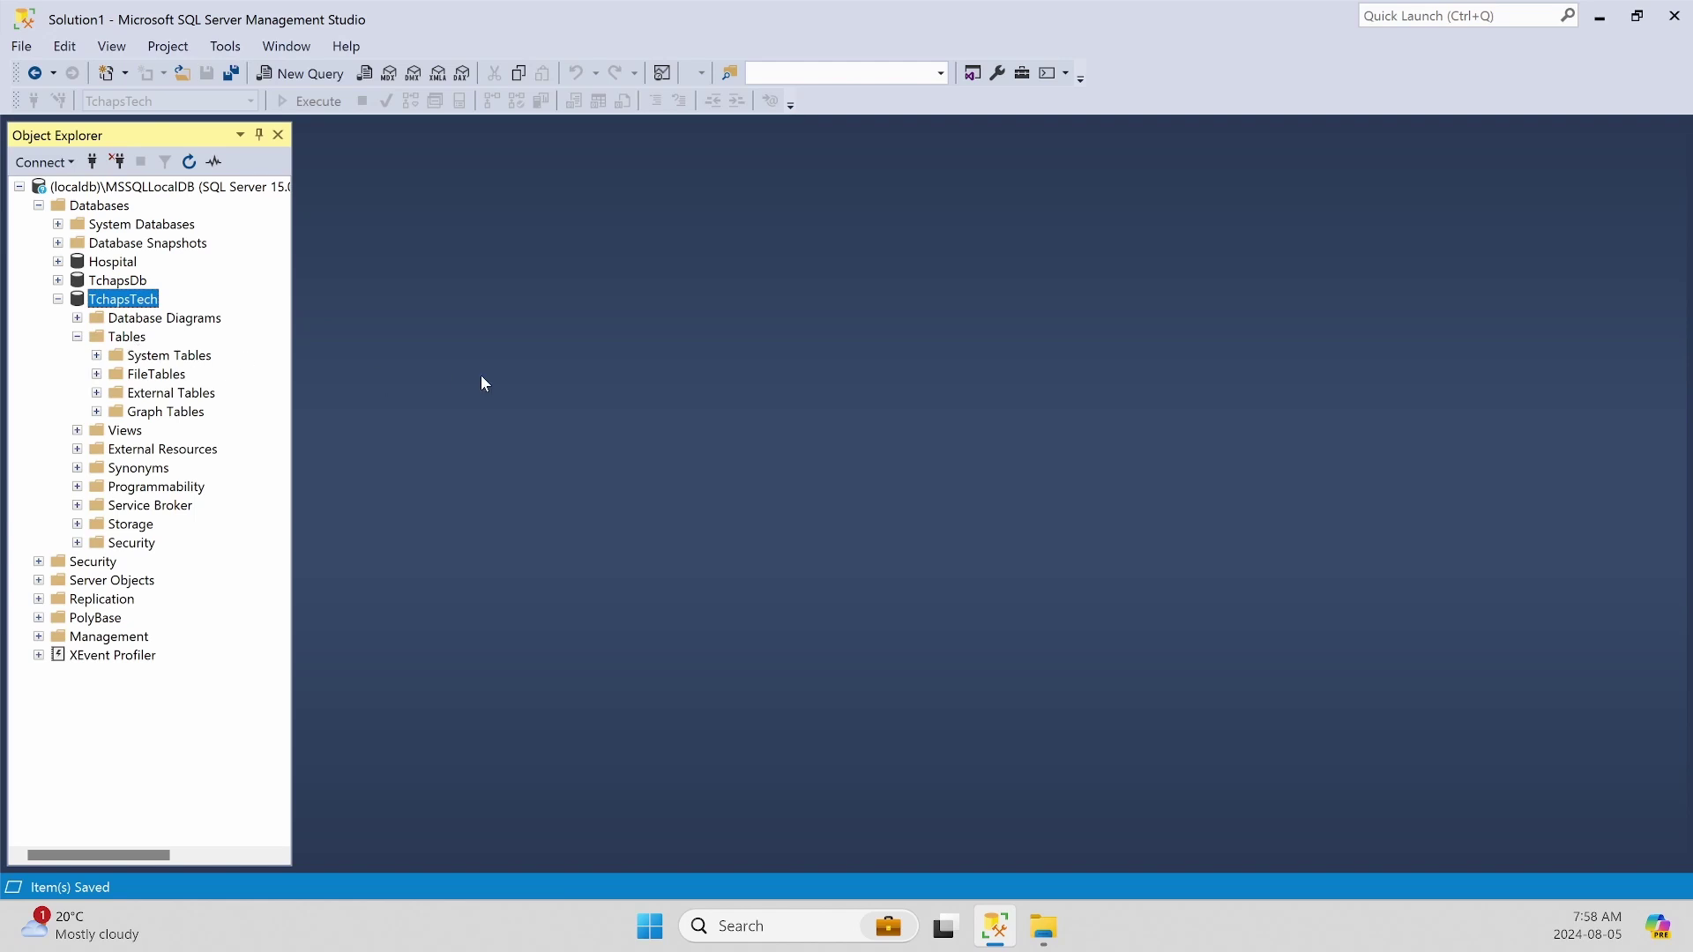
pyautogui.click(128, 337)
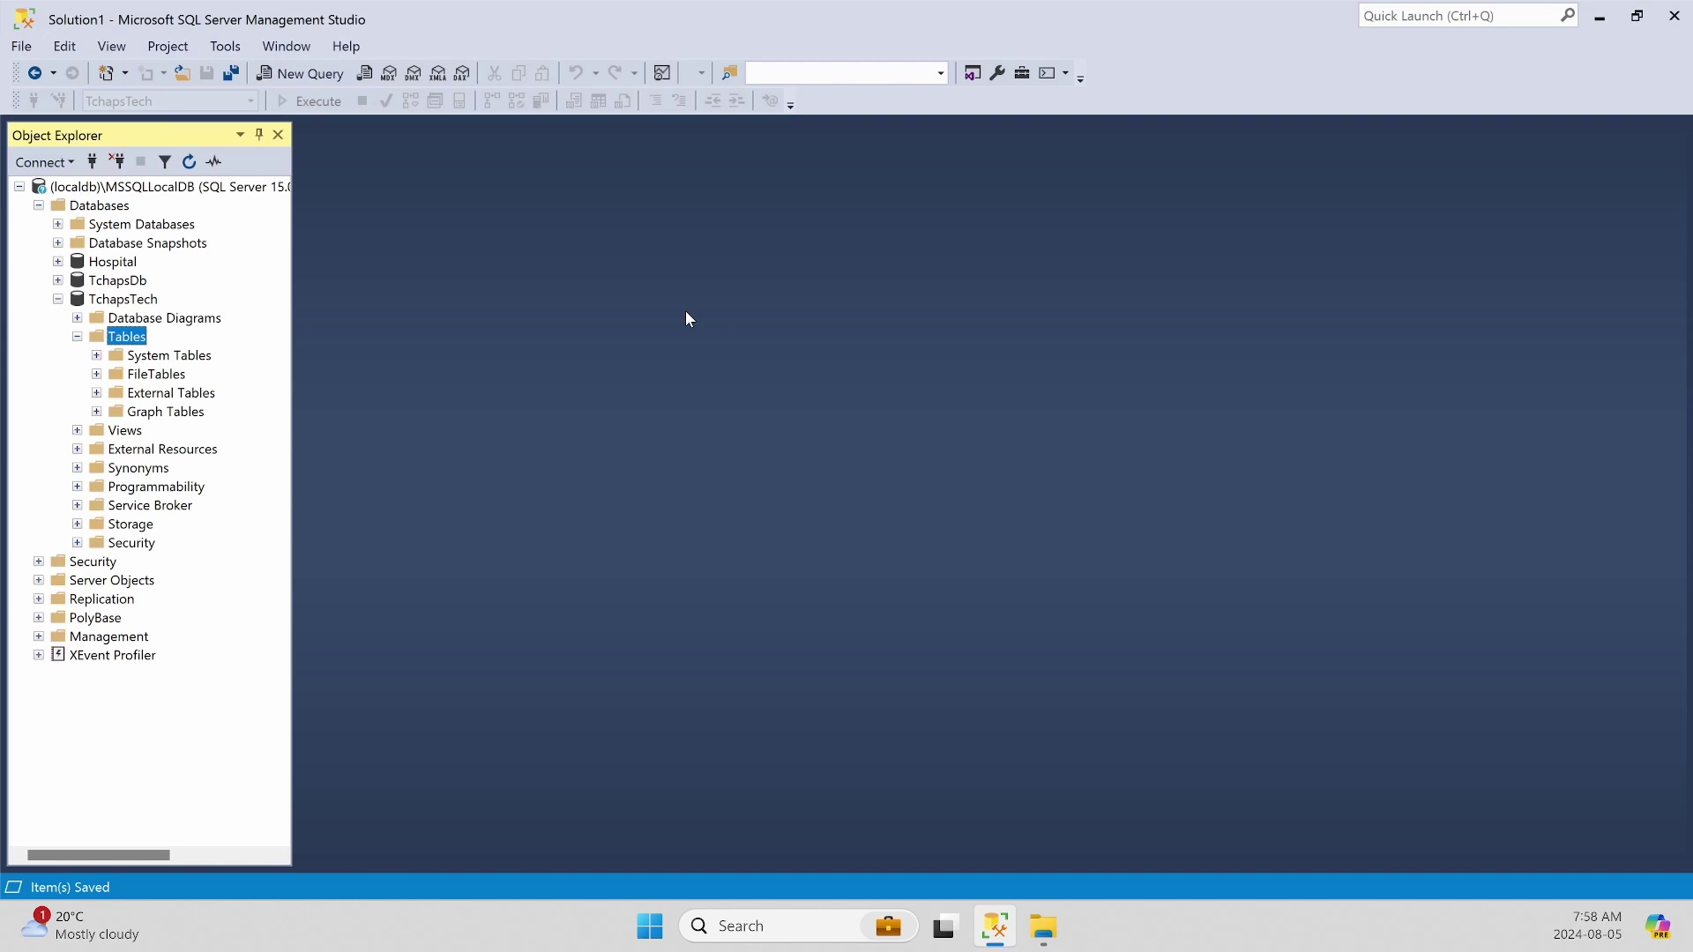
pyautogui.rightClick(128, 339)
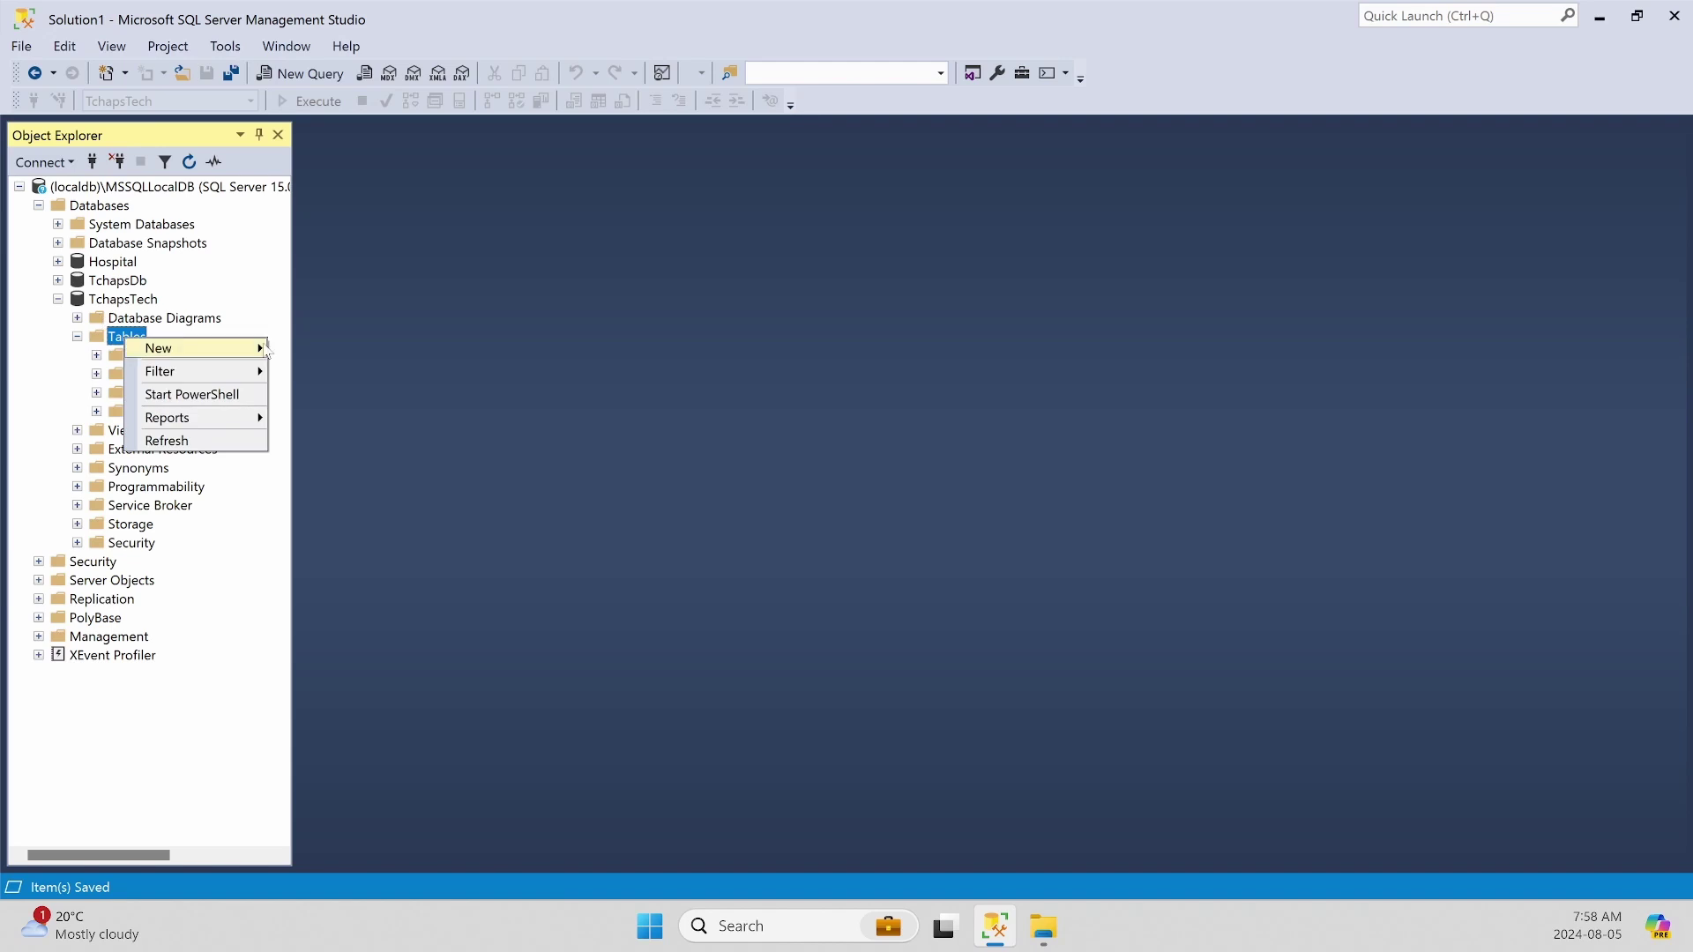
pyautogui.click(383, 341)
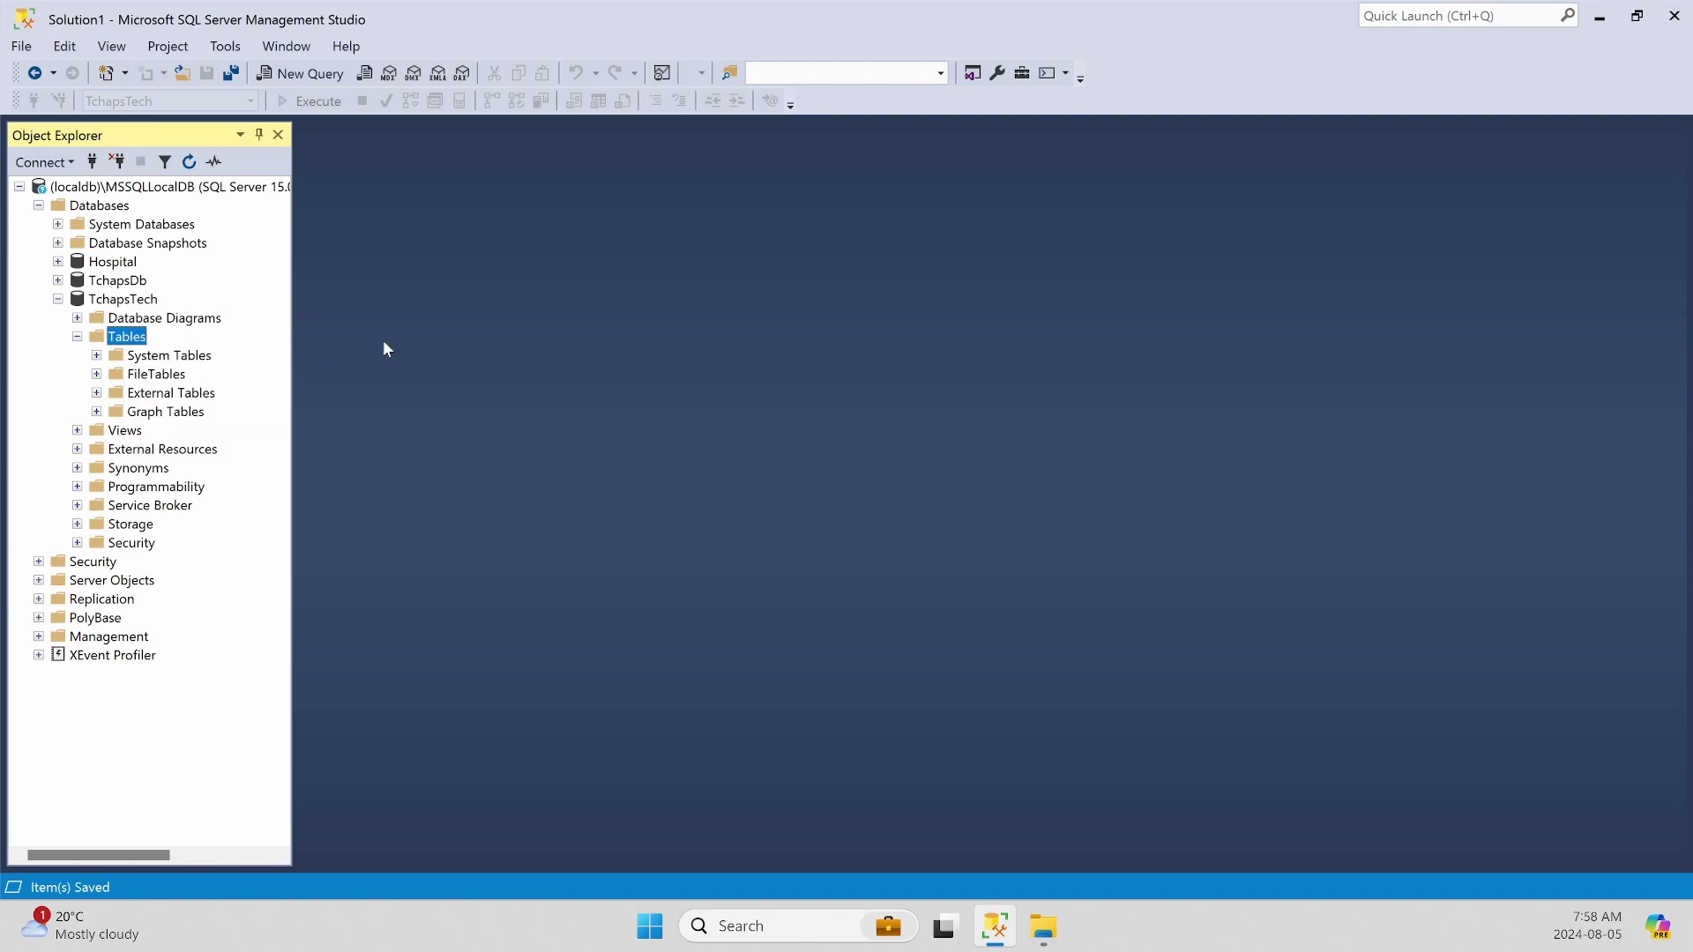
# - Open a new query on TchapsTech and write the beginning of a table creation statement: Create Table tablename (col
pyautogui.click(310, 74)
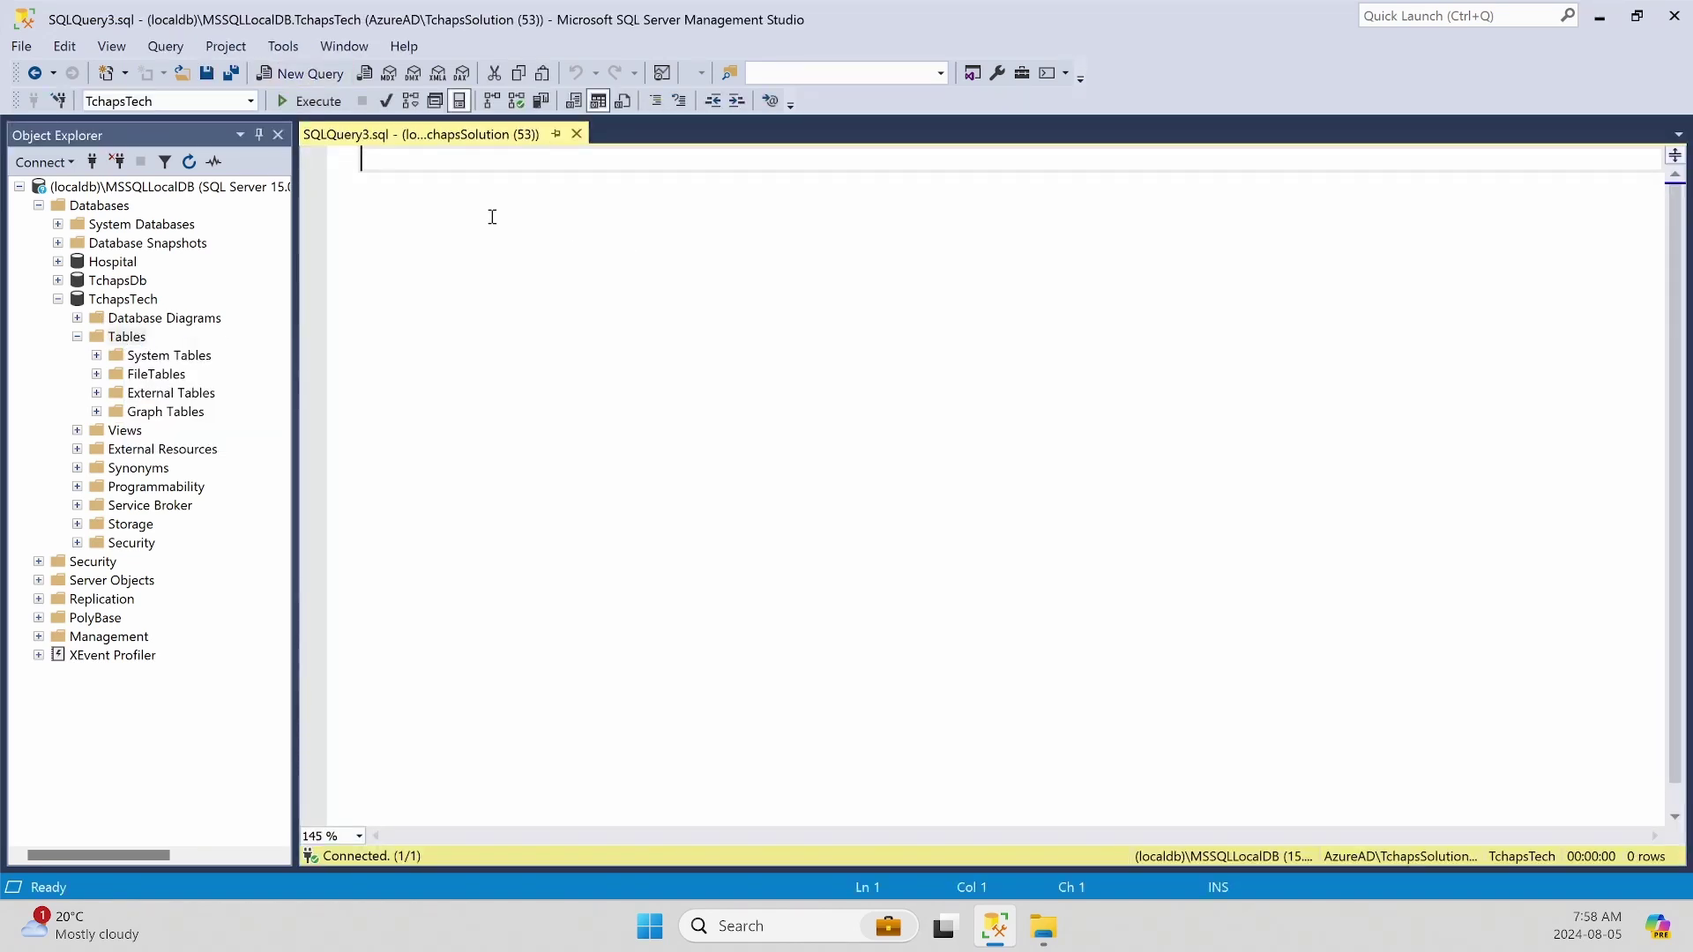
pyautogui.write('Crae')
pyautogui.press('BackSpace')
pyautogui.press('BackSpace')
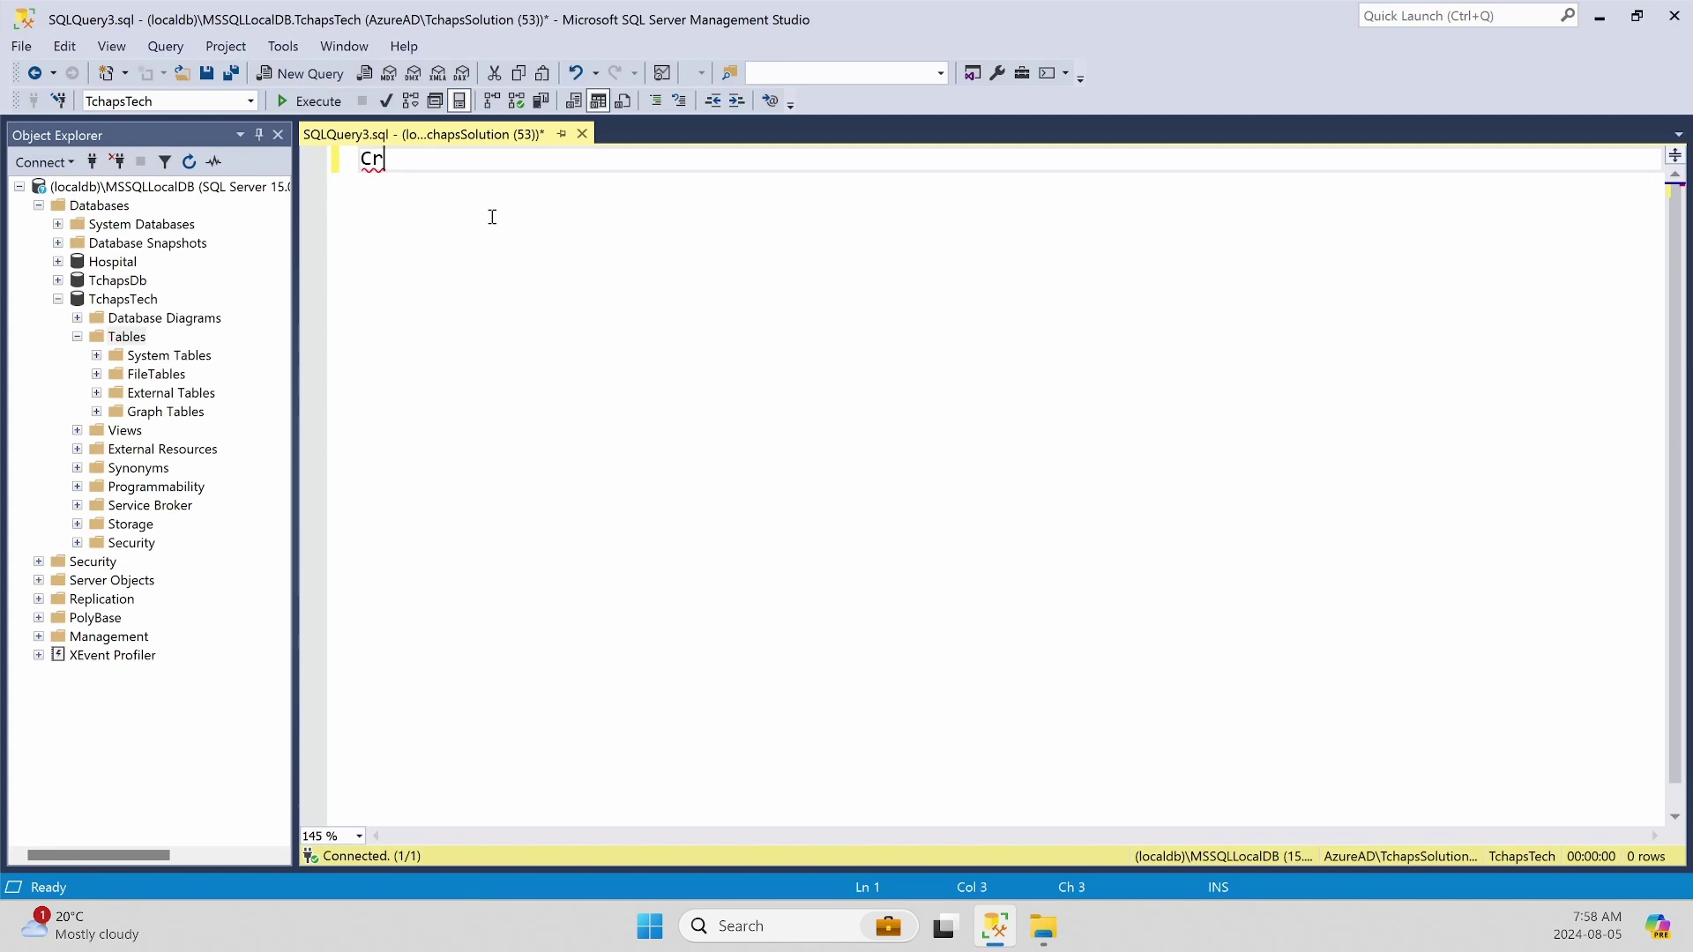
pyautogui.write('ae')
pyautogui.write('ate')
pyautogui.write(' Table')
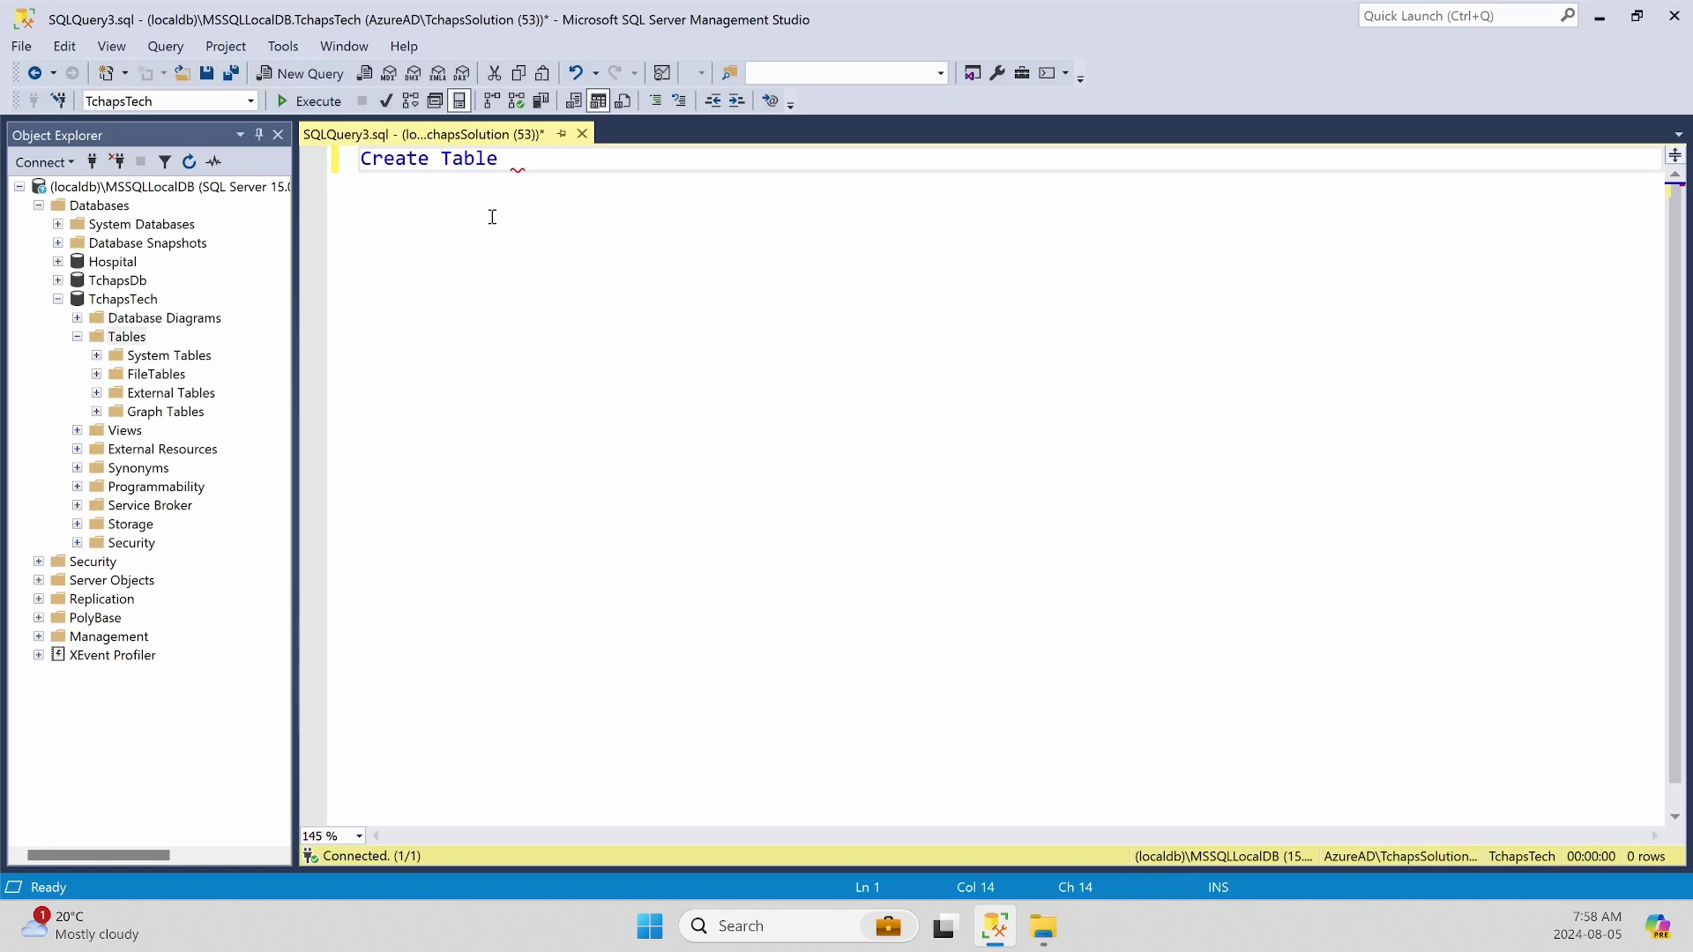
pyautogui.write(' tablename (')
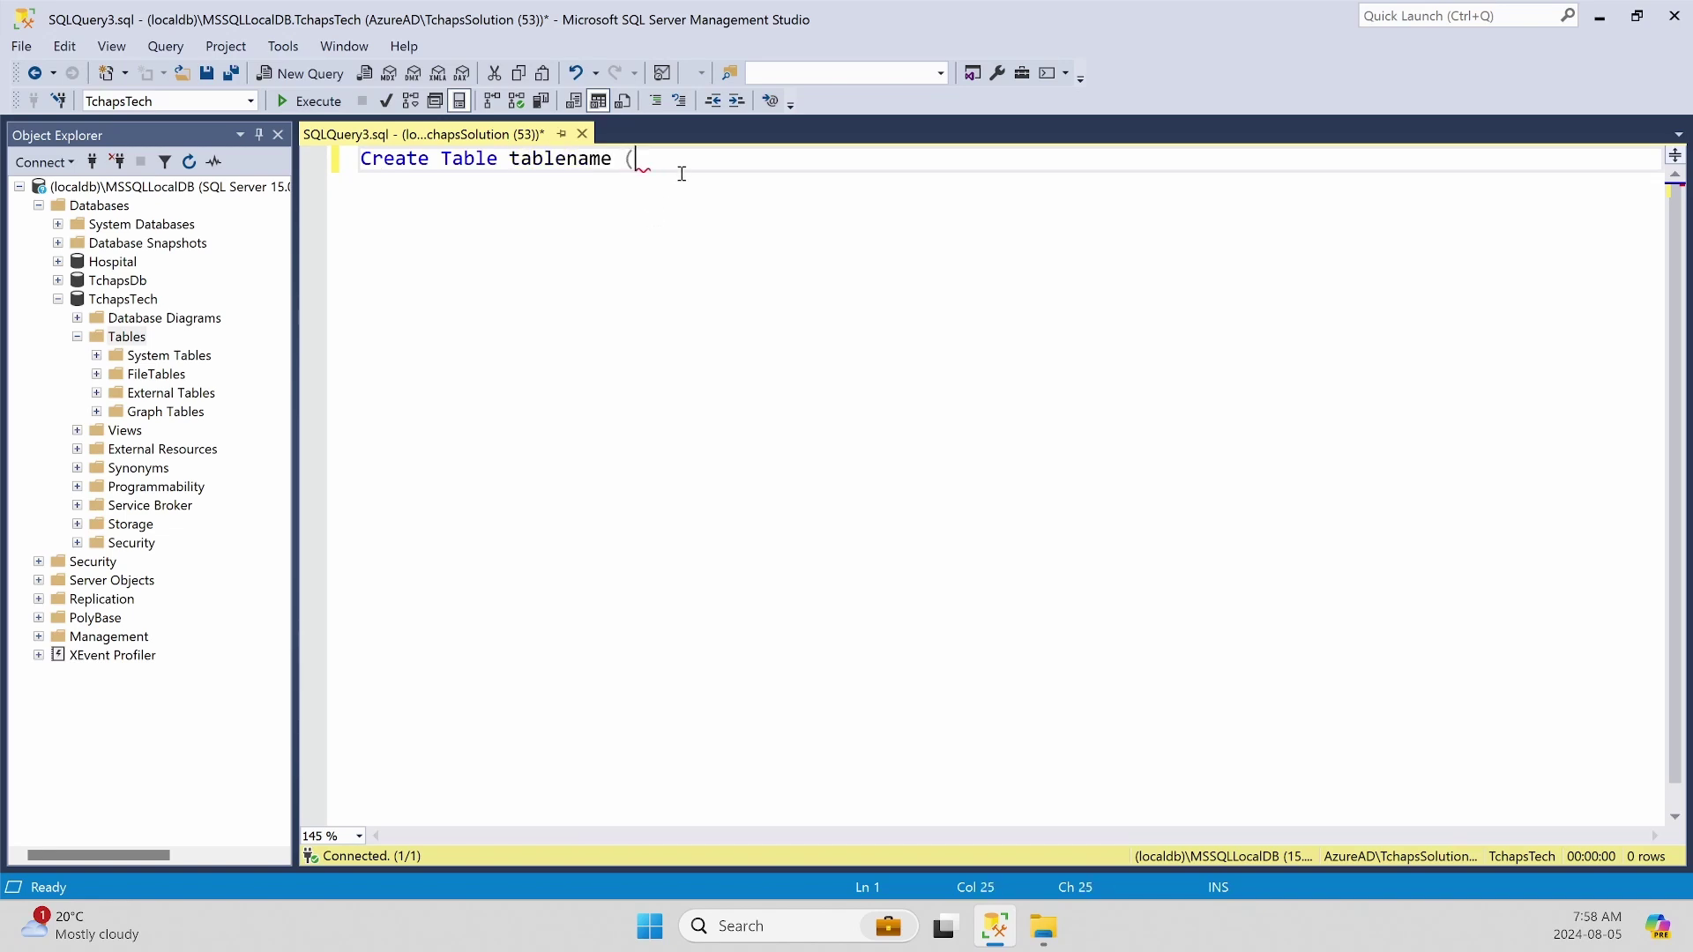
pyautogui.write('col')
# - Start designing a new standard table in the TchapsTech database's Tables folder
pyautogui.click(128, 339)
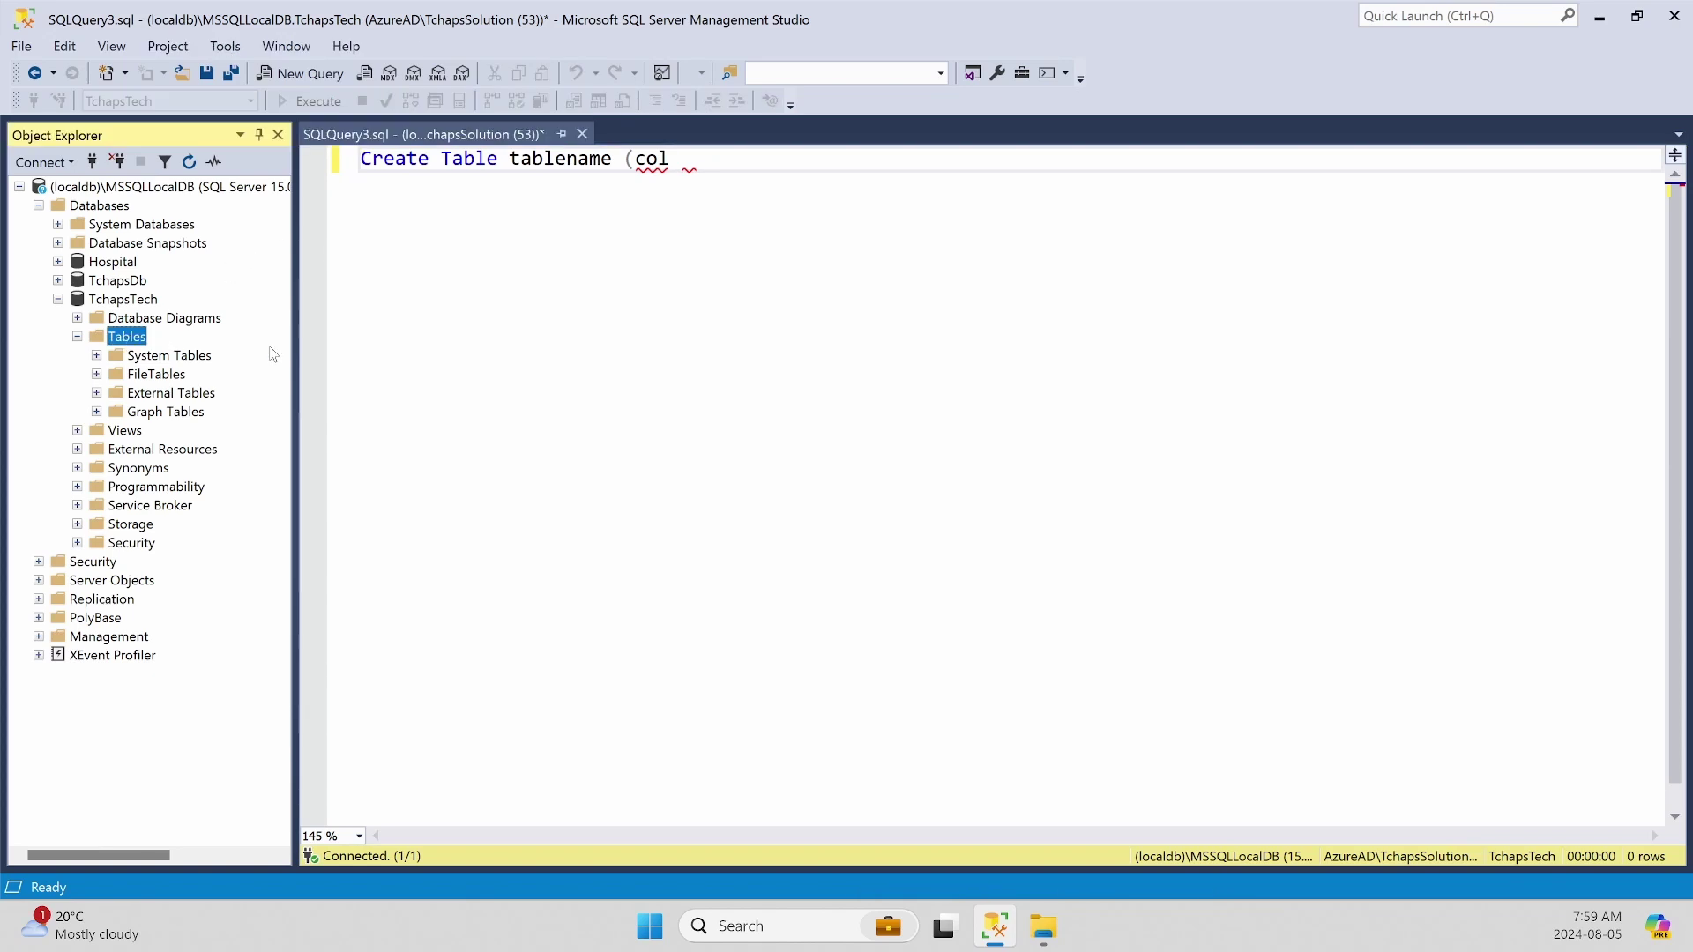
pyautogui.rightClick(125, 344)
pyautogui.moveTo(176, 351)
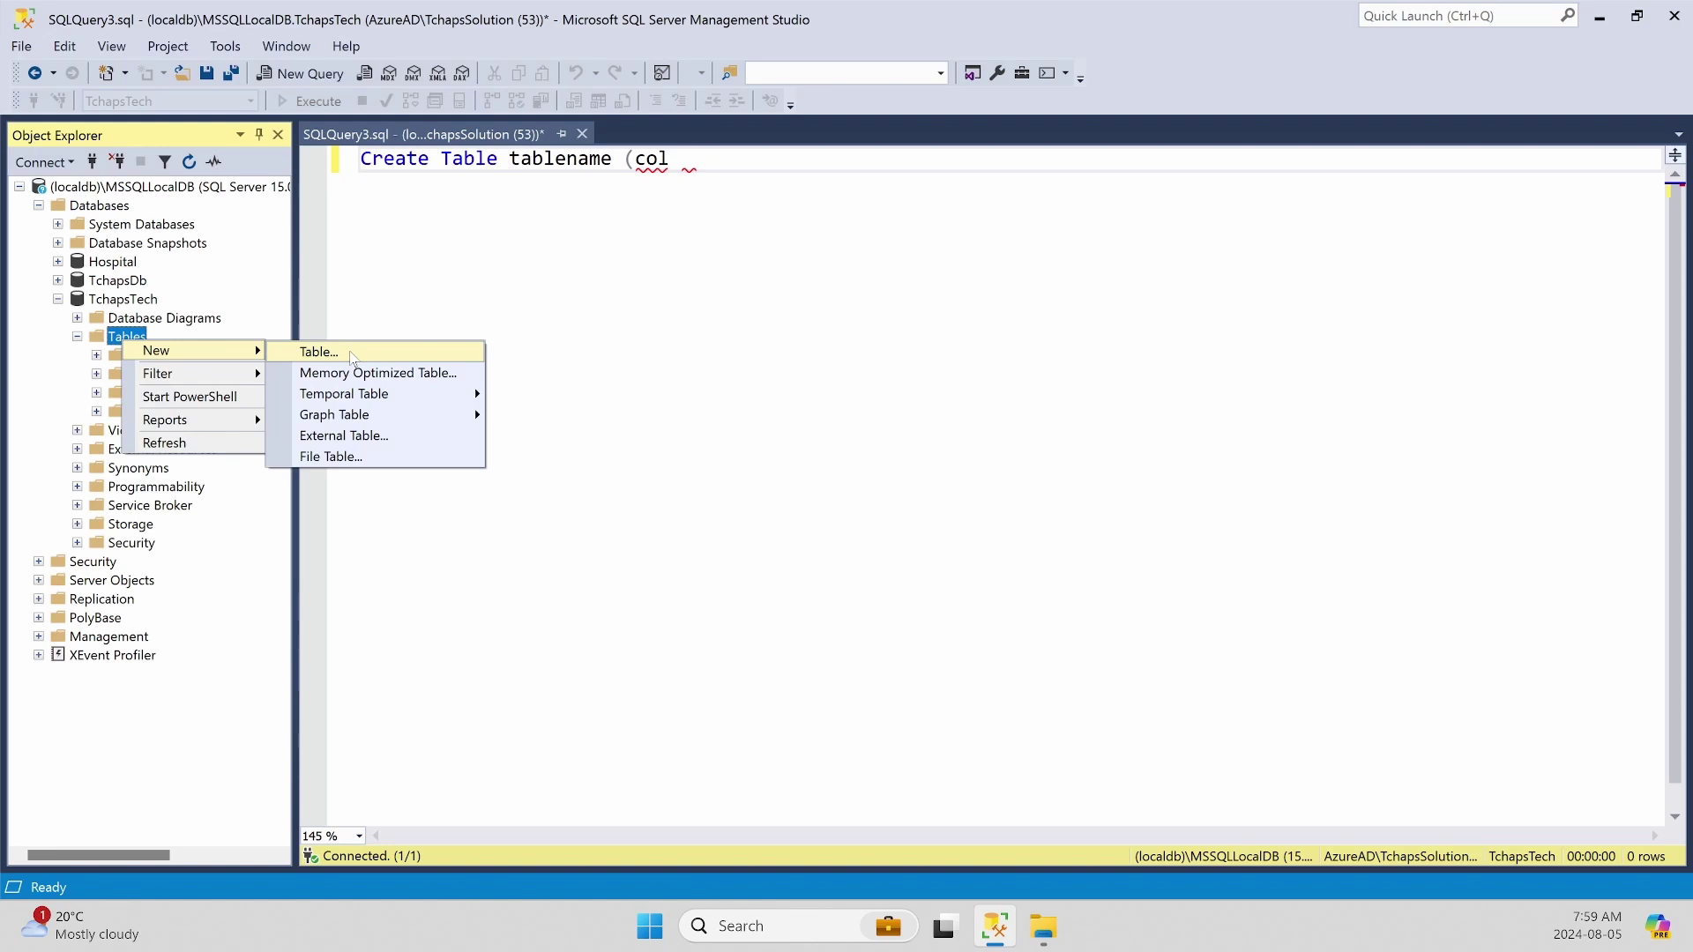
pyautogui.click(352, 357)
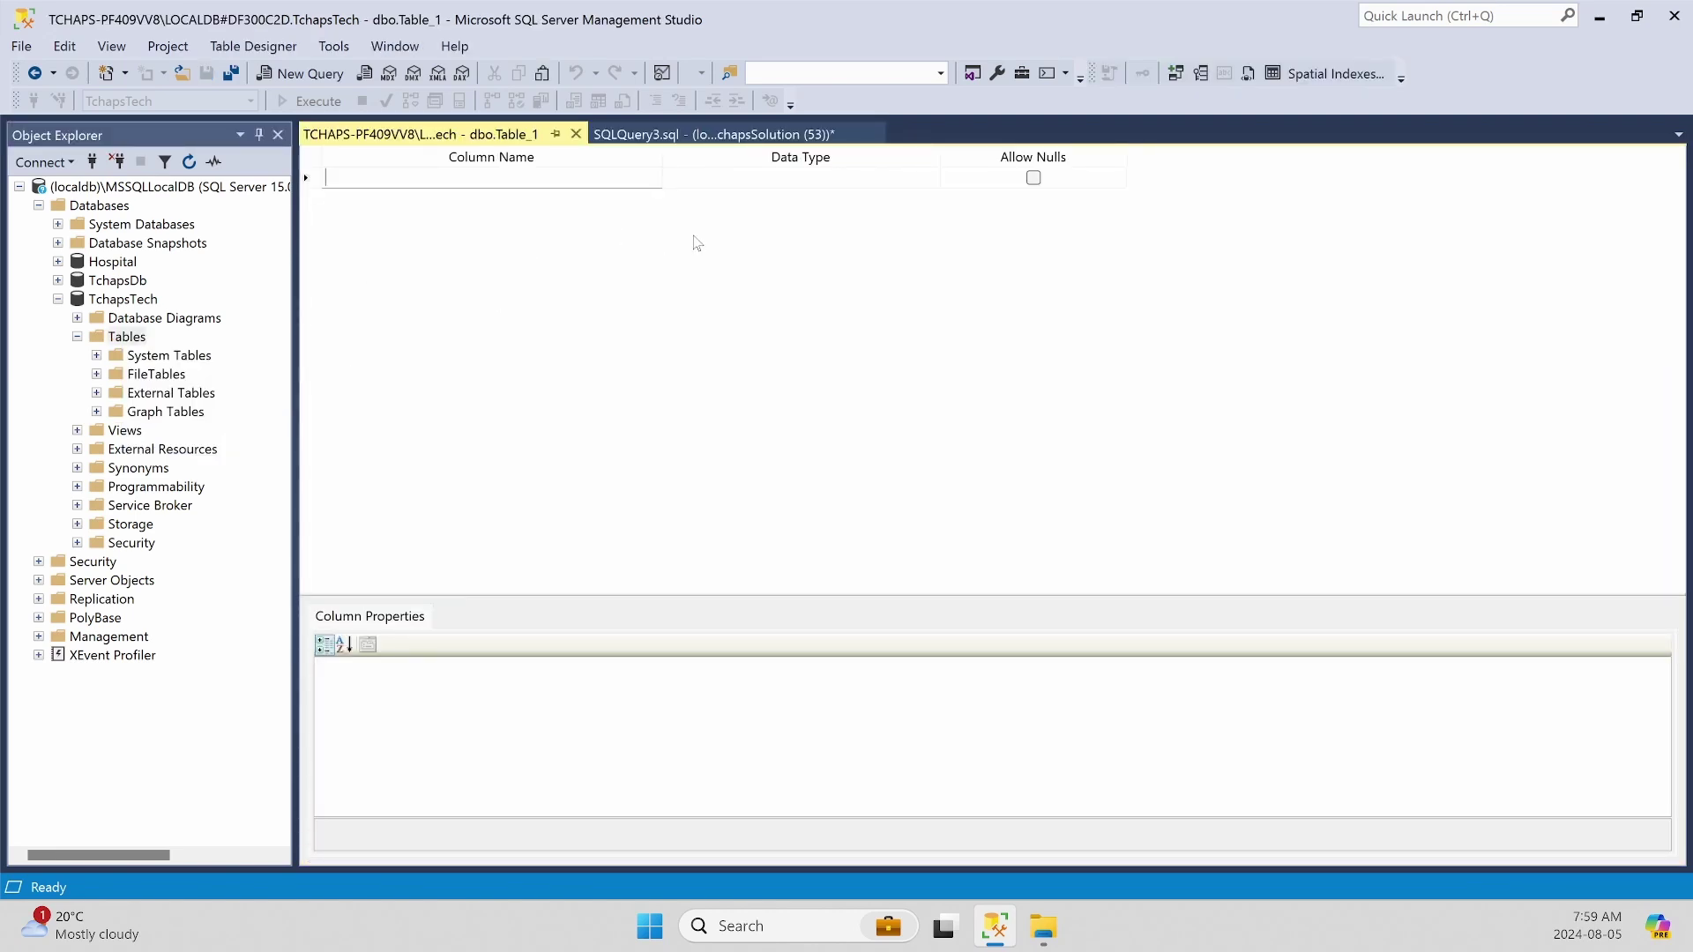
# - Add a UserId column with data type int and disallow nulls
pyautogui.click(618, 184)
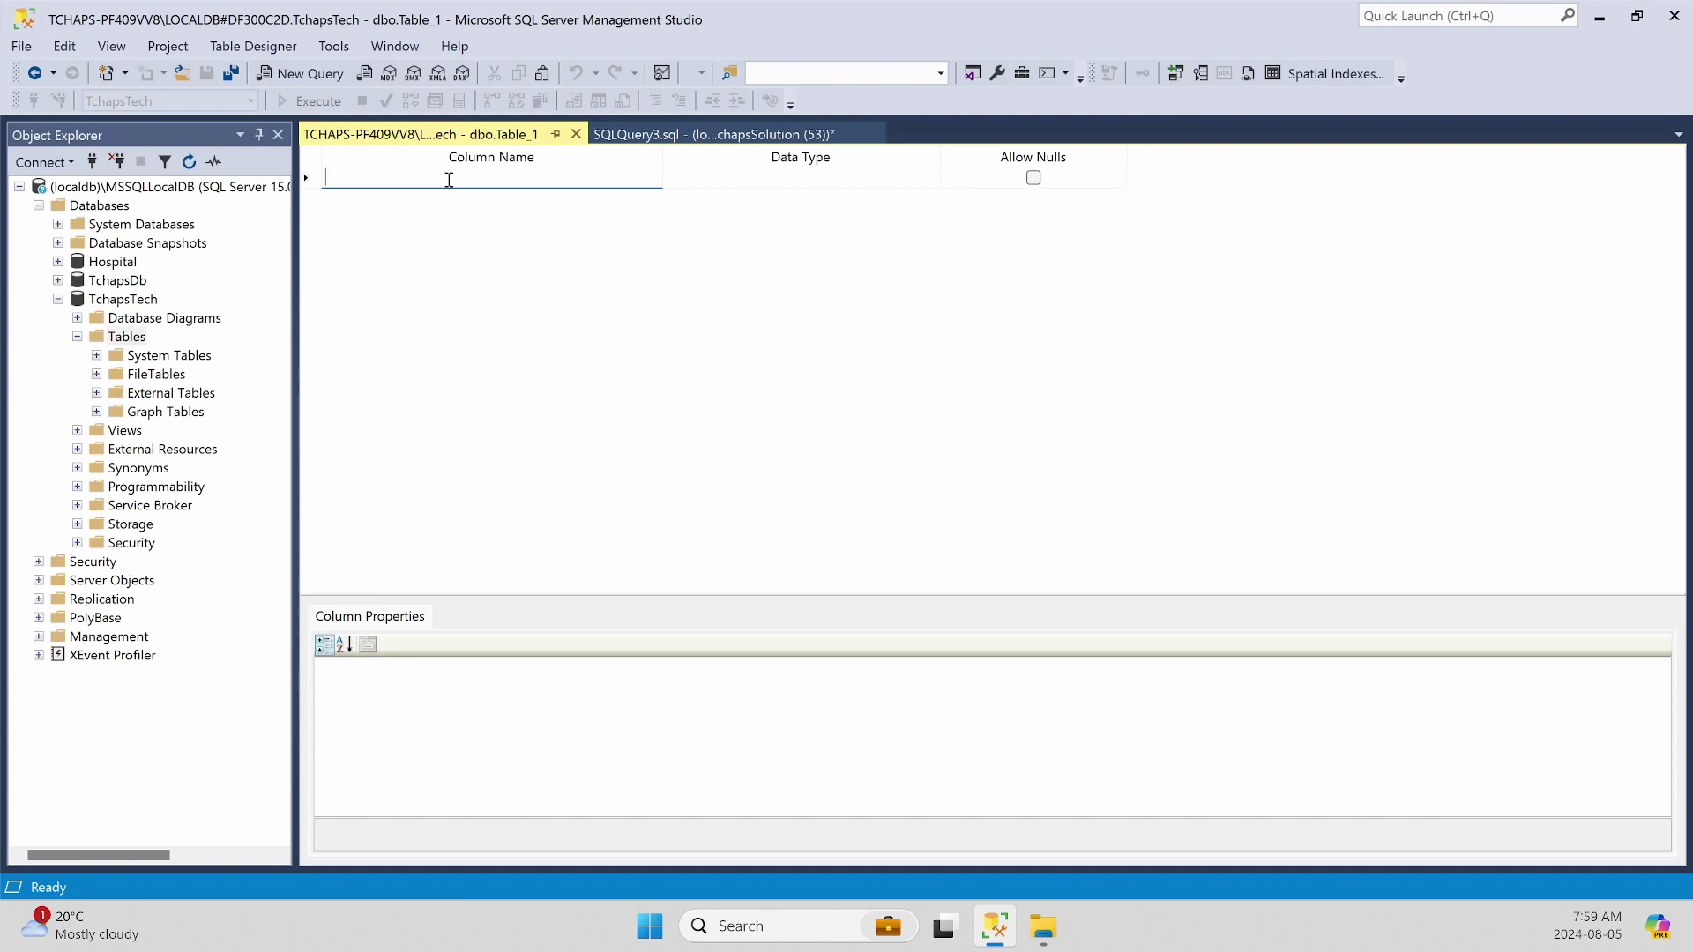
pyautogui.write('UserId')
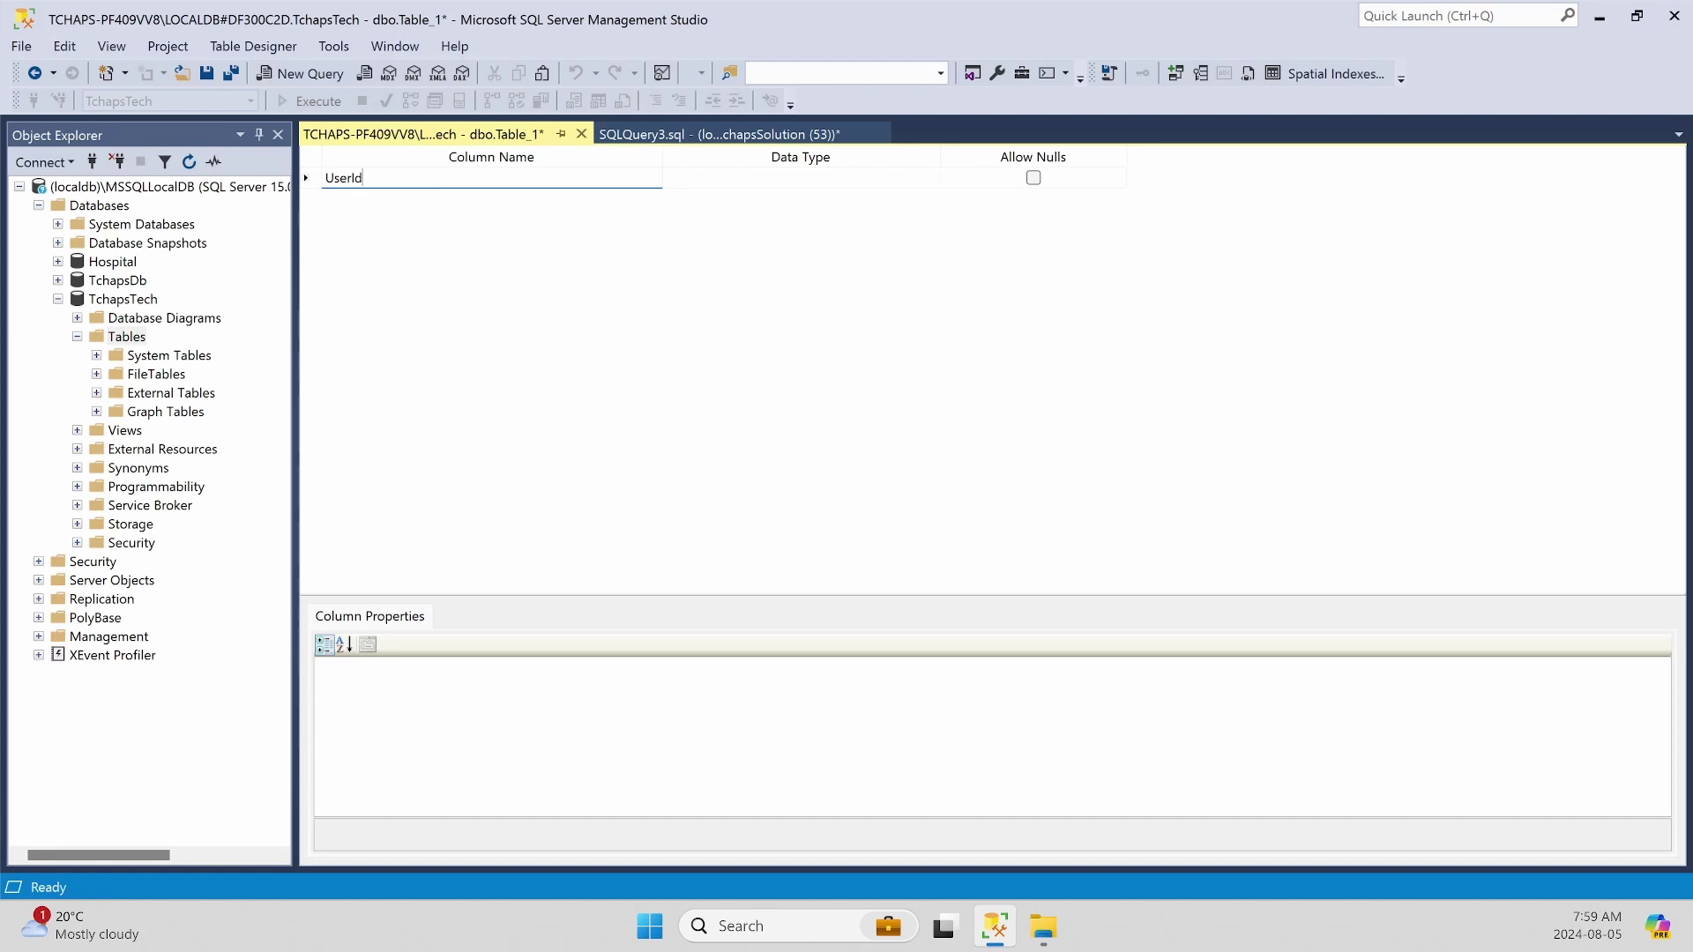
pyautogui.press('Return')
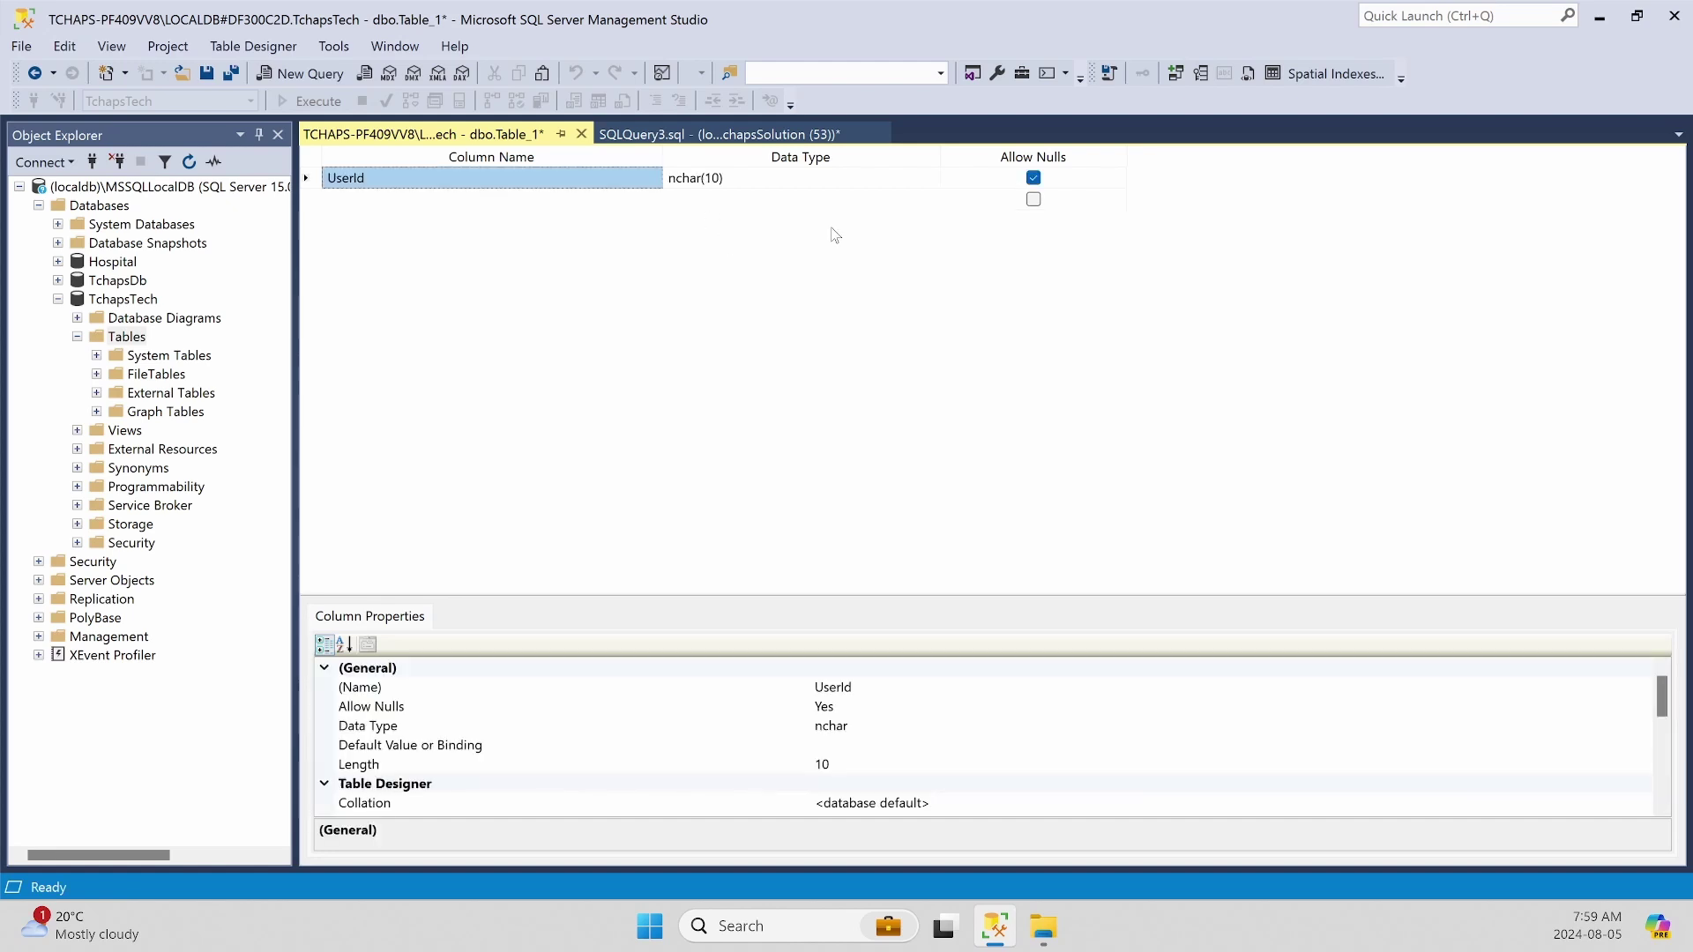
pyautogui.click(869, 175)
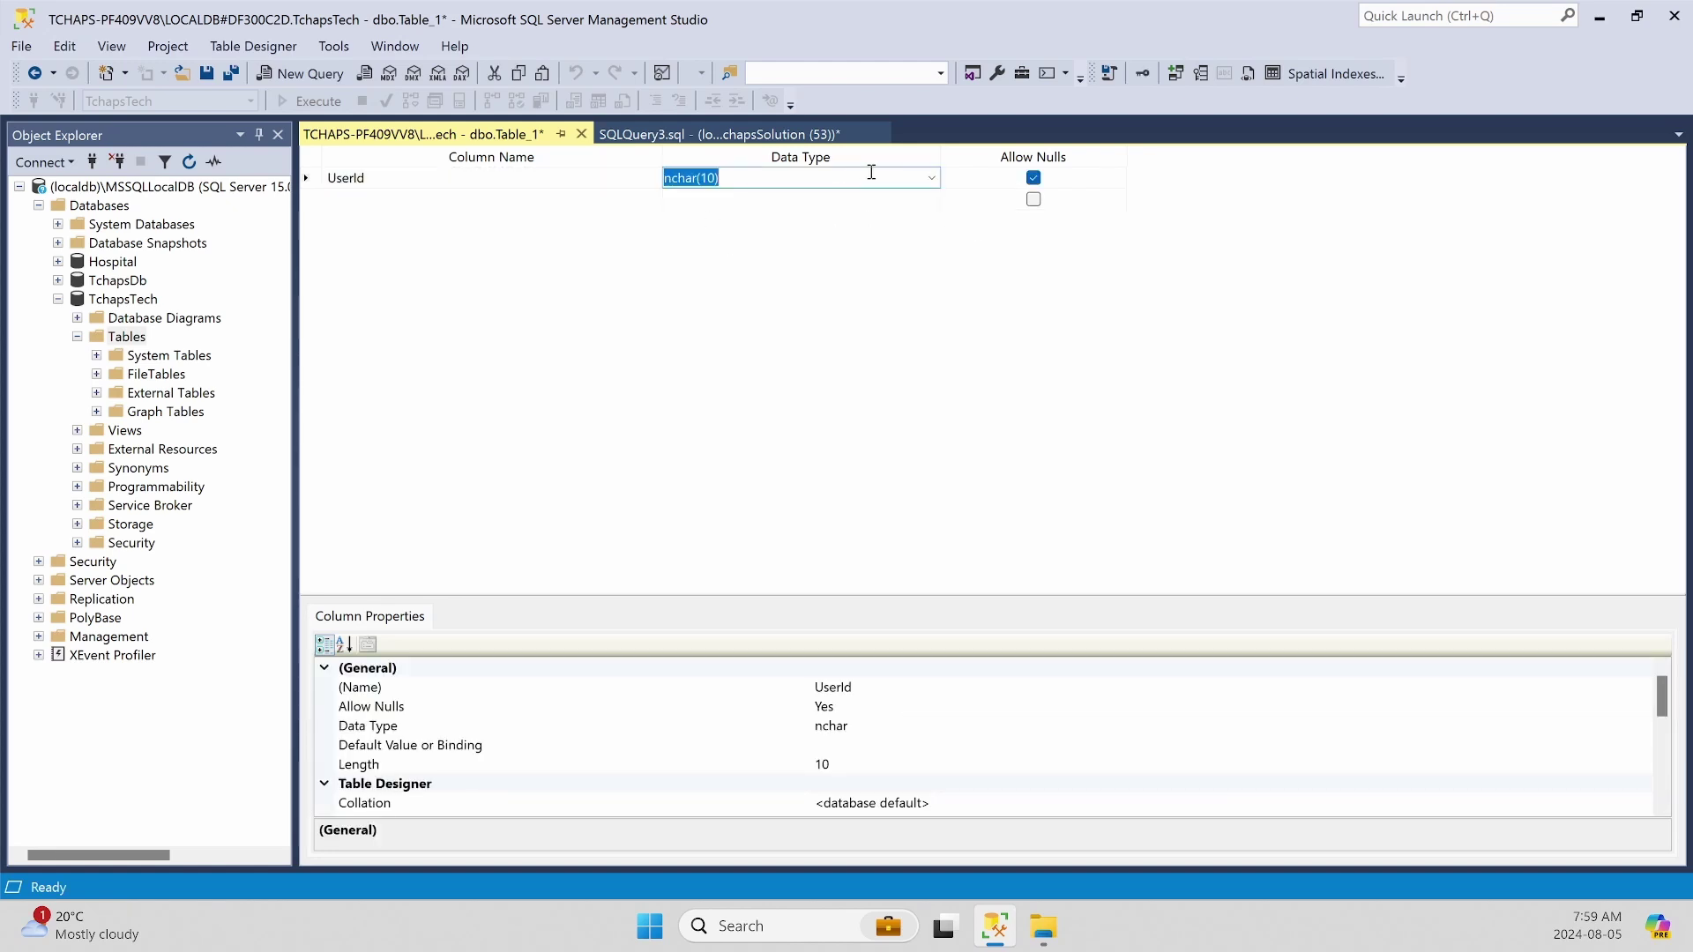
pyautogui.click(932, 179)
pyautogui.scroll(1, 805, 316)
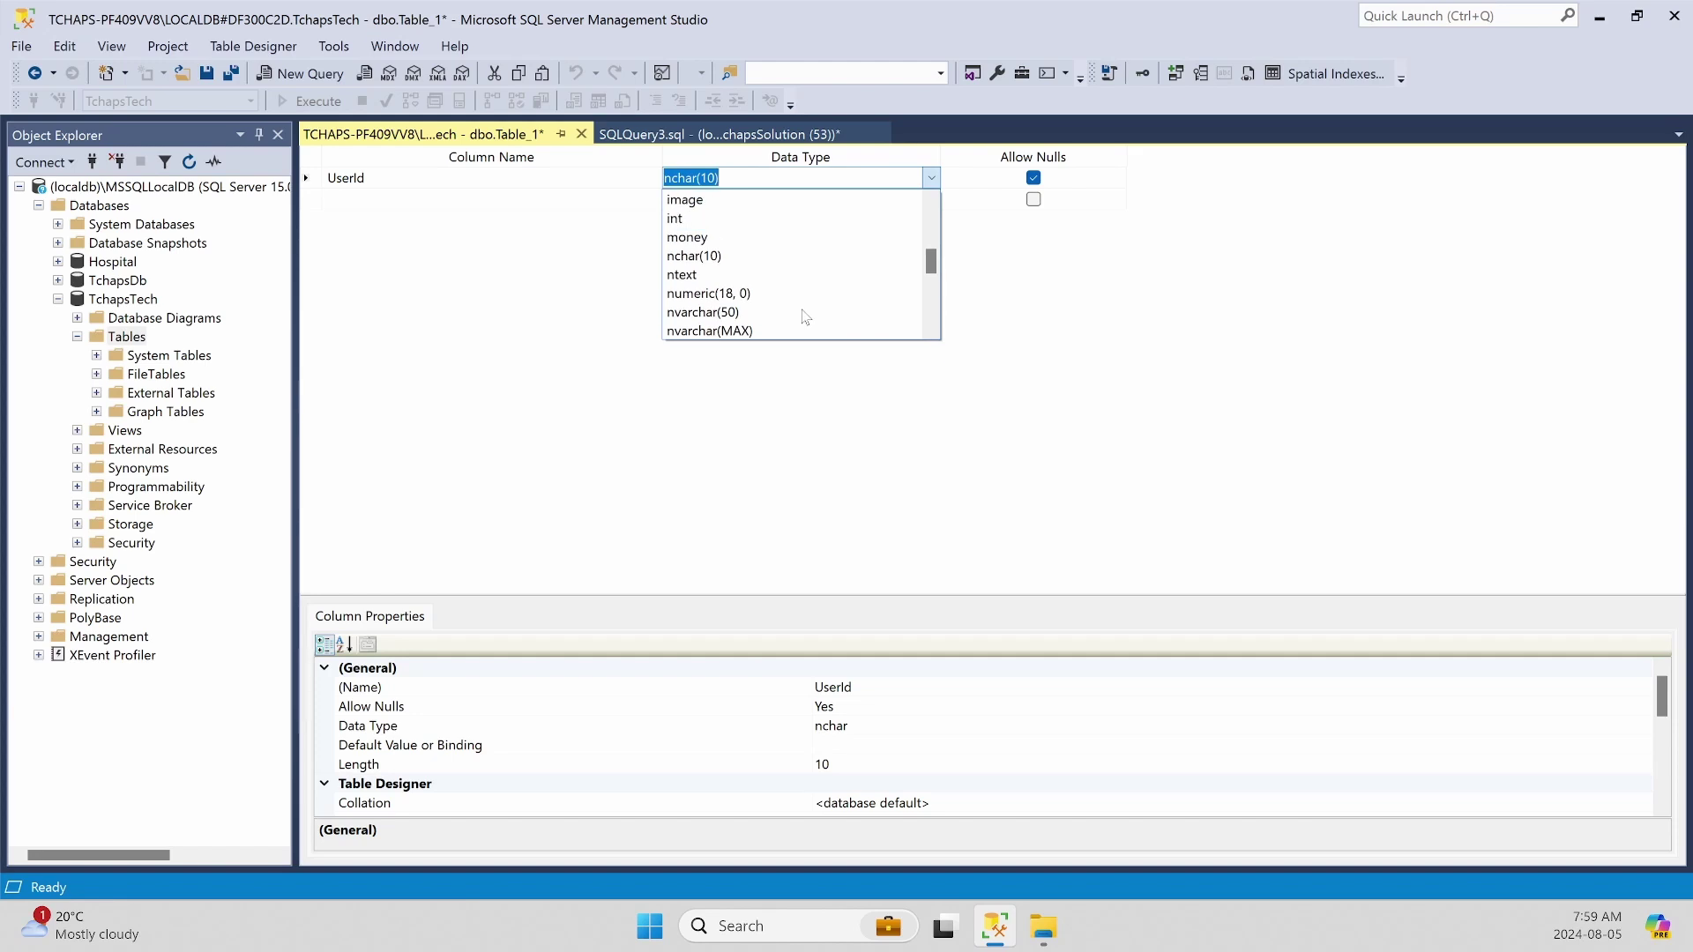
pyautogui.click(682, 220)
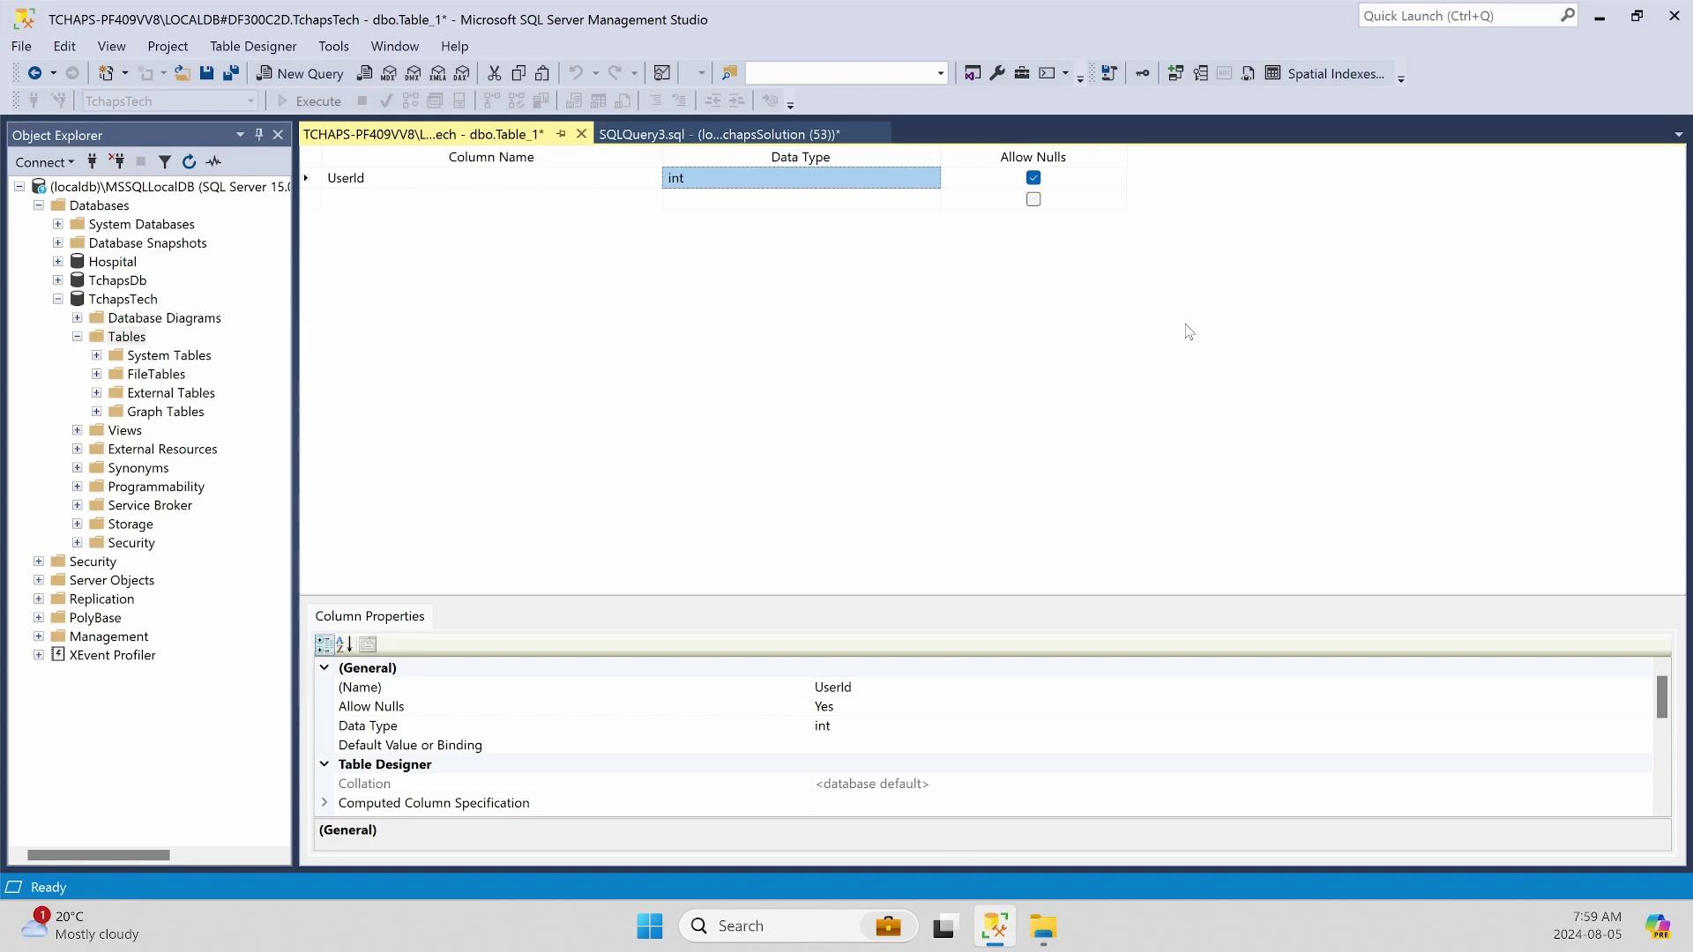
pyautogui.click(1033, 179)
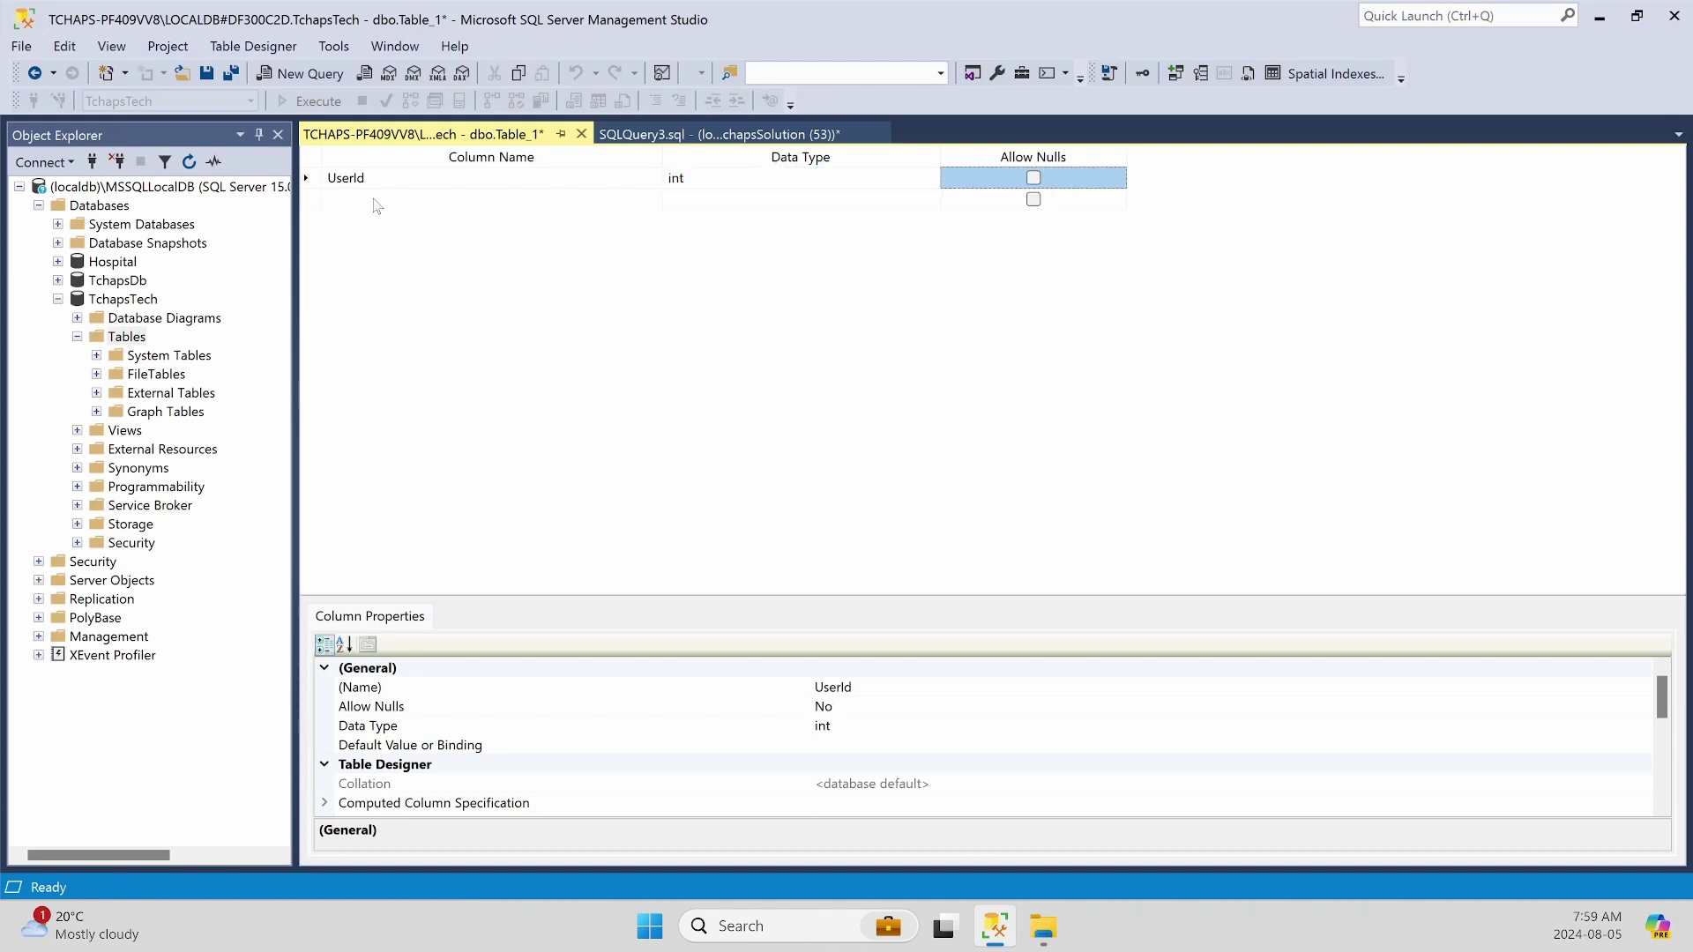
# - Add a FirstName column with data type nvarchar(100) and disallow nulls
pyautogui.click(376, 200)
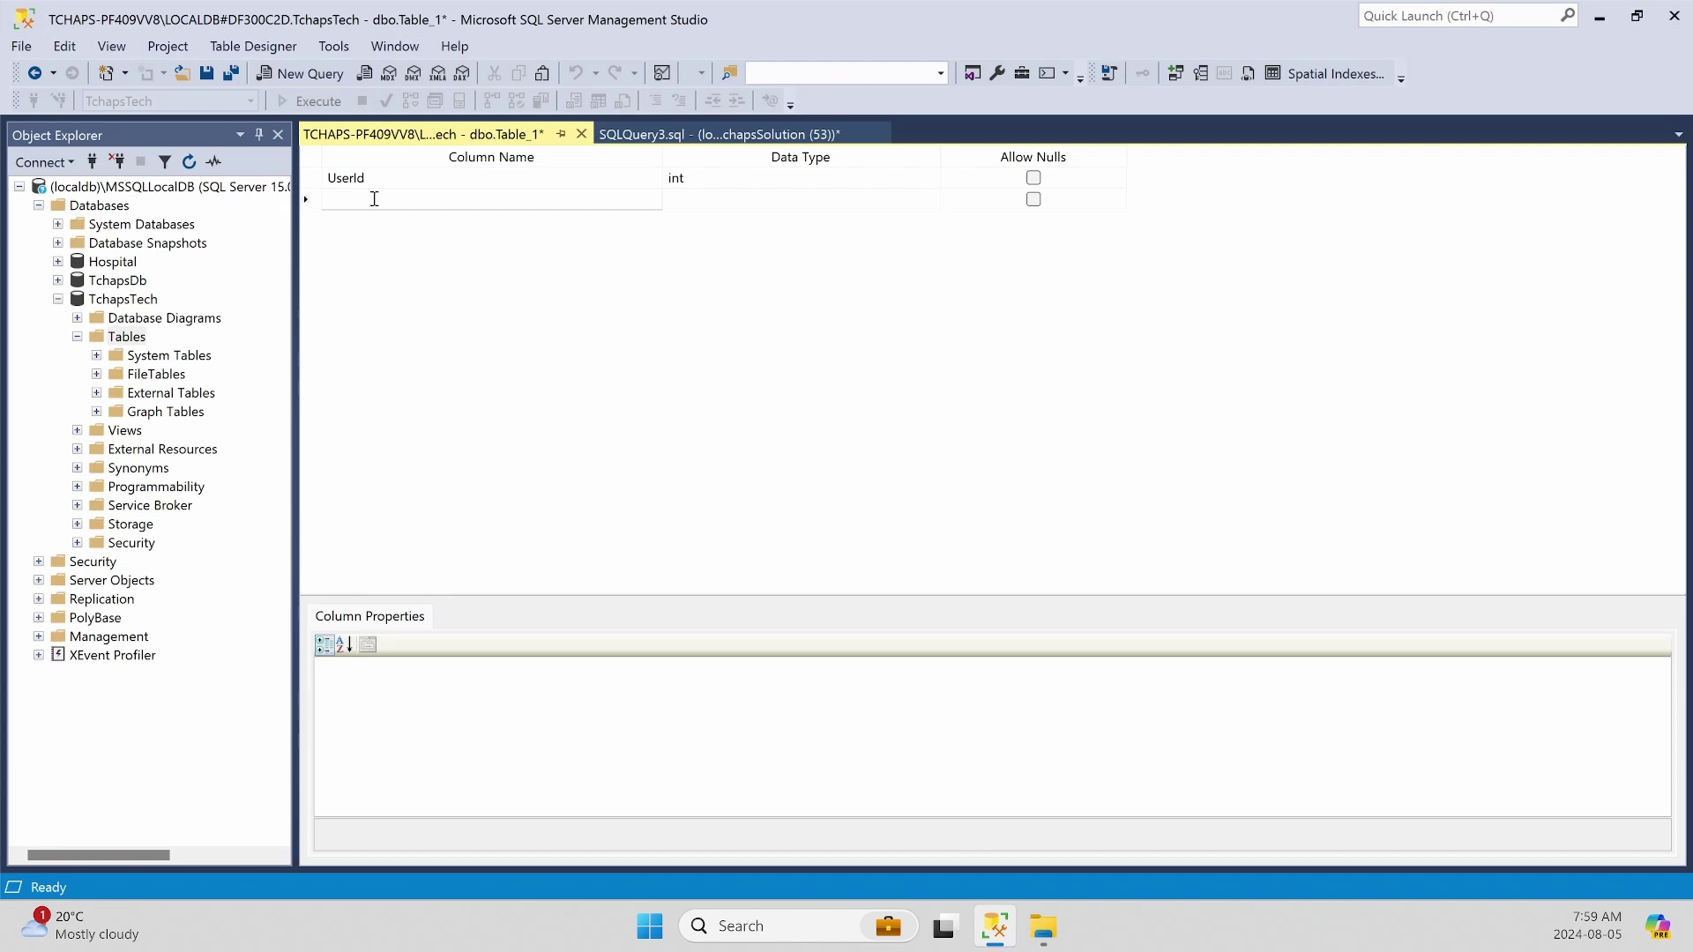
pyautogui.write('FirstName')
pyautogui.click(781, 198)
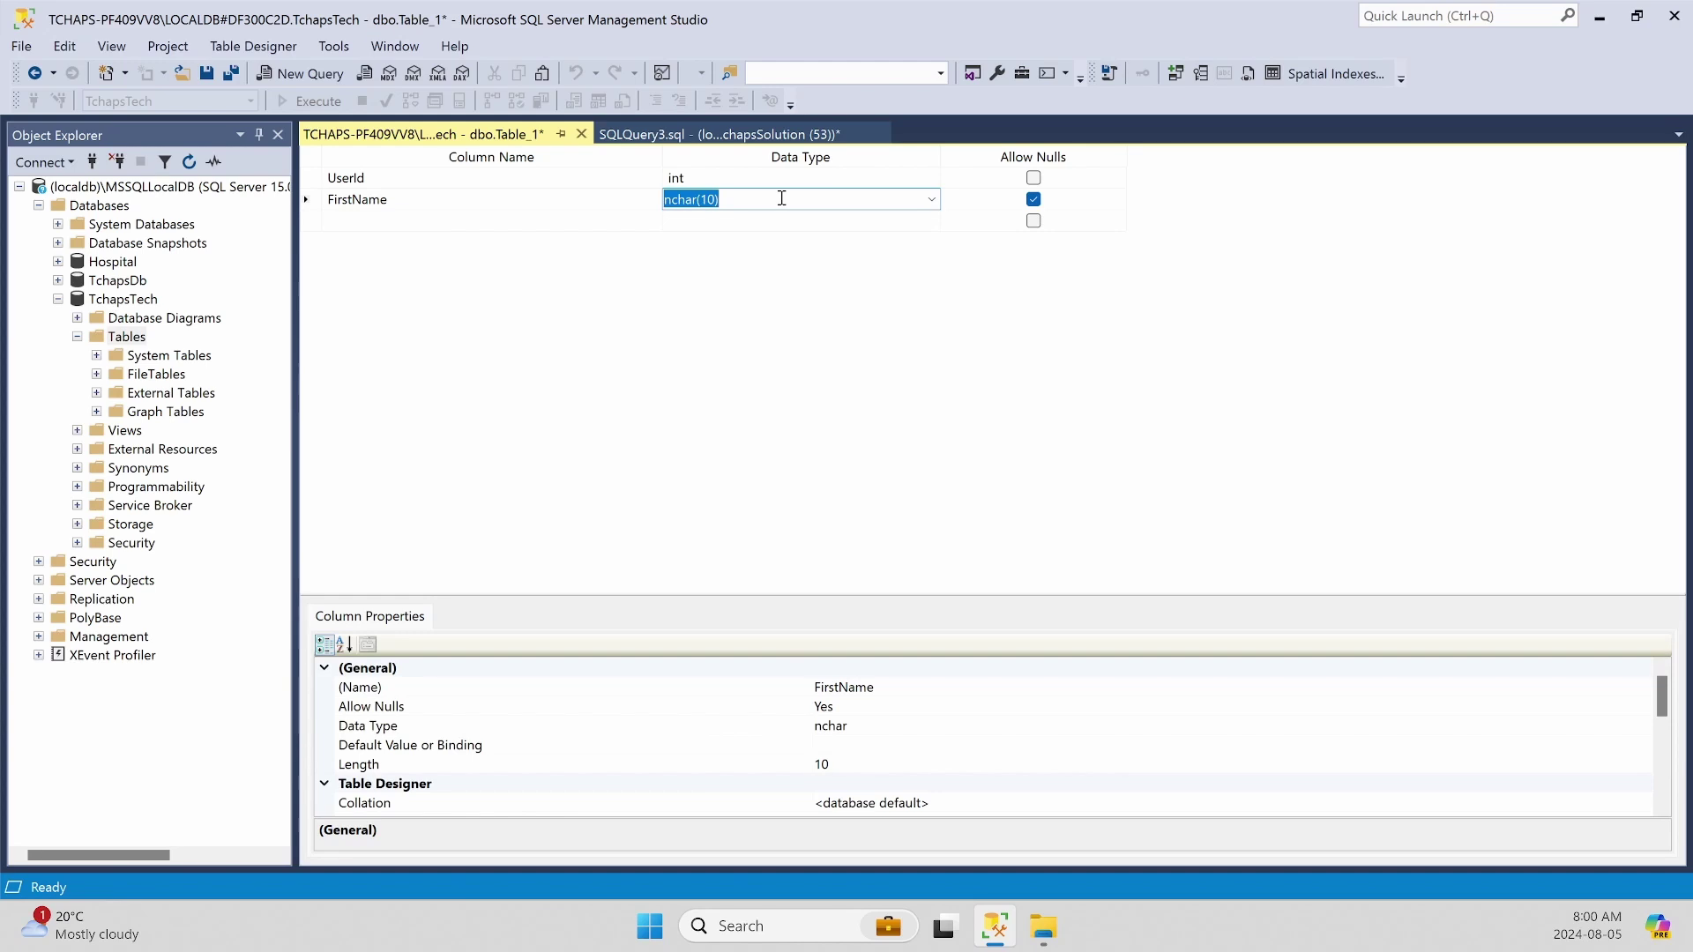
pyautogui.click(938, 203)
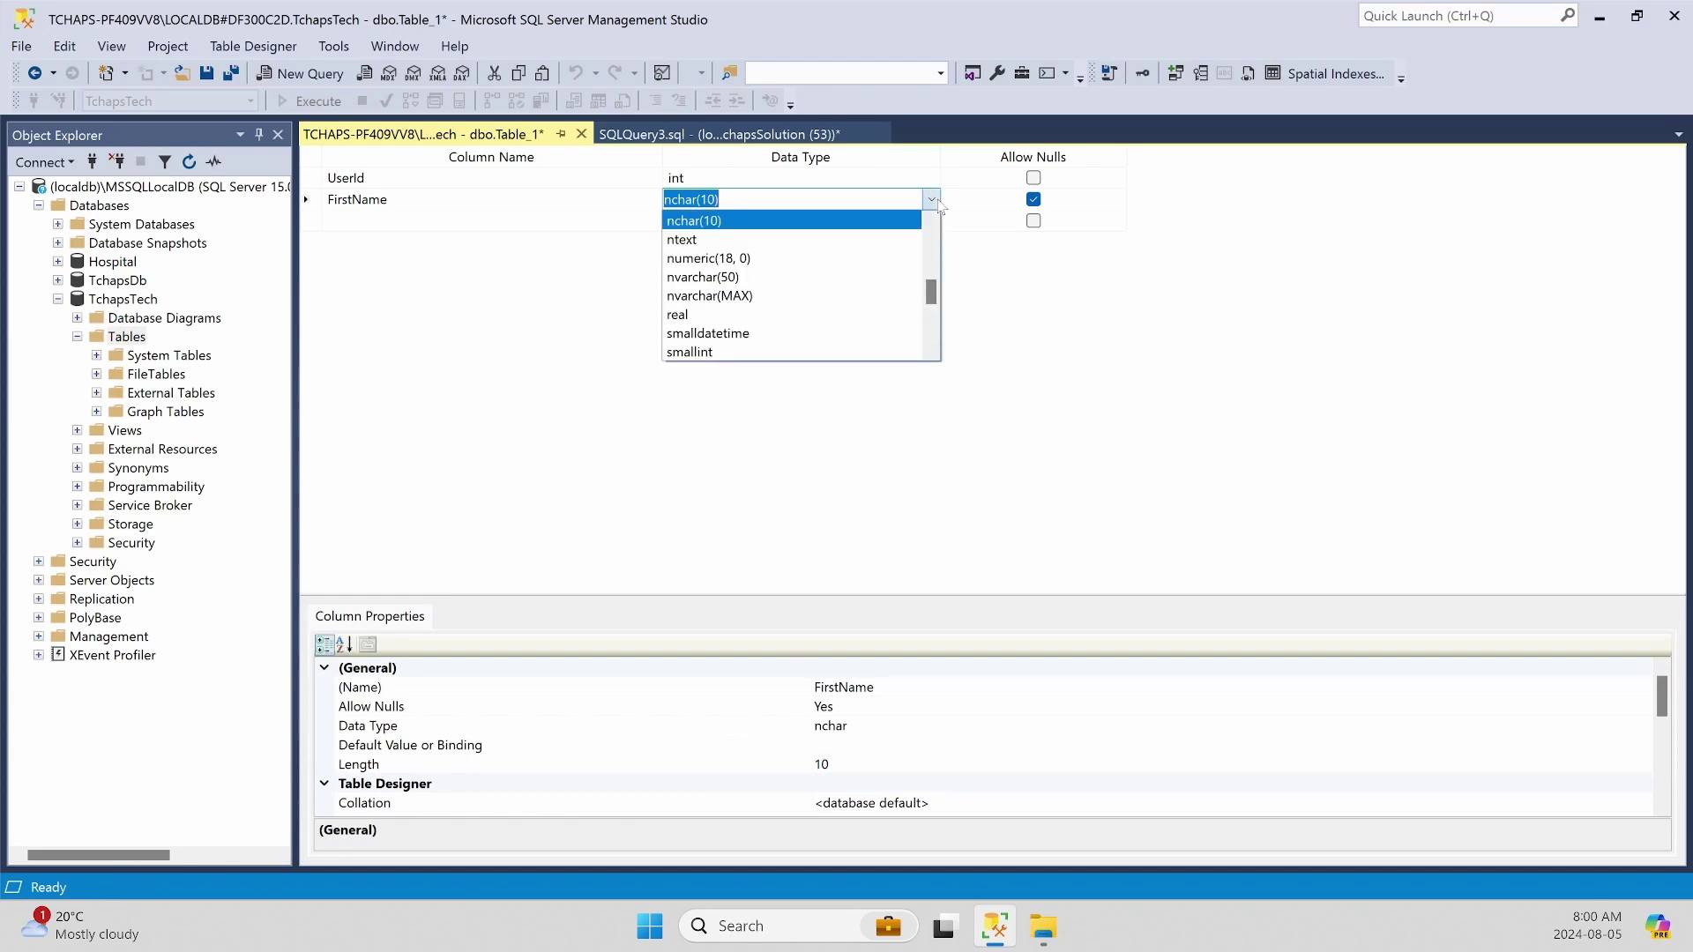
pyautogui.click(790, 278)
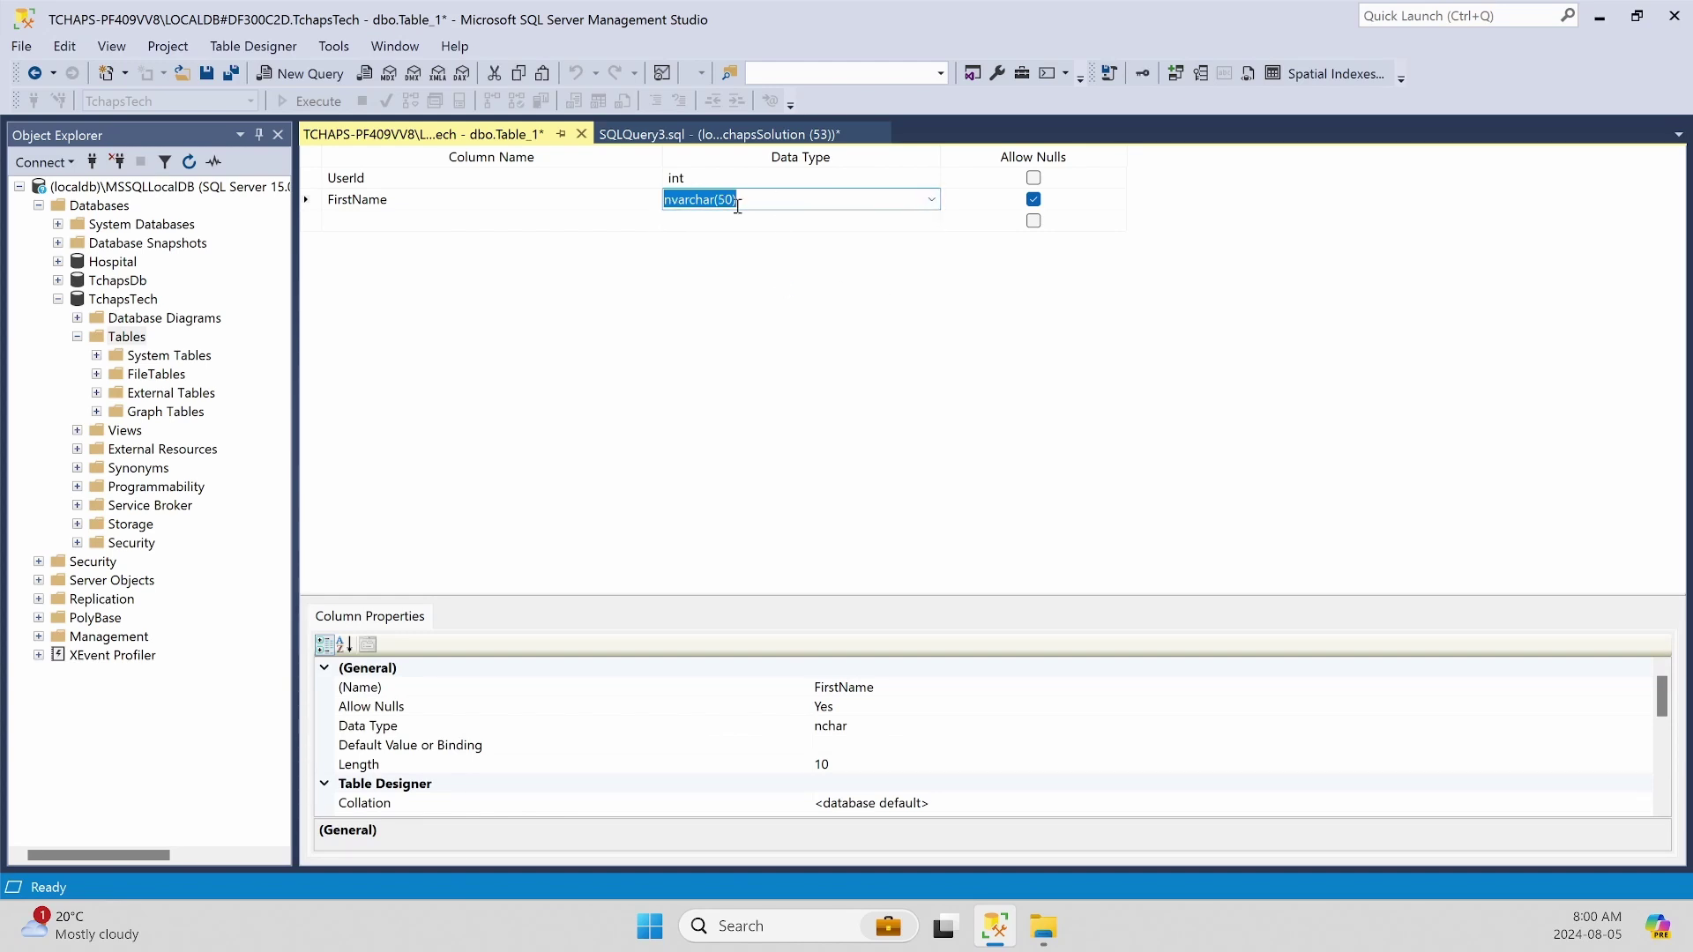
pyautogui.click(723, 199)
pyautogui.press('BackSpace')
pyautogui.press('Delete')
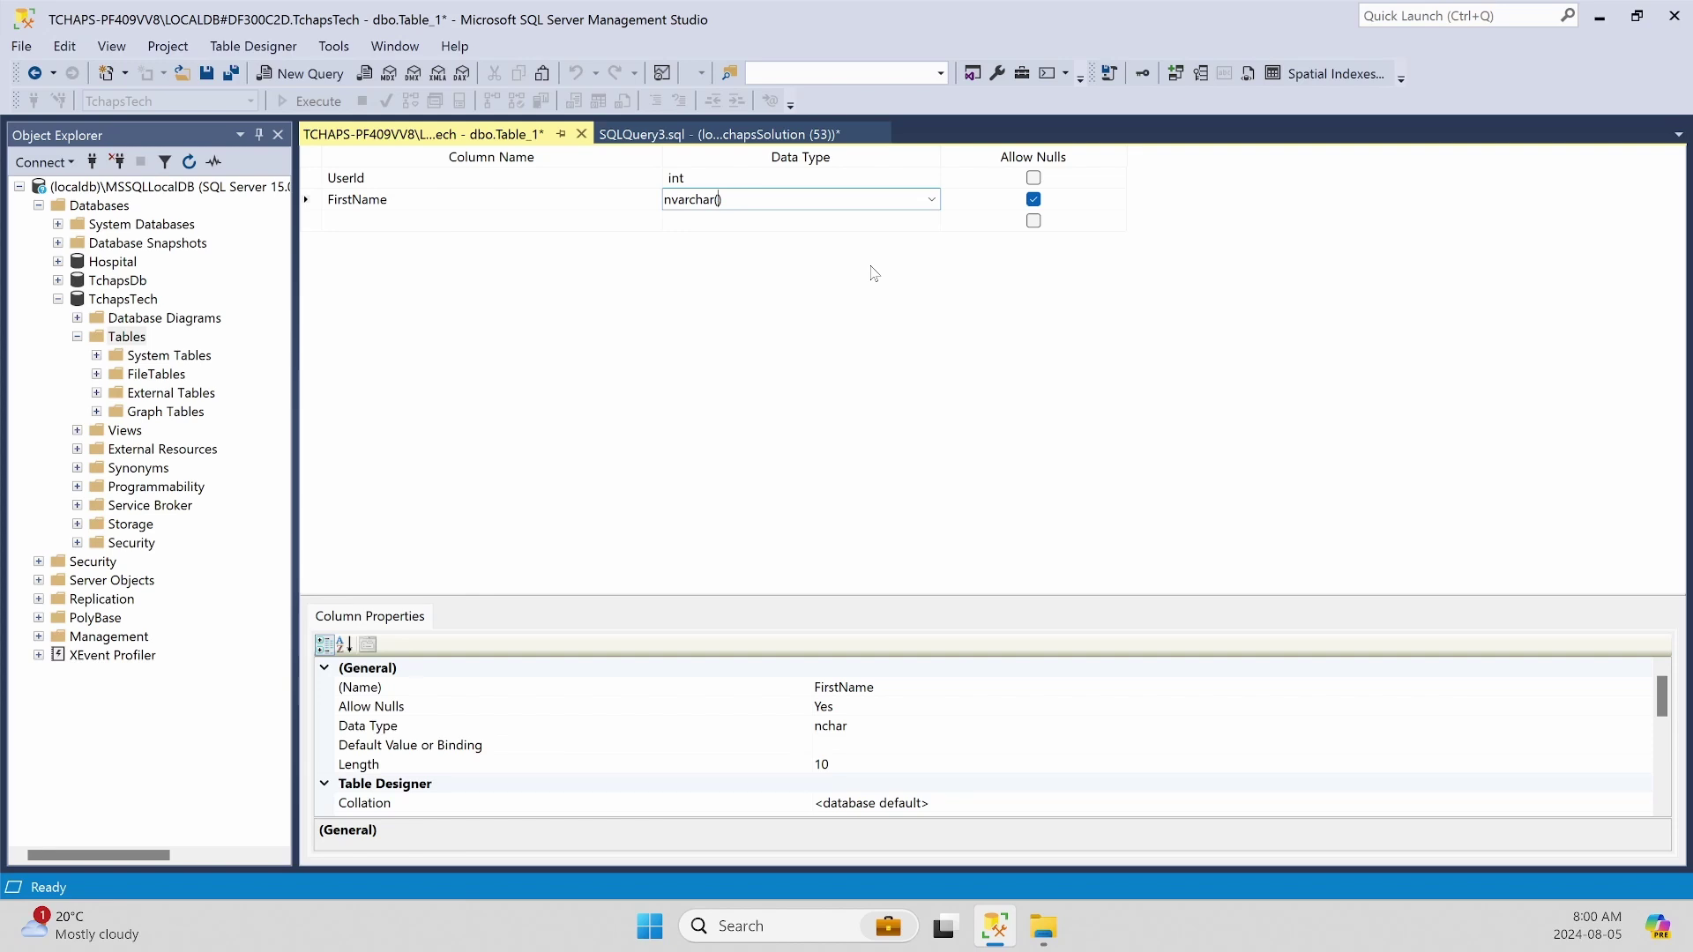
pyautogui.write('100')
pyautogui.click(1034, 199)
# - Add a LastName column with data type nvarchar(100) and disallow nulls
pyautogui.click(346, 224)
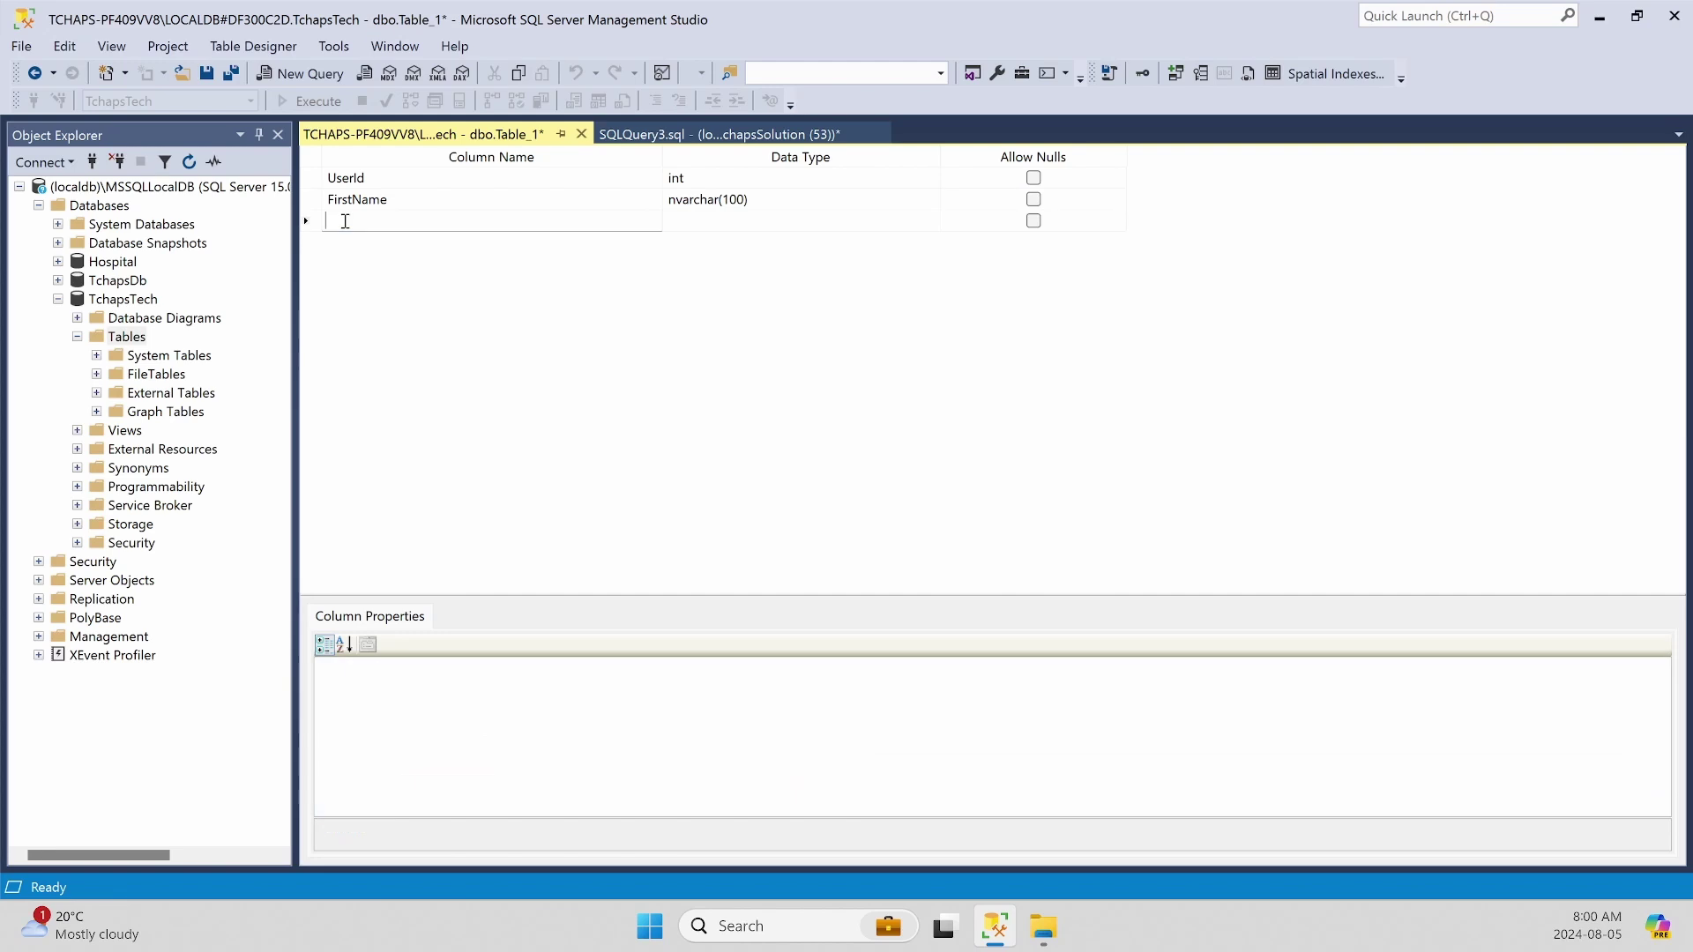
pyautogui.write('LastName')
pyautogui.click(779, 229)
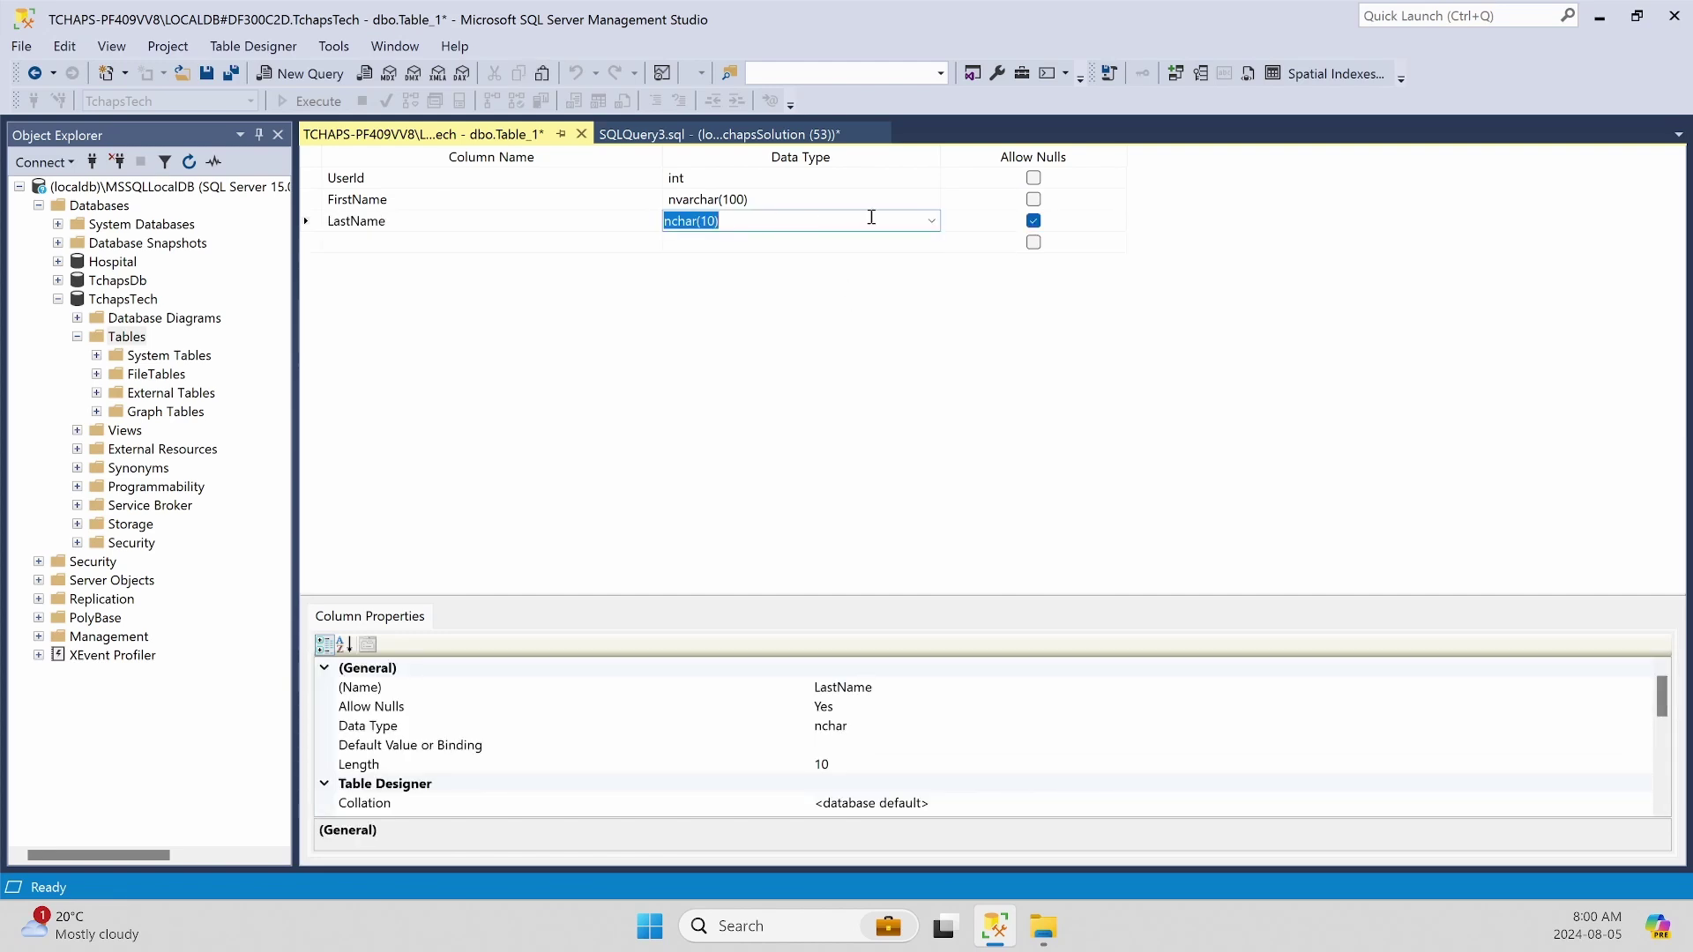
pyautogui.click(932, 220)
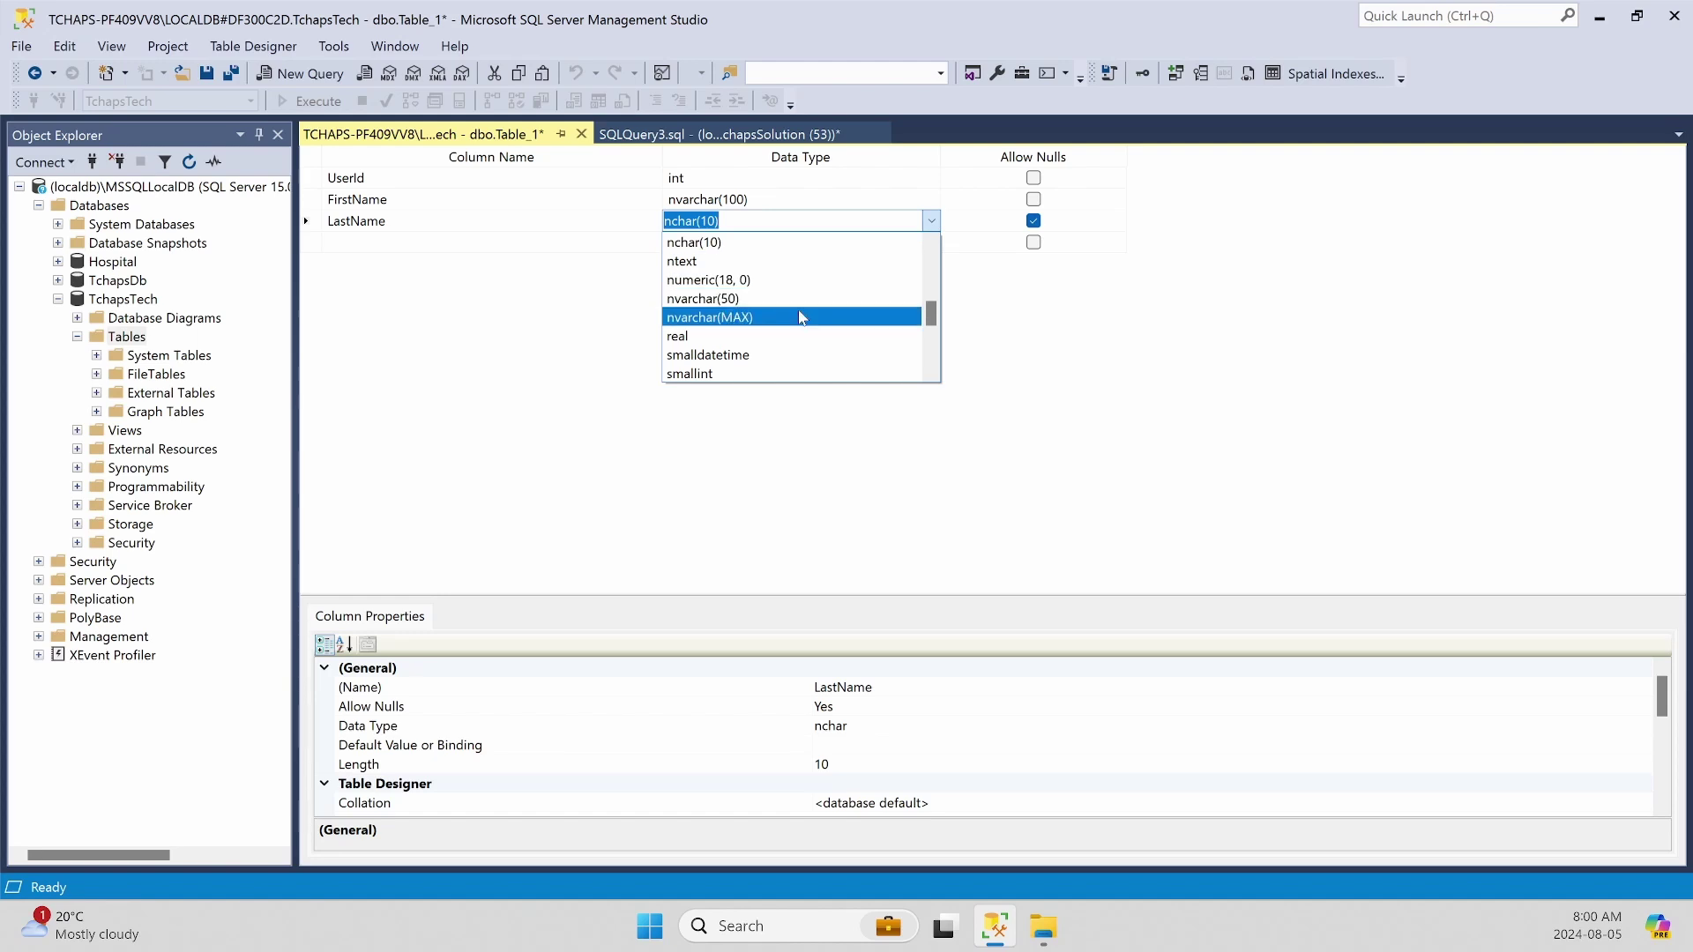
pyautogui.click(741, 299)
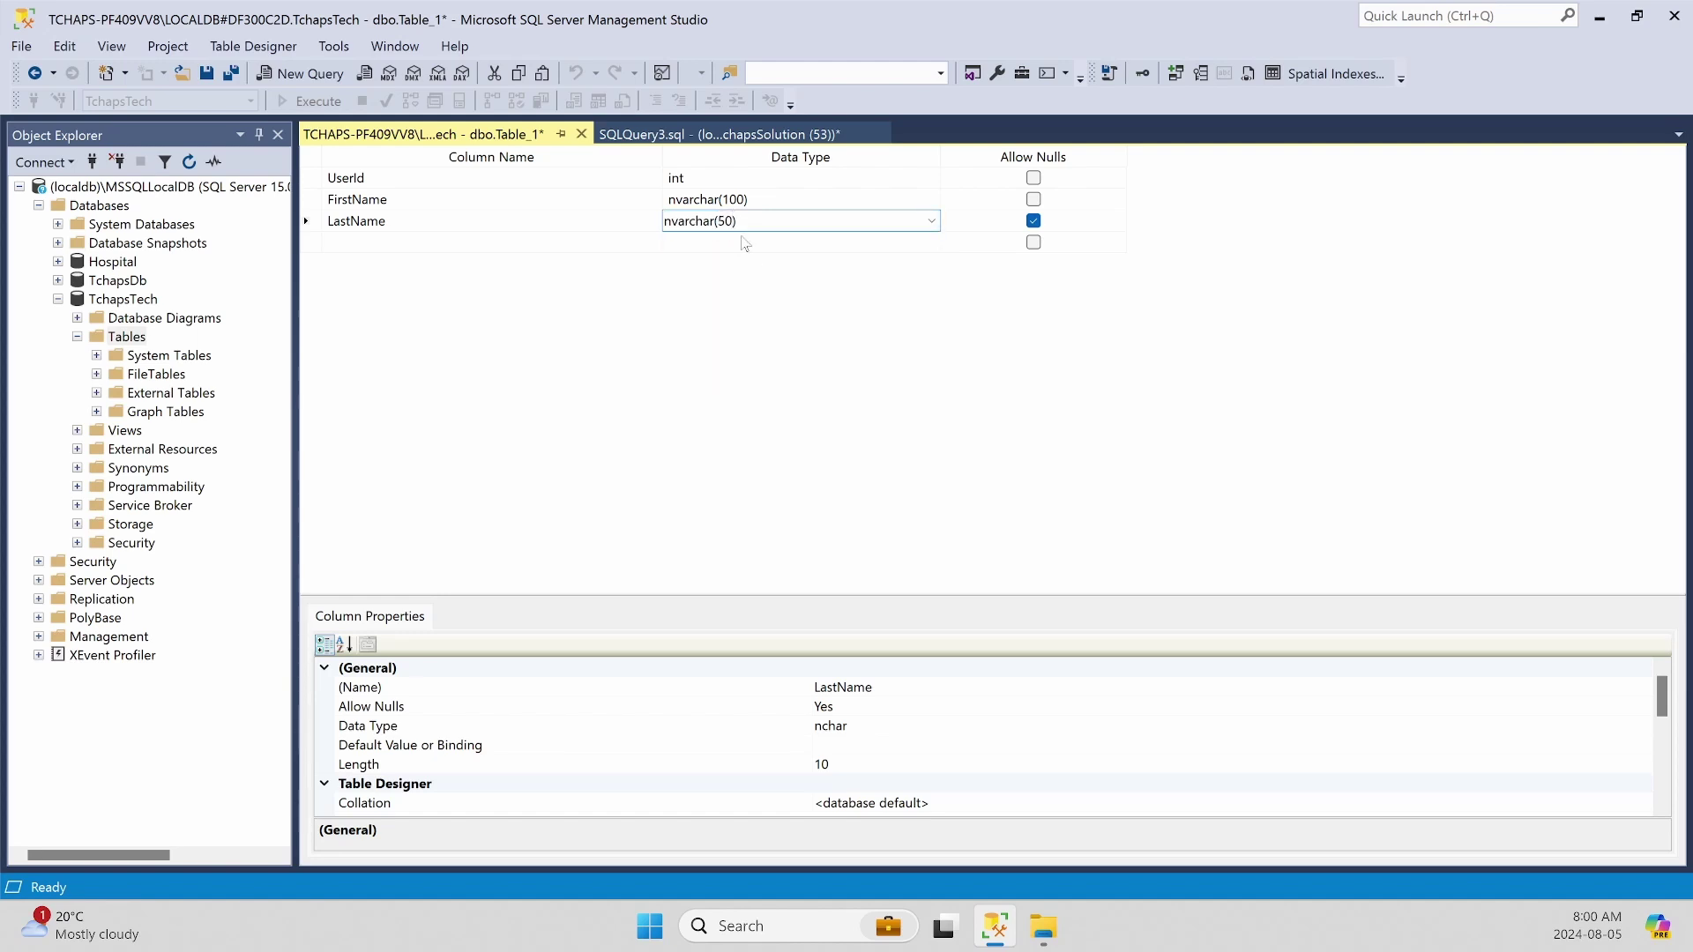
pyautogui.press('BackSpace')
pyautogui.press('BackSpace')
pyautogui.press('BackSpace')
pyautogui.write('100)')
pyautogui.click(1035, 224)
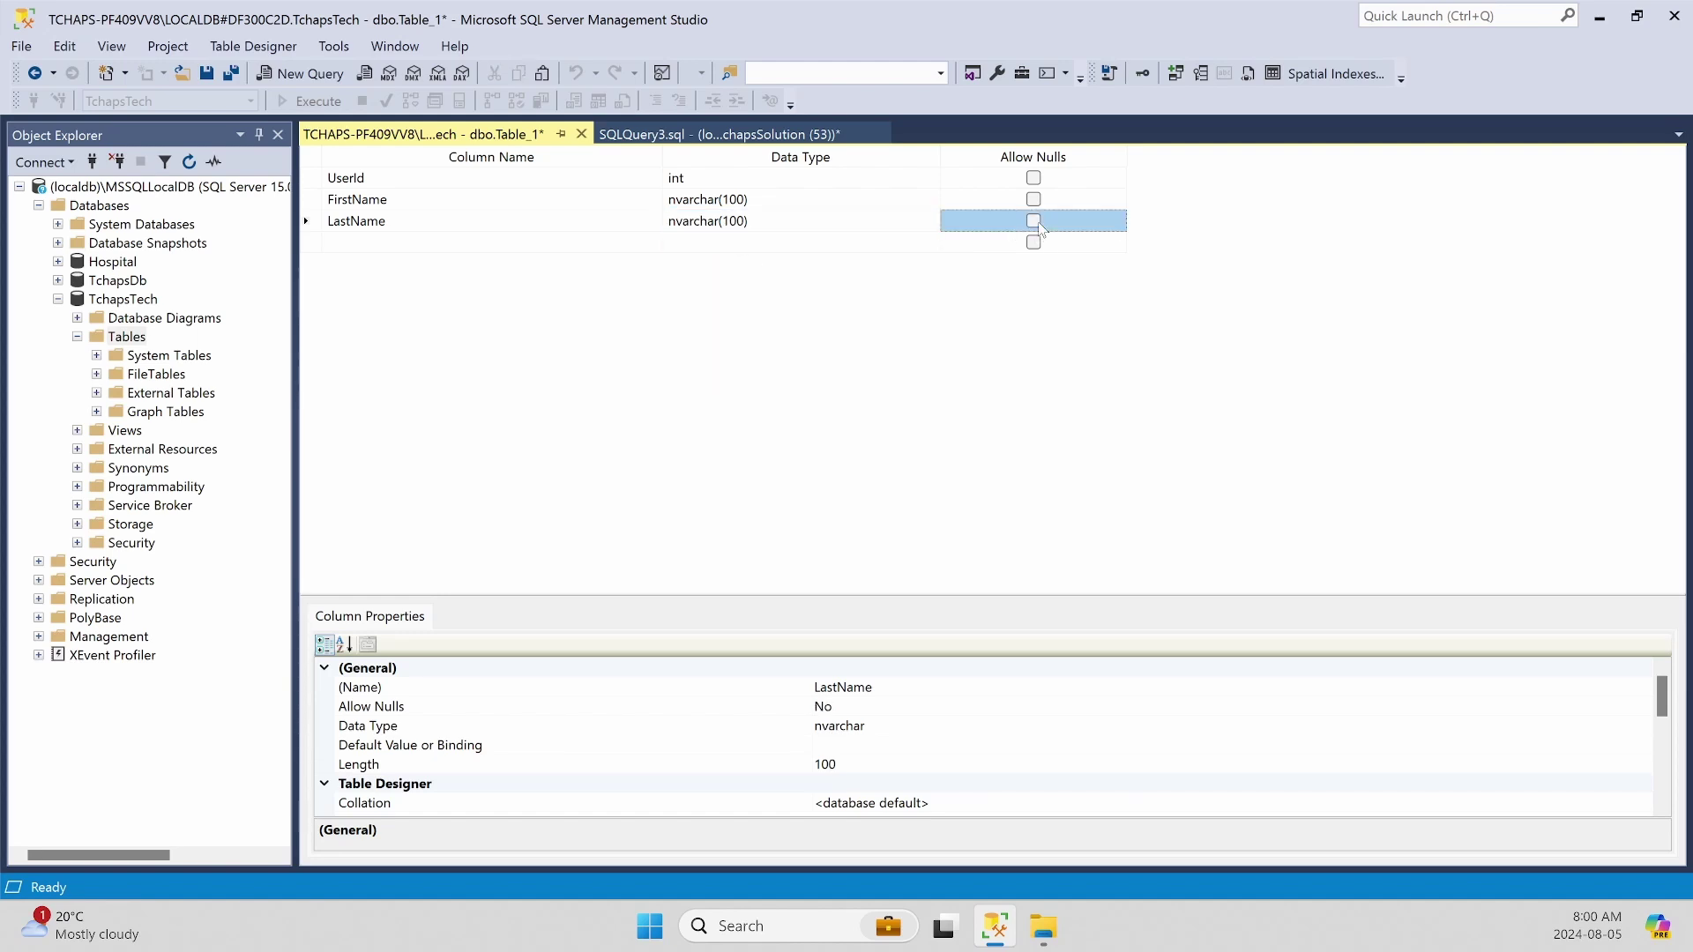
# - Add an Email column below LastName with data type varchar(255)
pyautogui.click(393, 244)
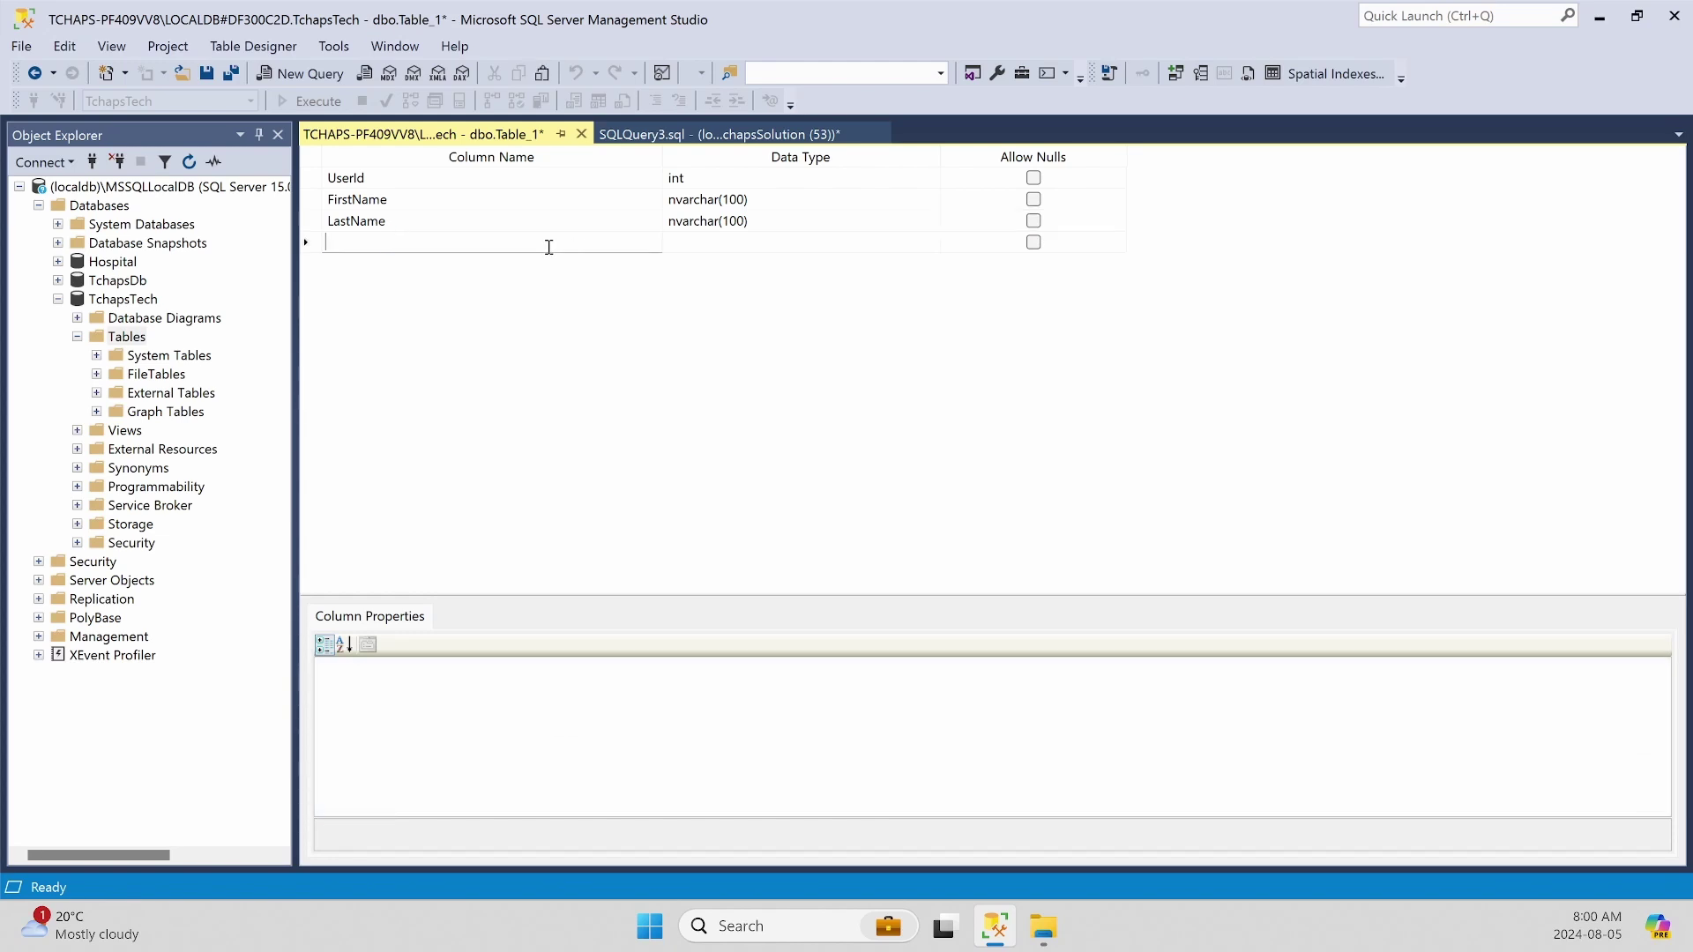
pyautogui.write('Email')
pyautogui.click(723, 244)
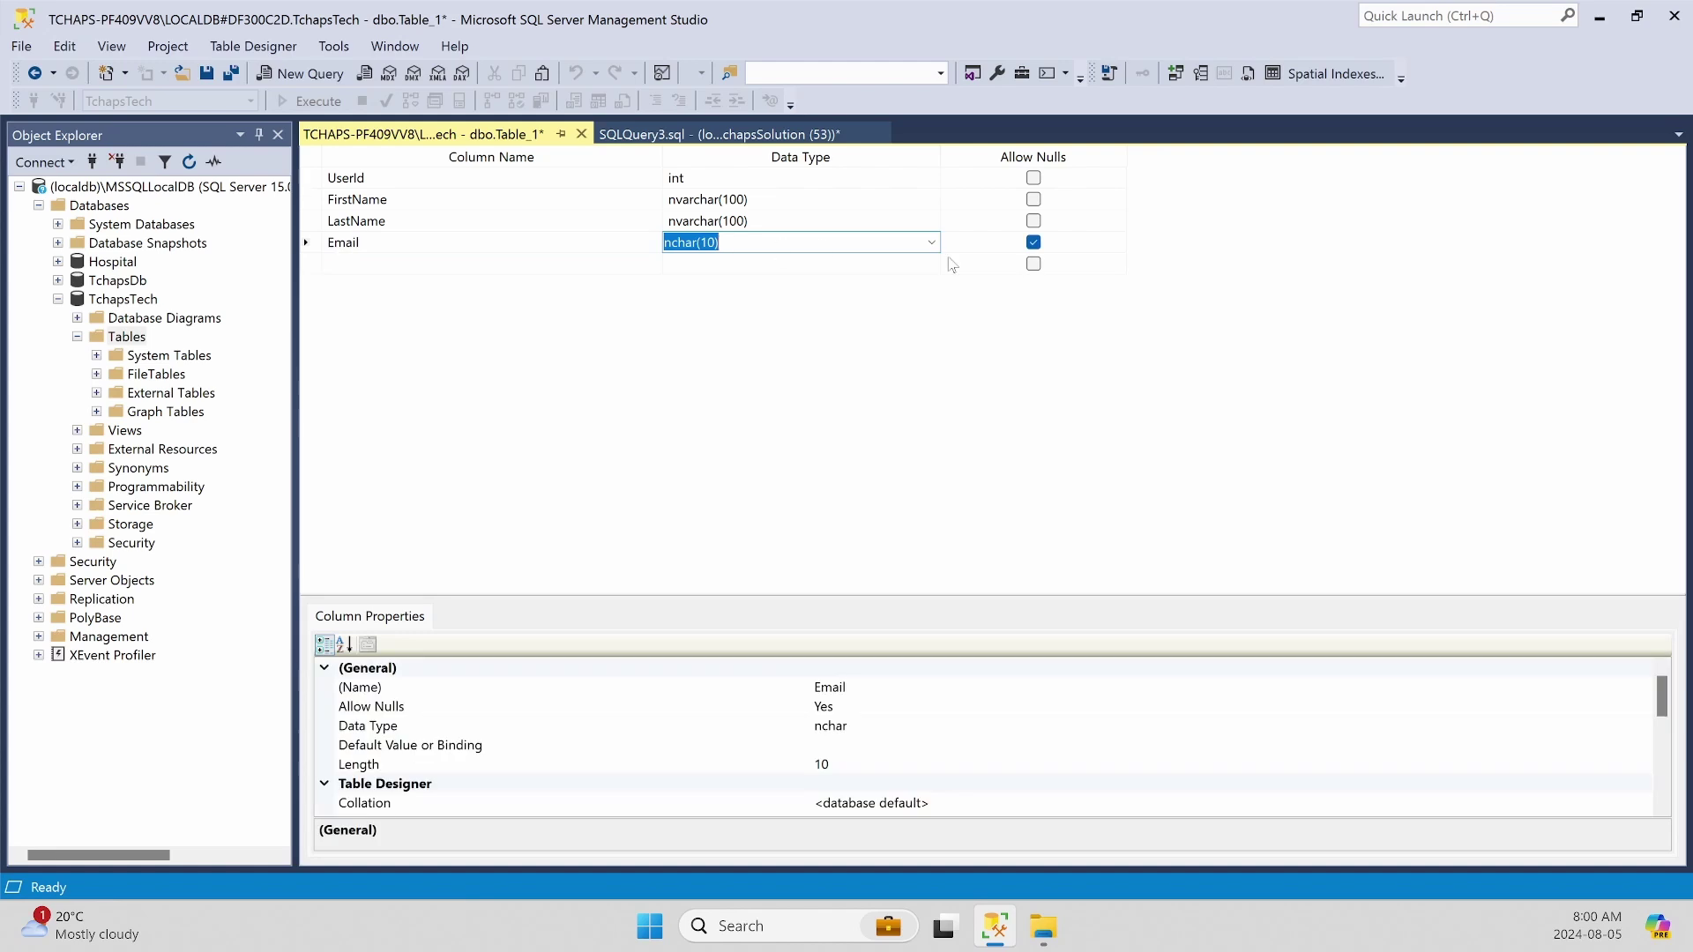
pyautogui.click(931, 243)
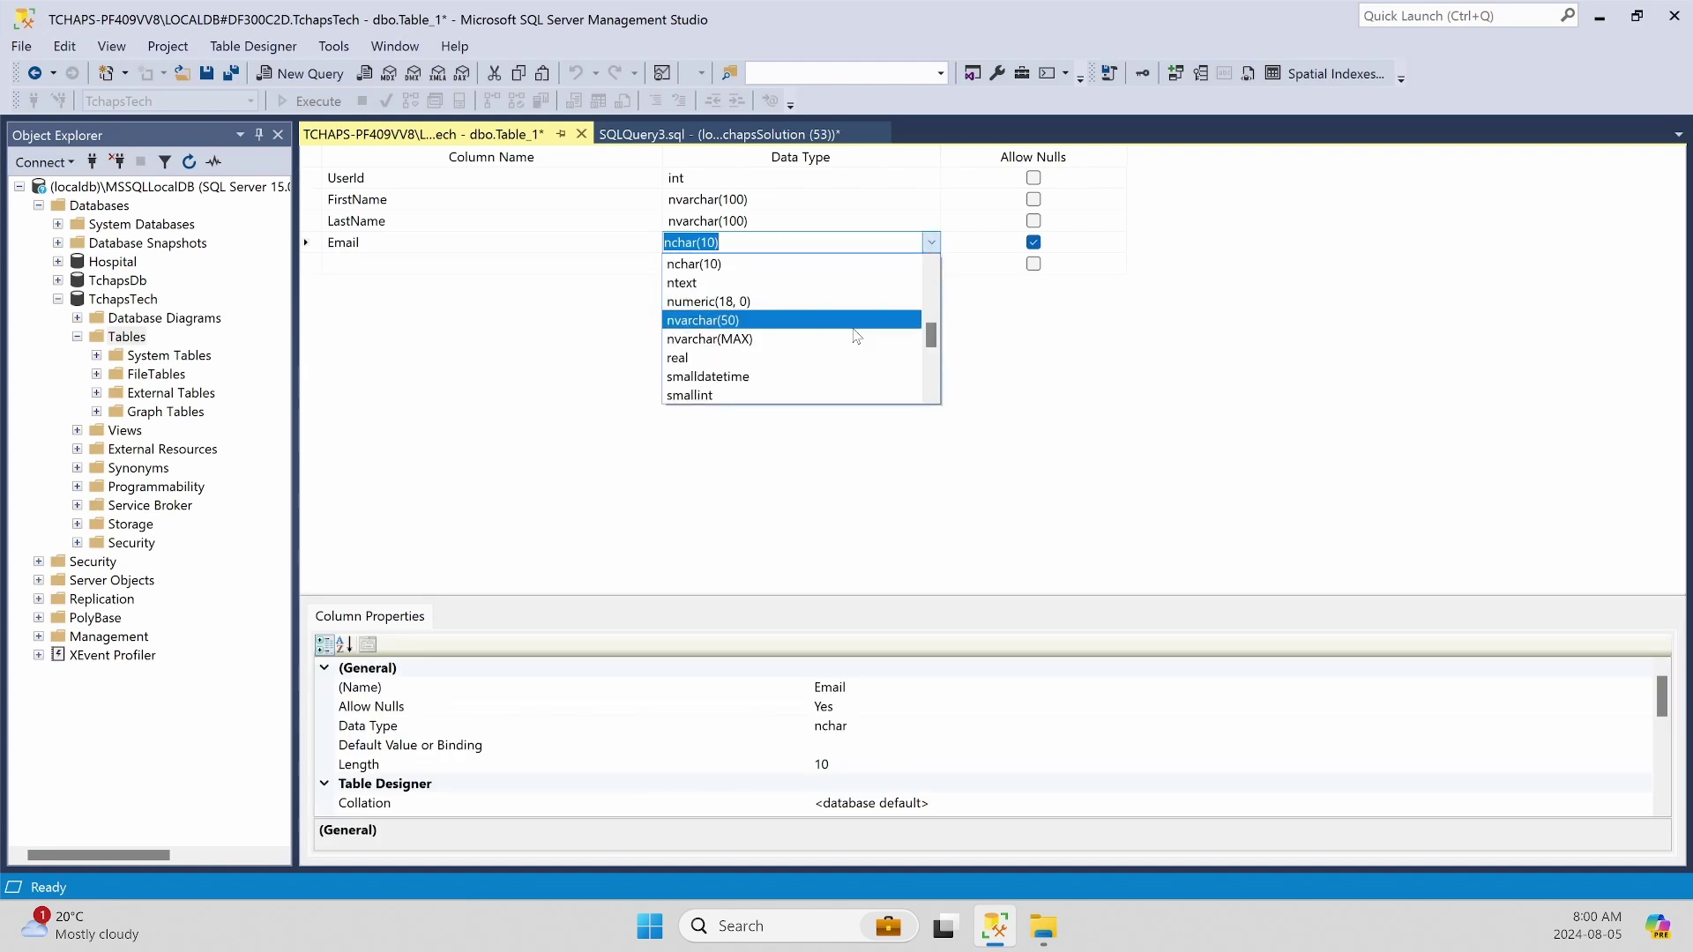
pyautogui.scroll(1, 856, 336)
pyautogui.scroll(-4, 856, 336)
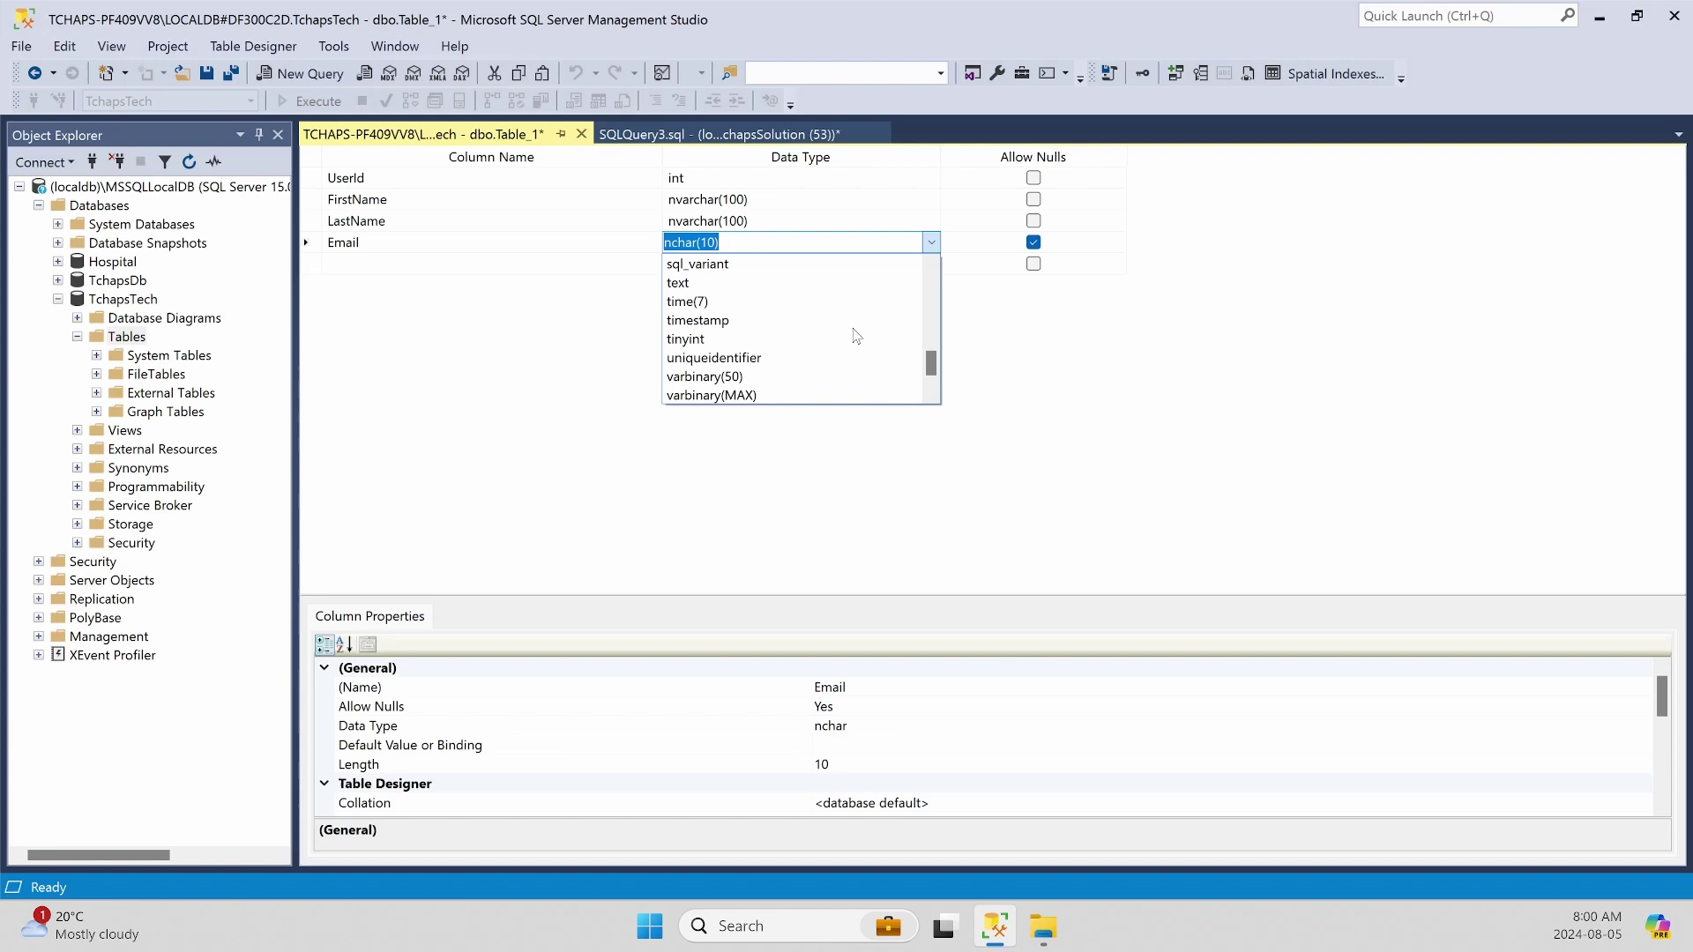
pyautogui.scroll(-3, 815, 383)
pyautogui.click(808, 358)
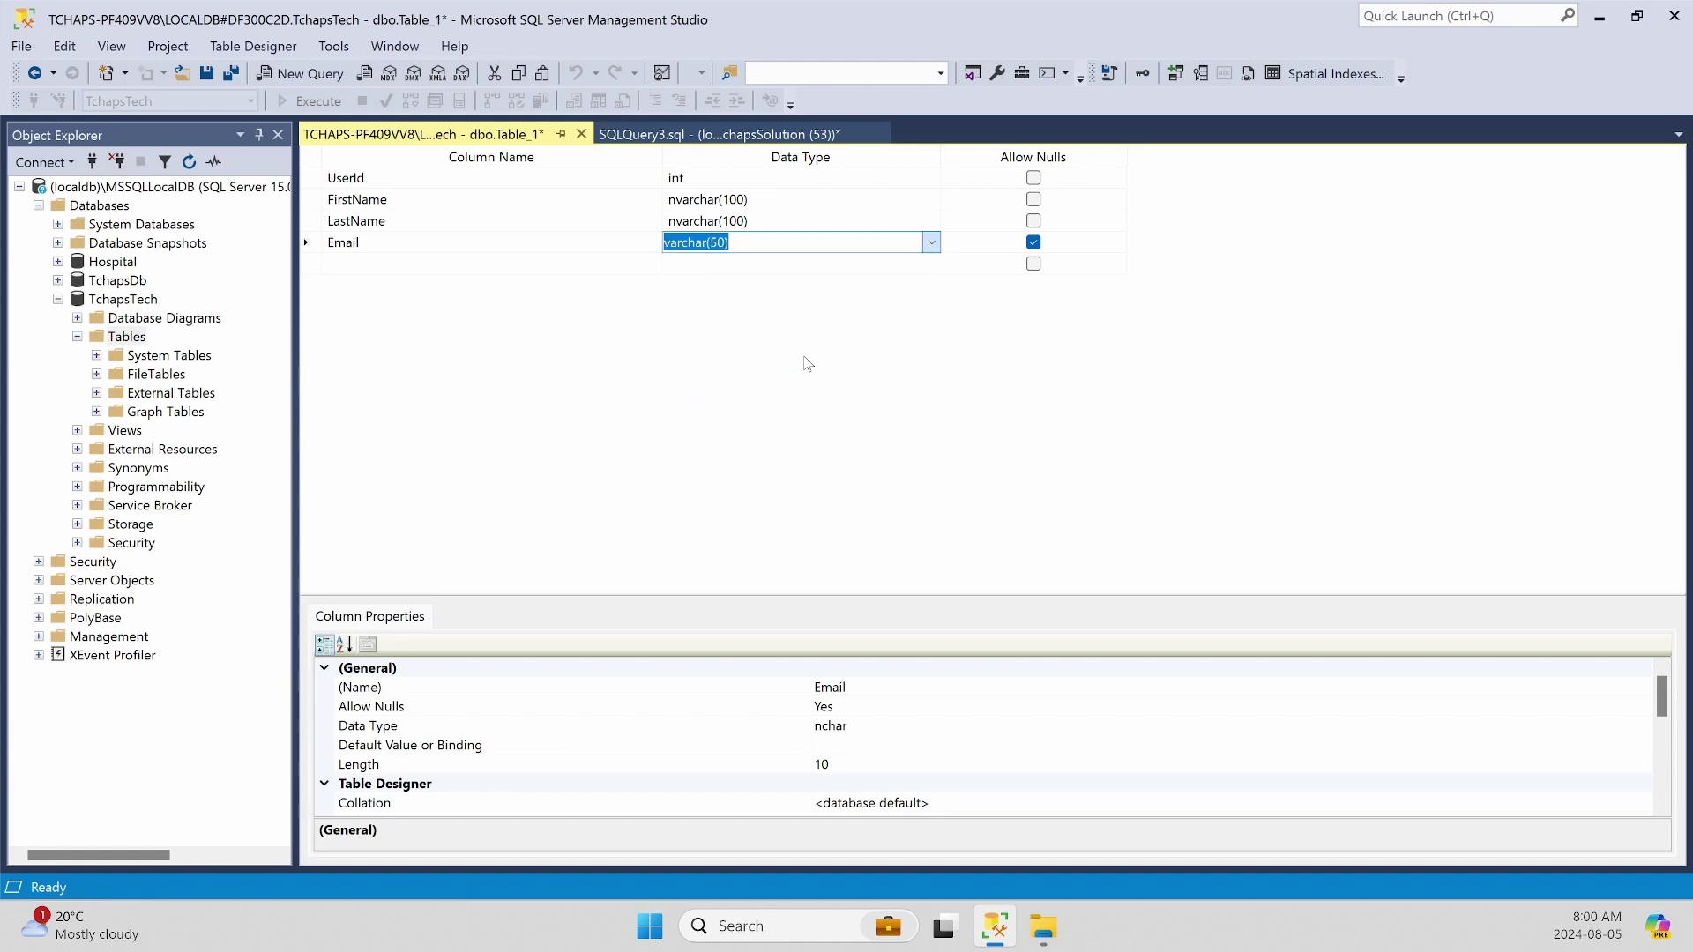
pyautogui.press('BackSpace')
pyautogui.press('BackSpace')
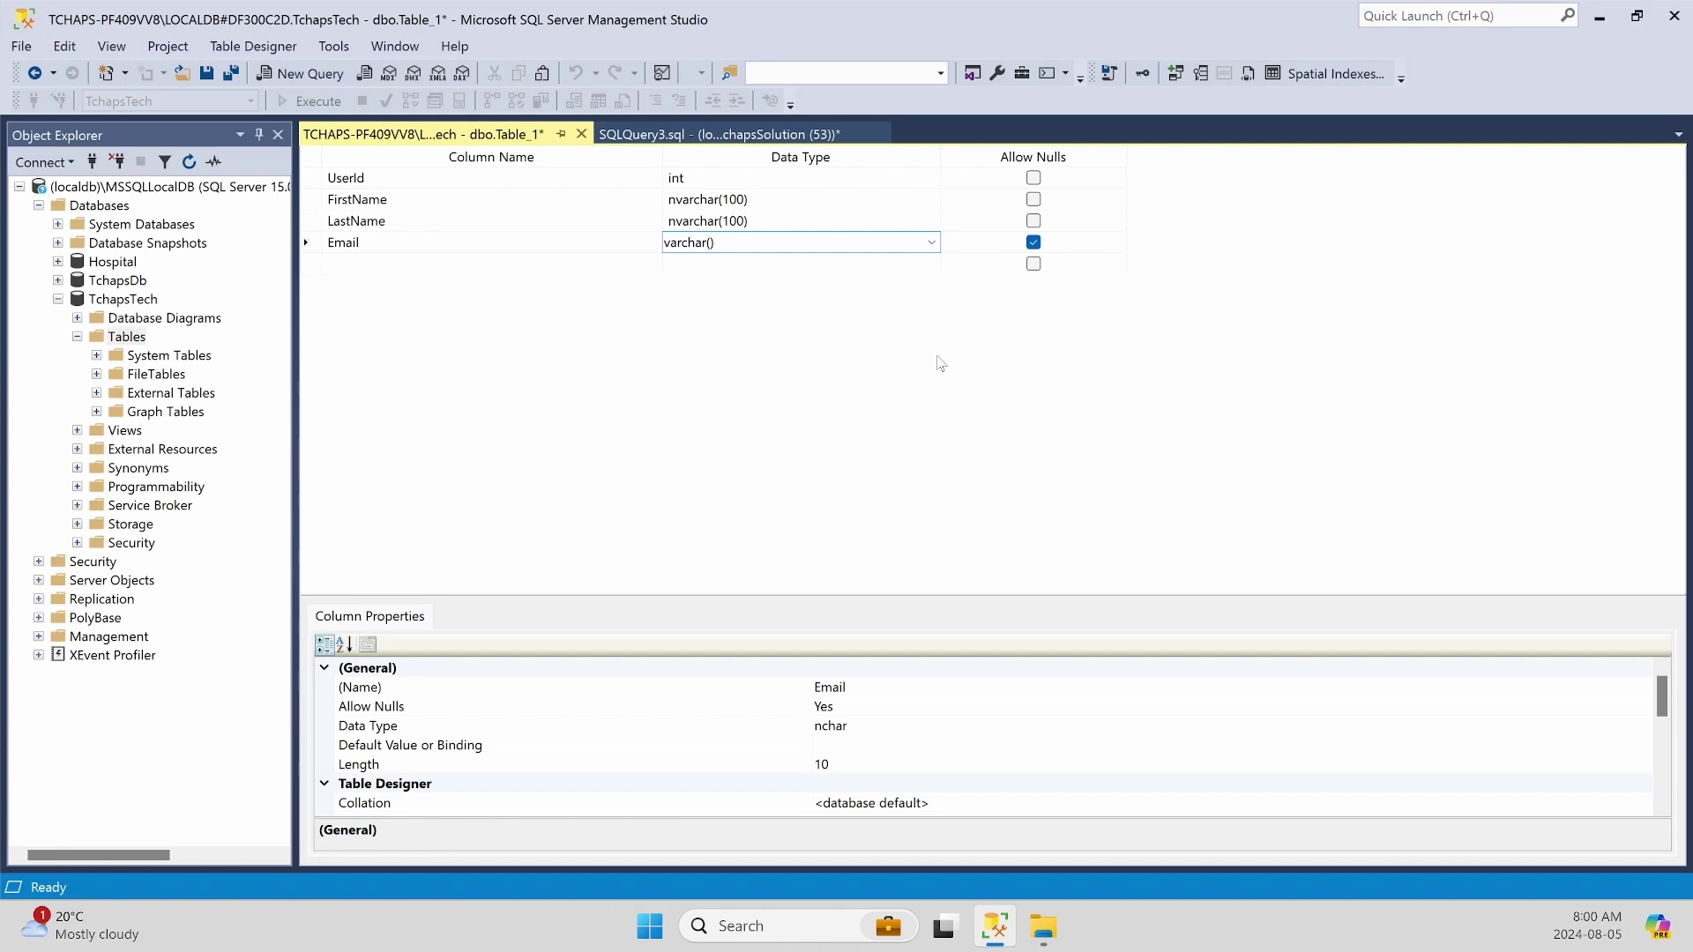
pyautogui.write('255')
pyautogui.press('Return')
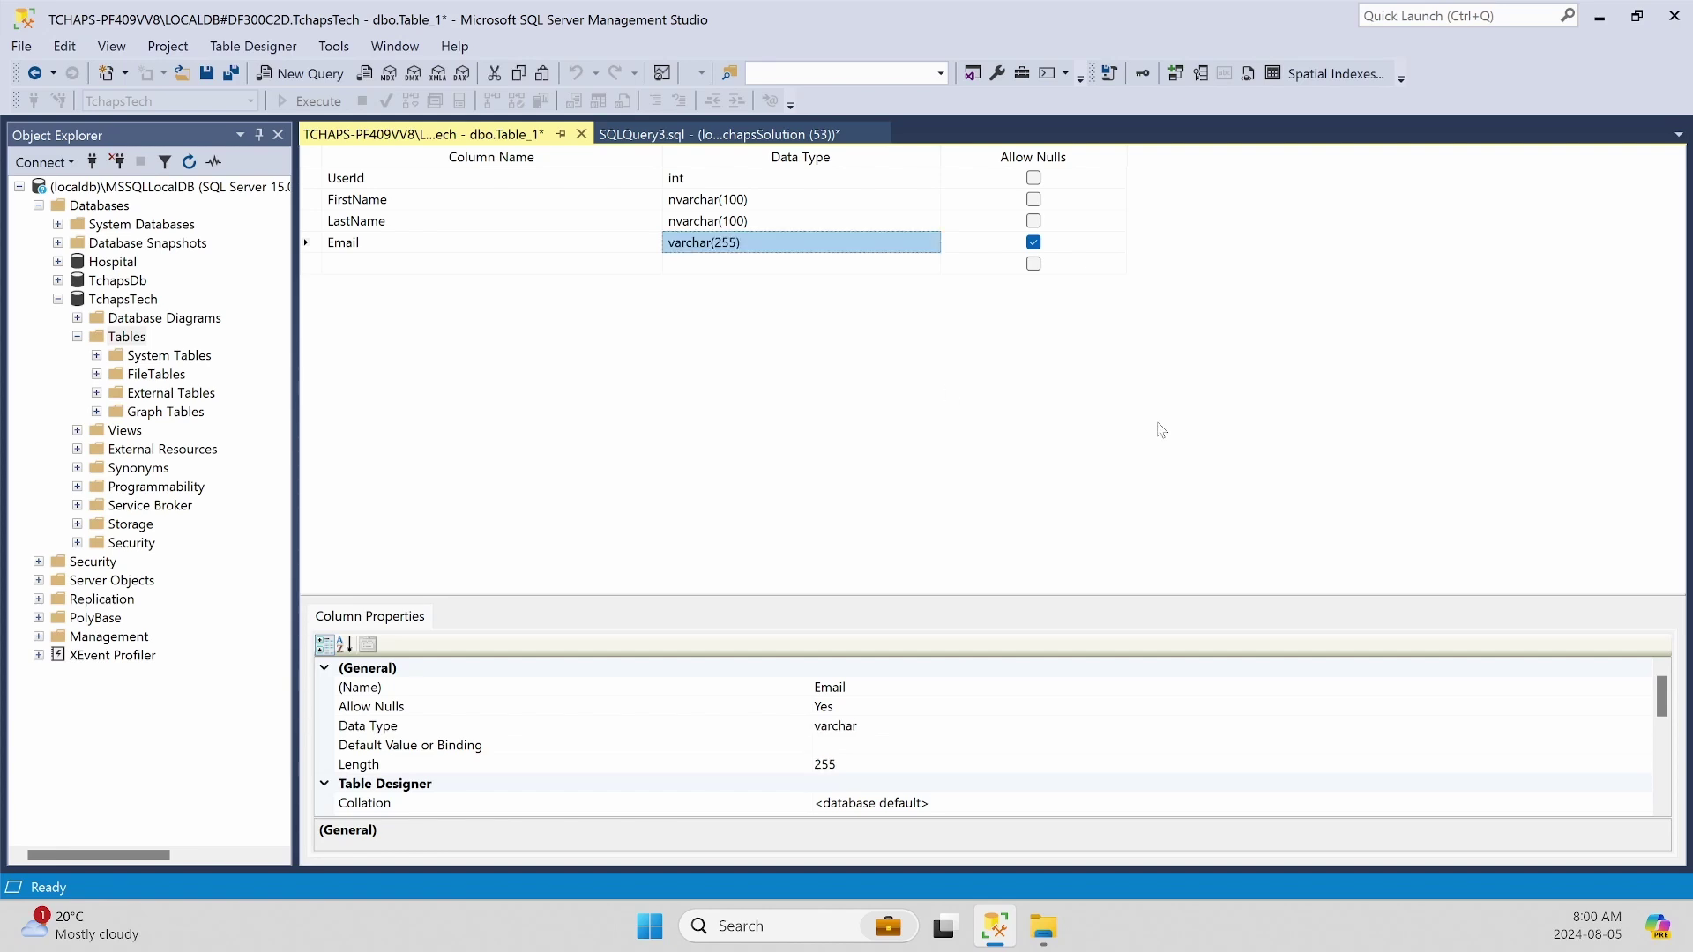
# - Disallow nulls for Email, and add a CreationDate column with data type datetime that also disallows nulls
pyautogui.click(1034, 243)
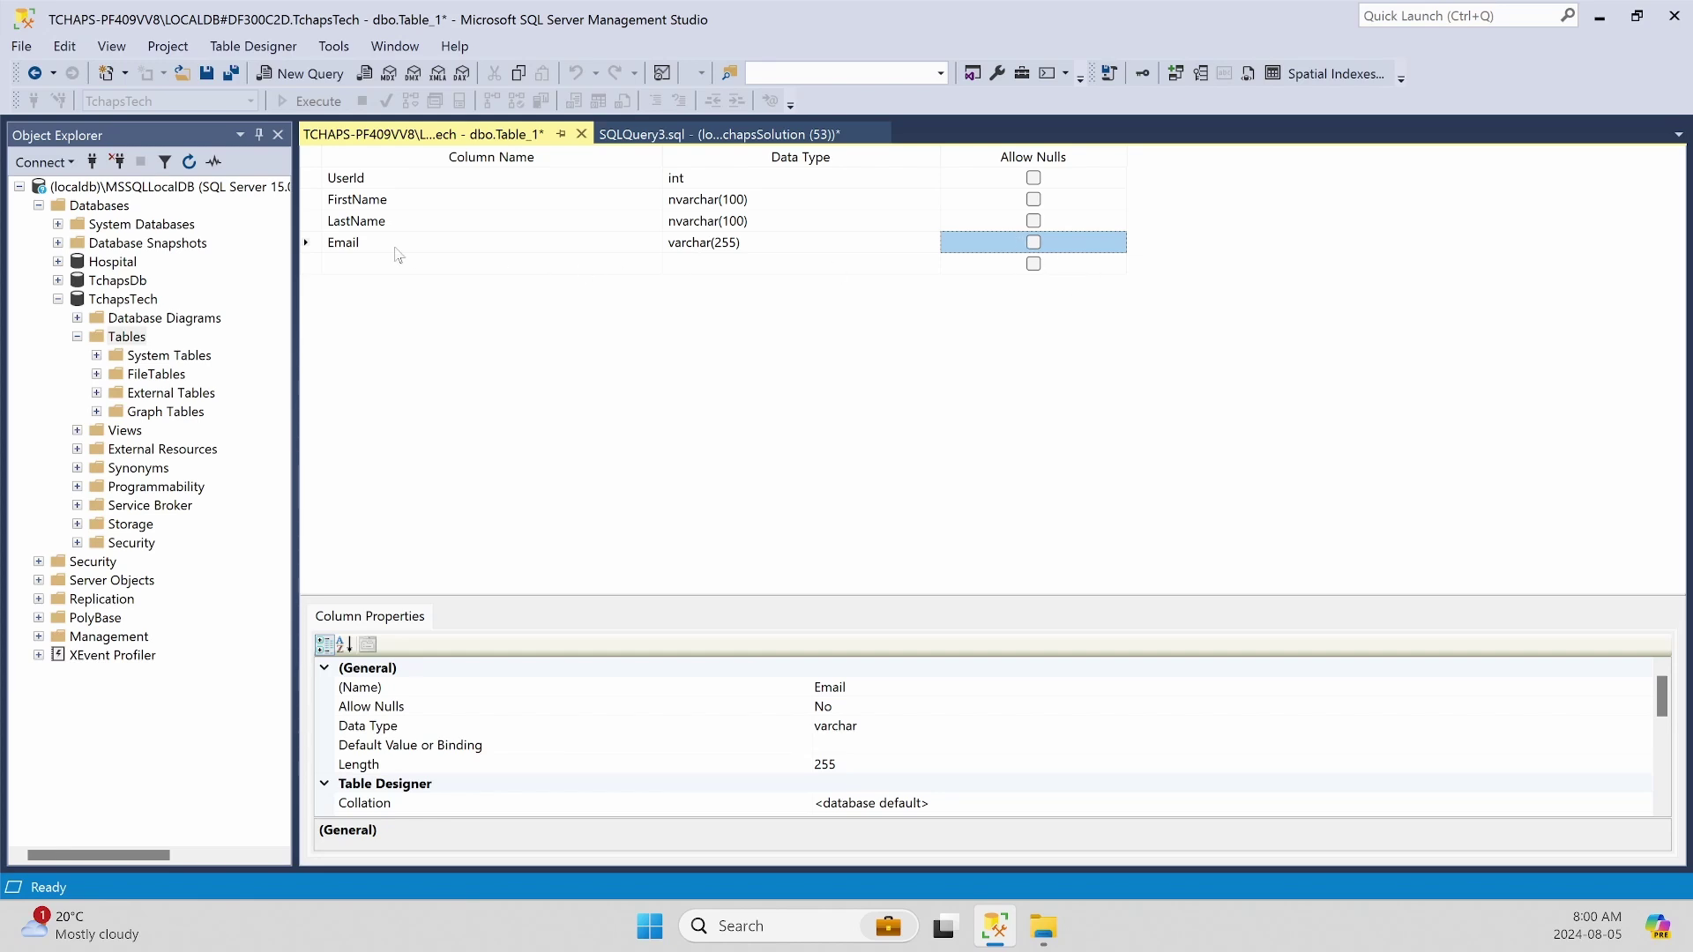
pyautogui.click(355, 267)
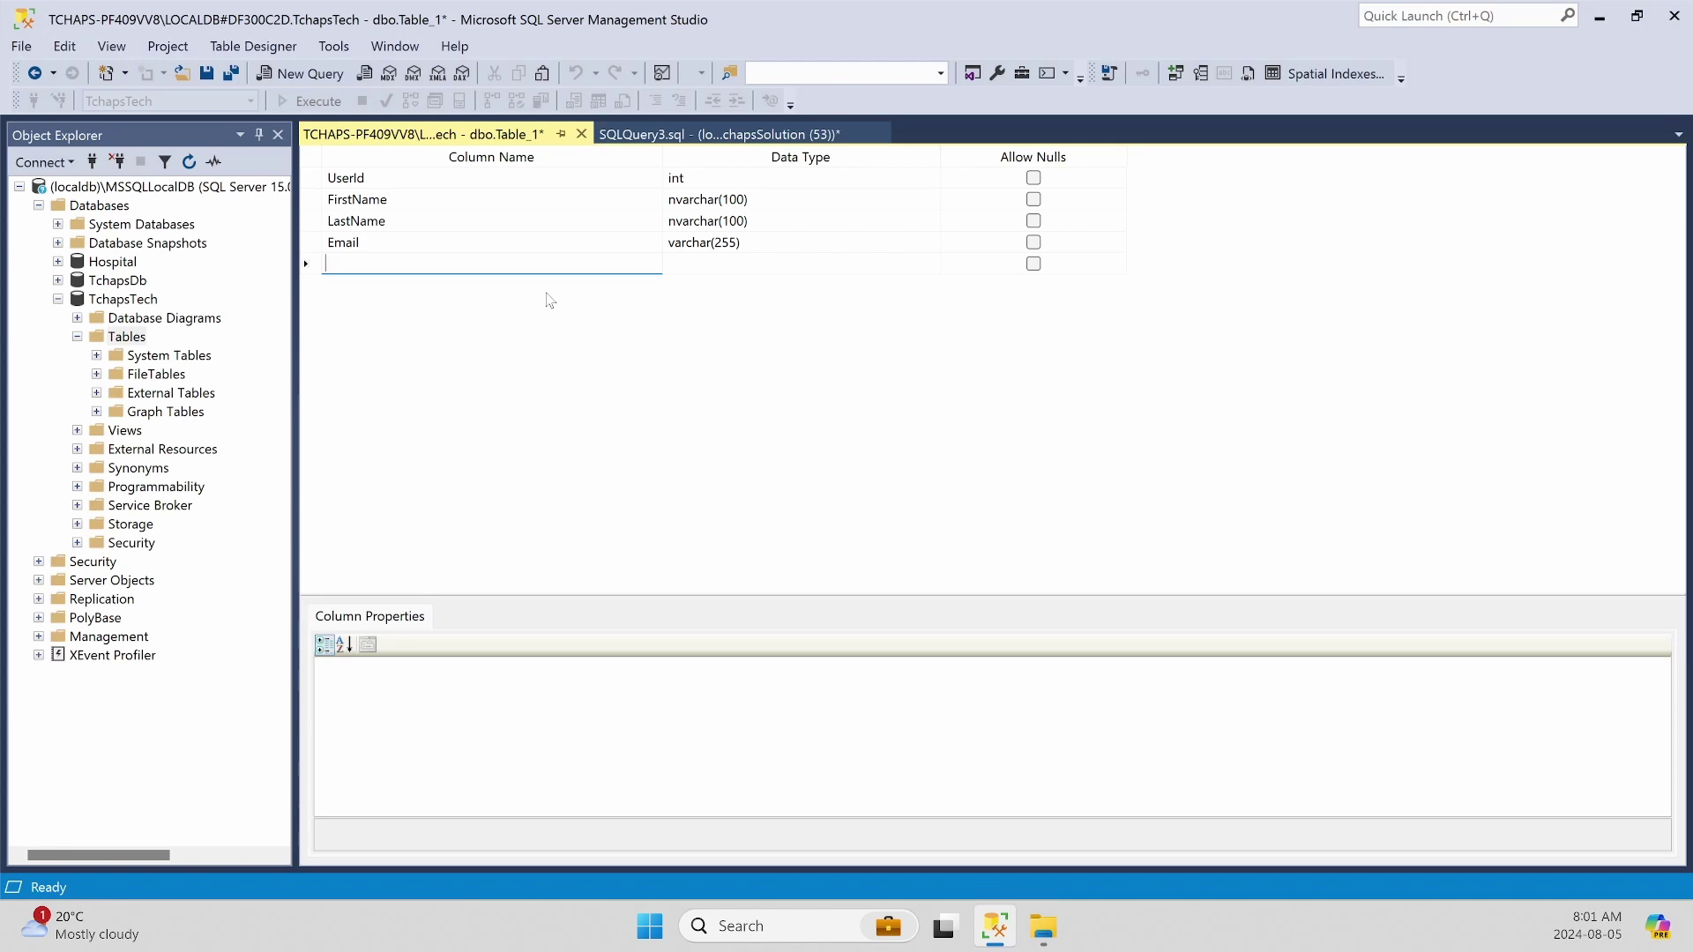
pyautogui.write('CreationDate')
pyautogui.click(931, 269)
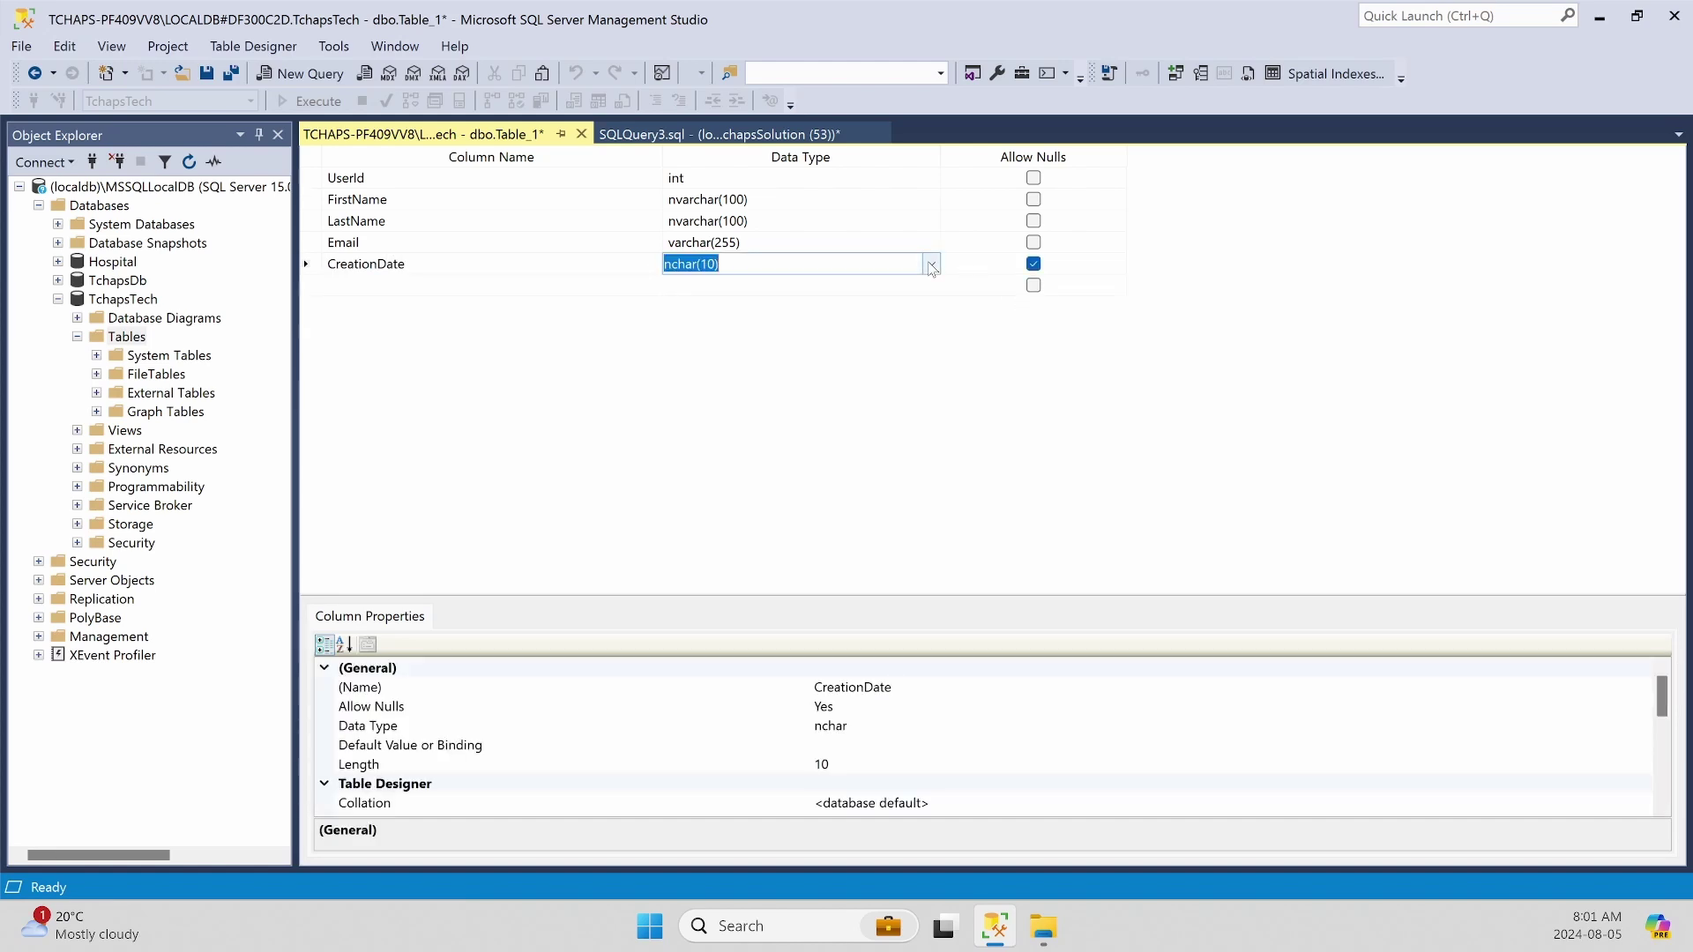
pyautogui.click(931, 264)
pyautogui.write('date')
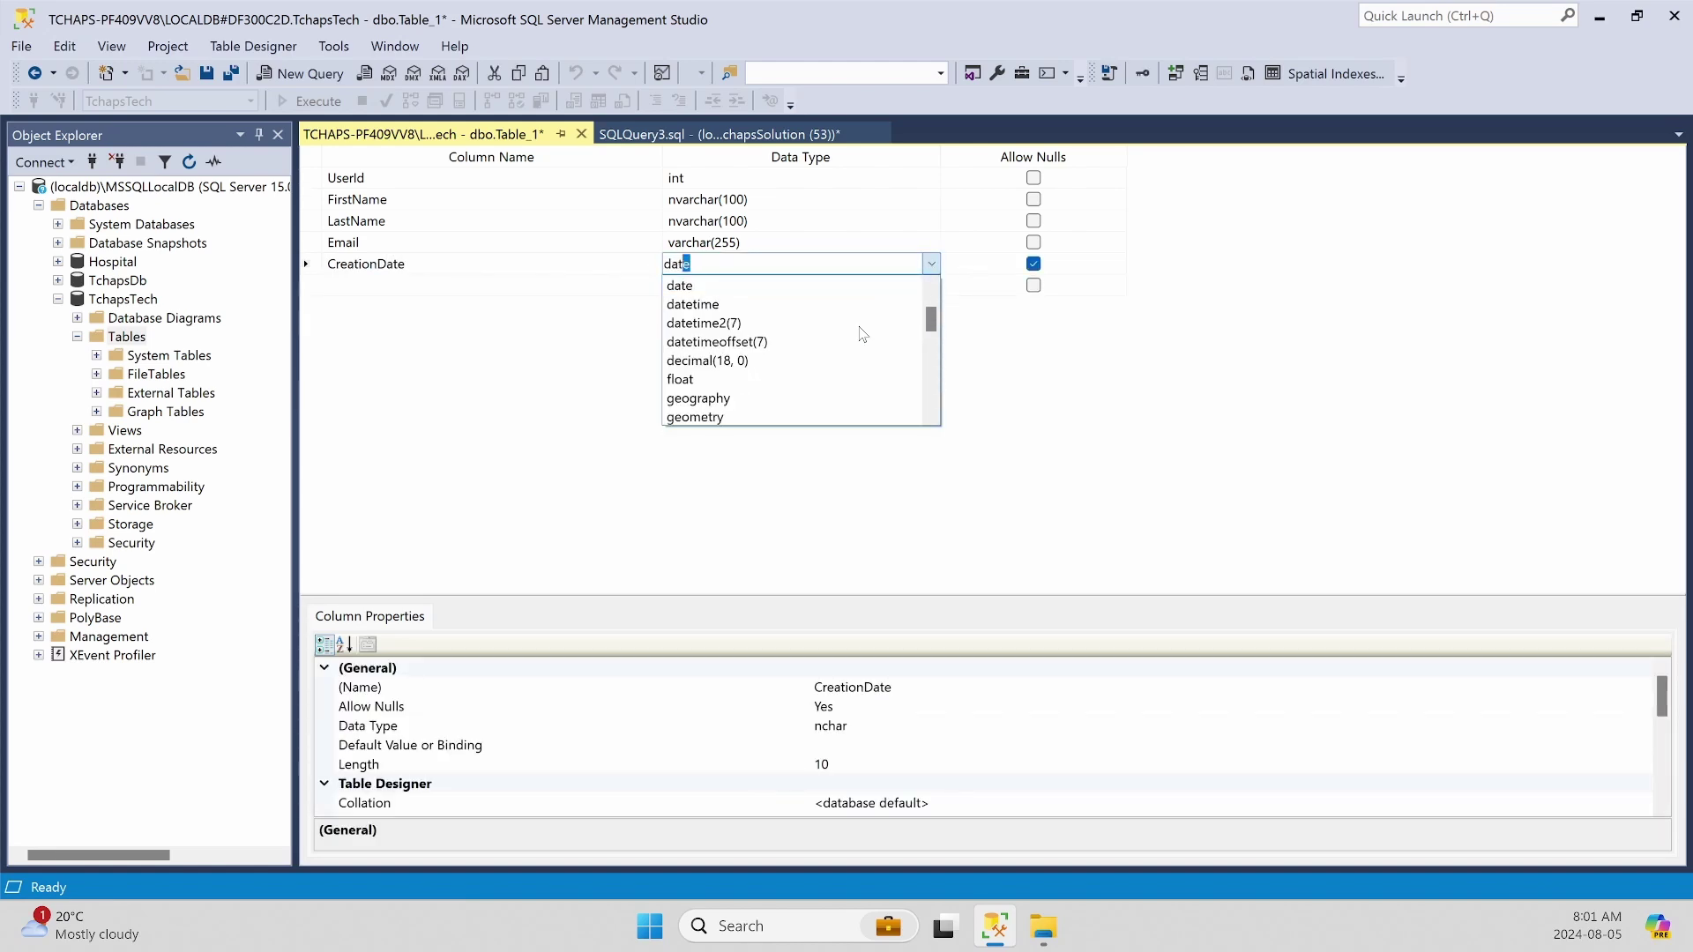
pyautogui.click(785, 304)
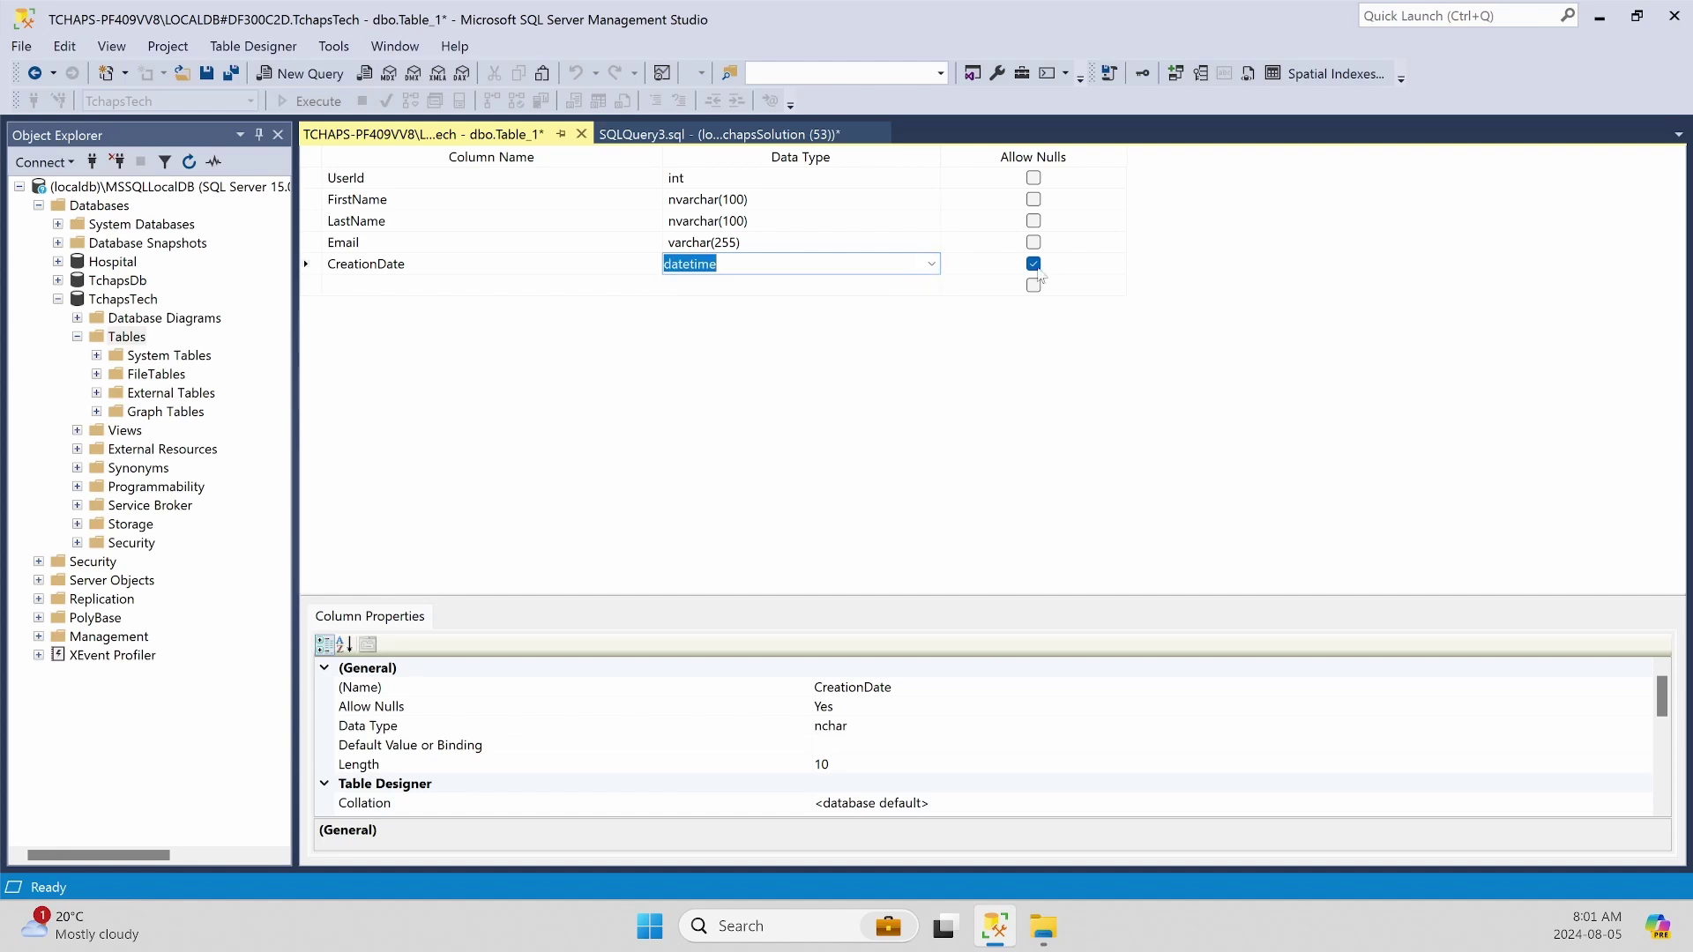
pyautogui.click(1033, 264)
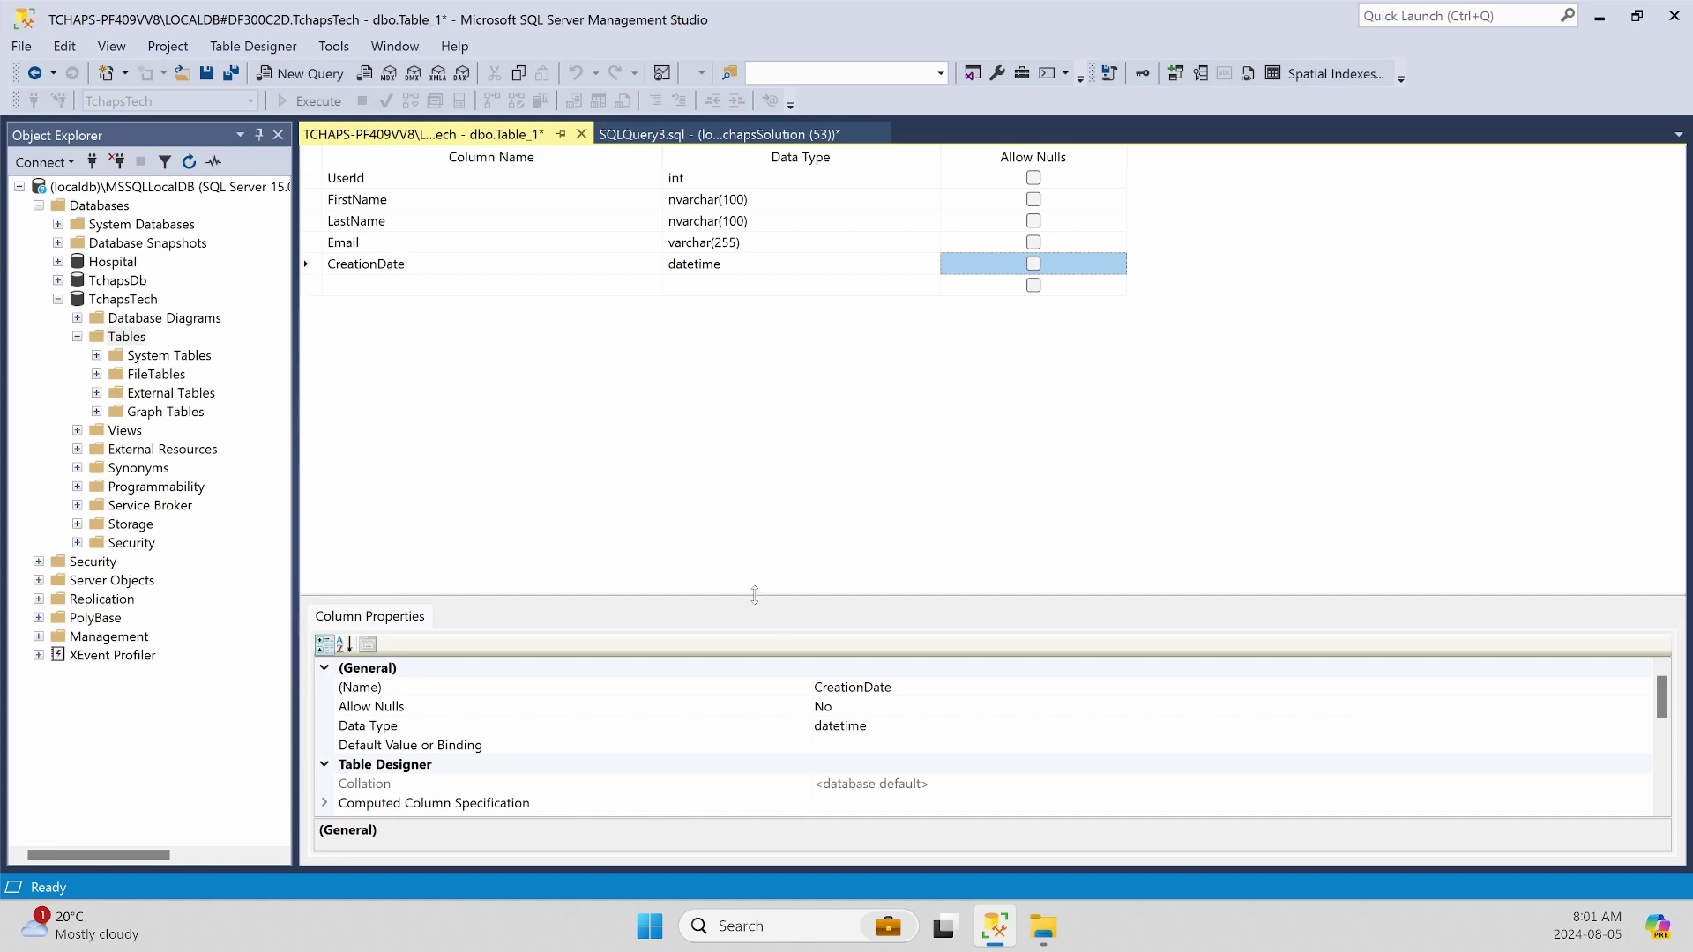
# - Enlarge the column properties area and examine UserId's name, nulls, data type, default value, collation and computed column specification
pyautogui.click(308, 178)
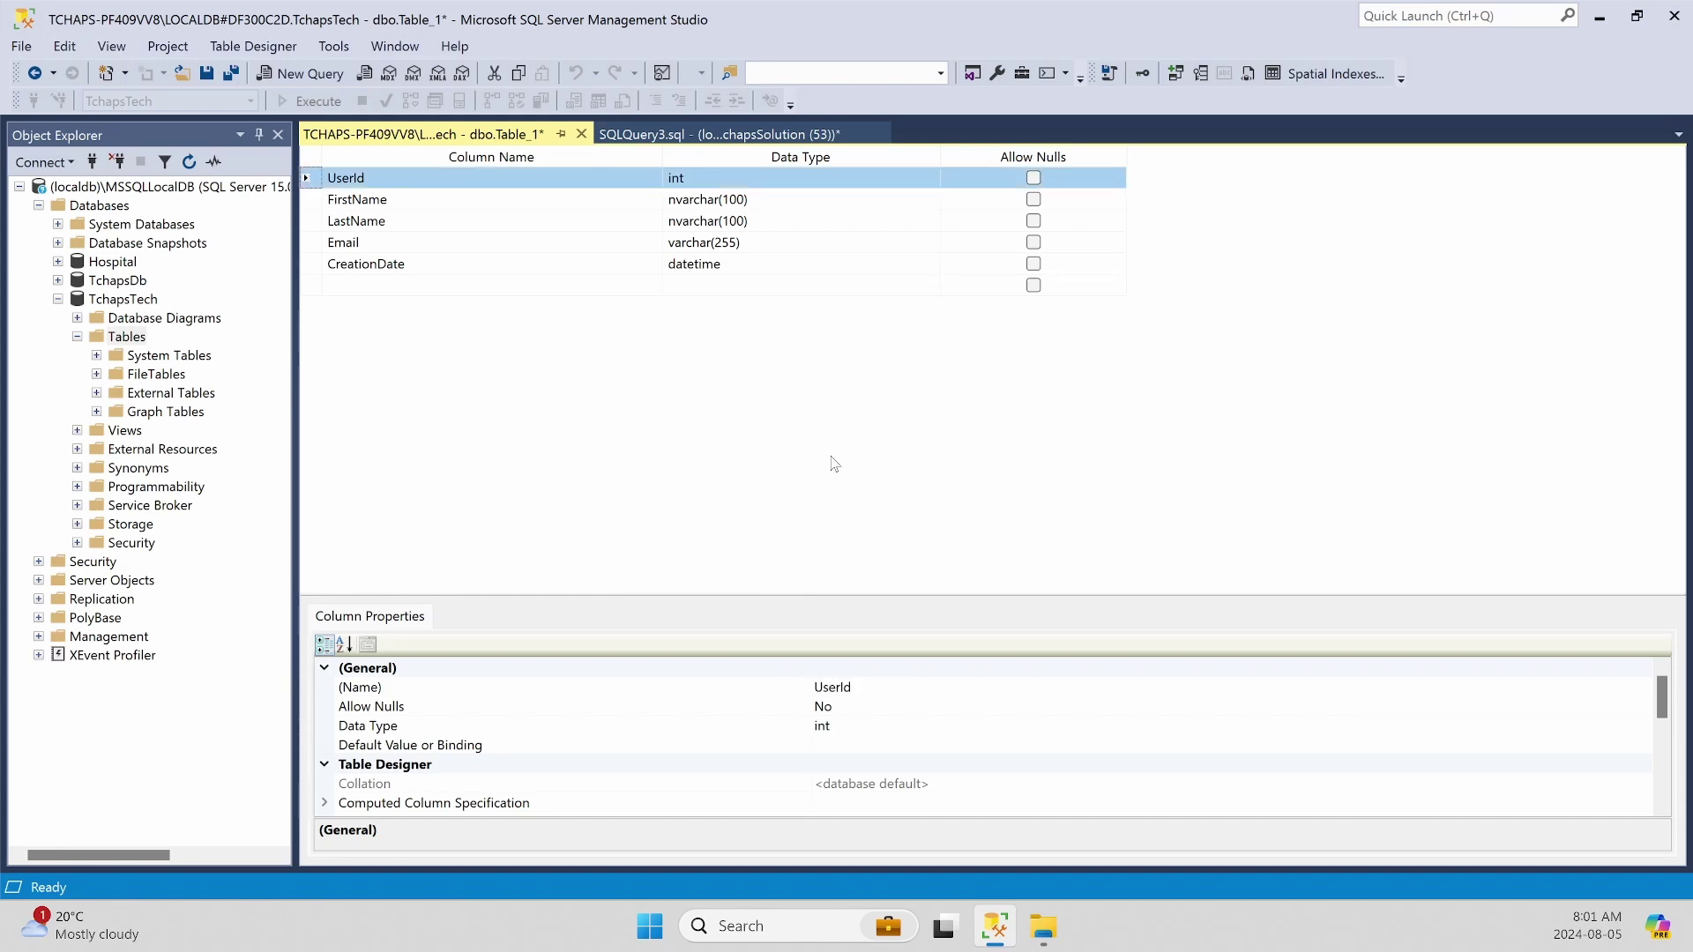
pyautogui.moveTo(880, 587); pyautogui.dragTo(933, 362)
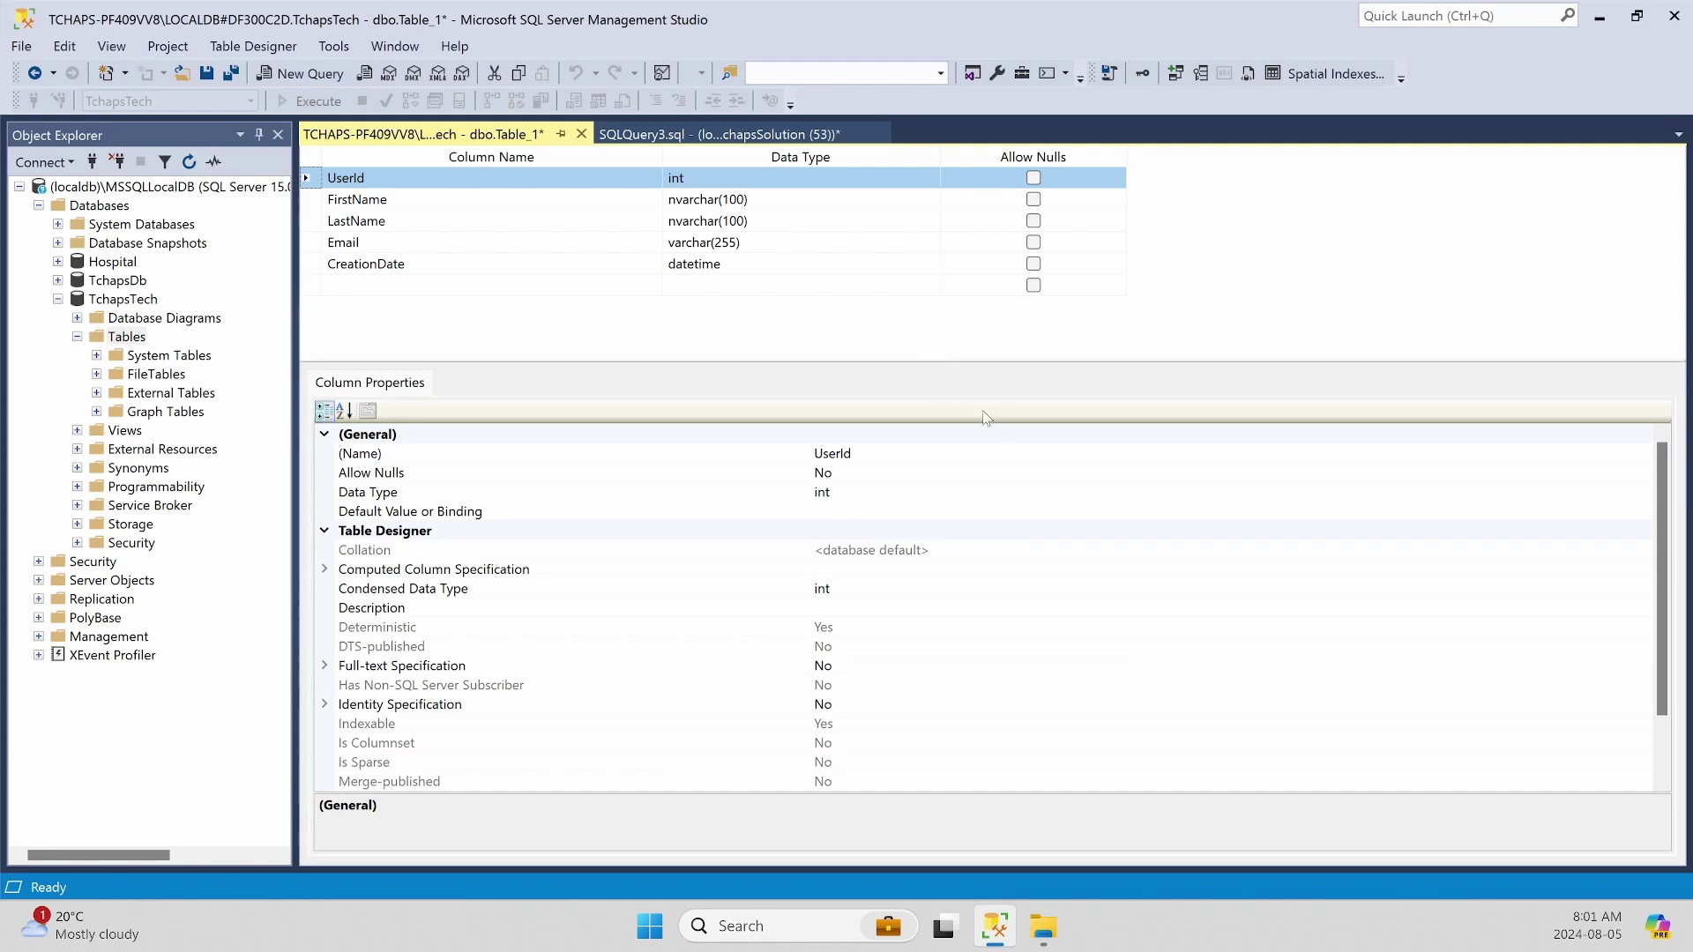
pyautogui.click(874, 476)
pyautogui.click(879, 458)
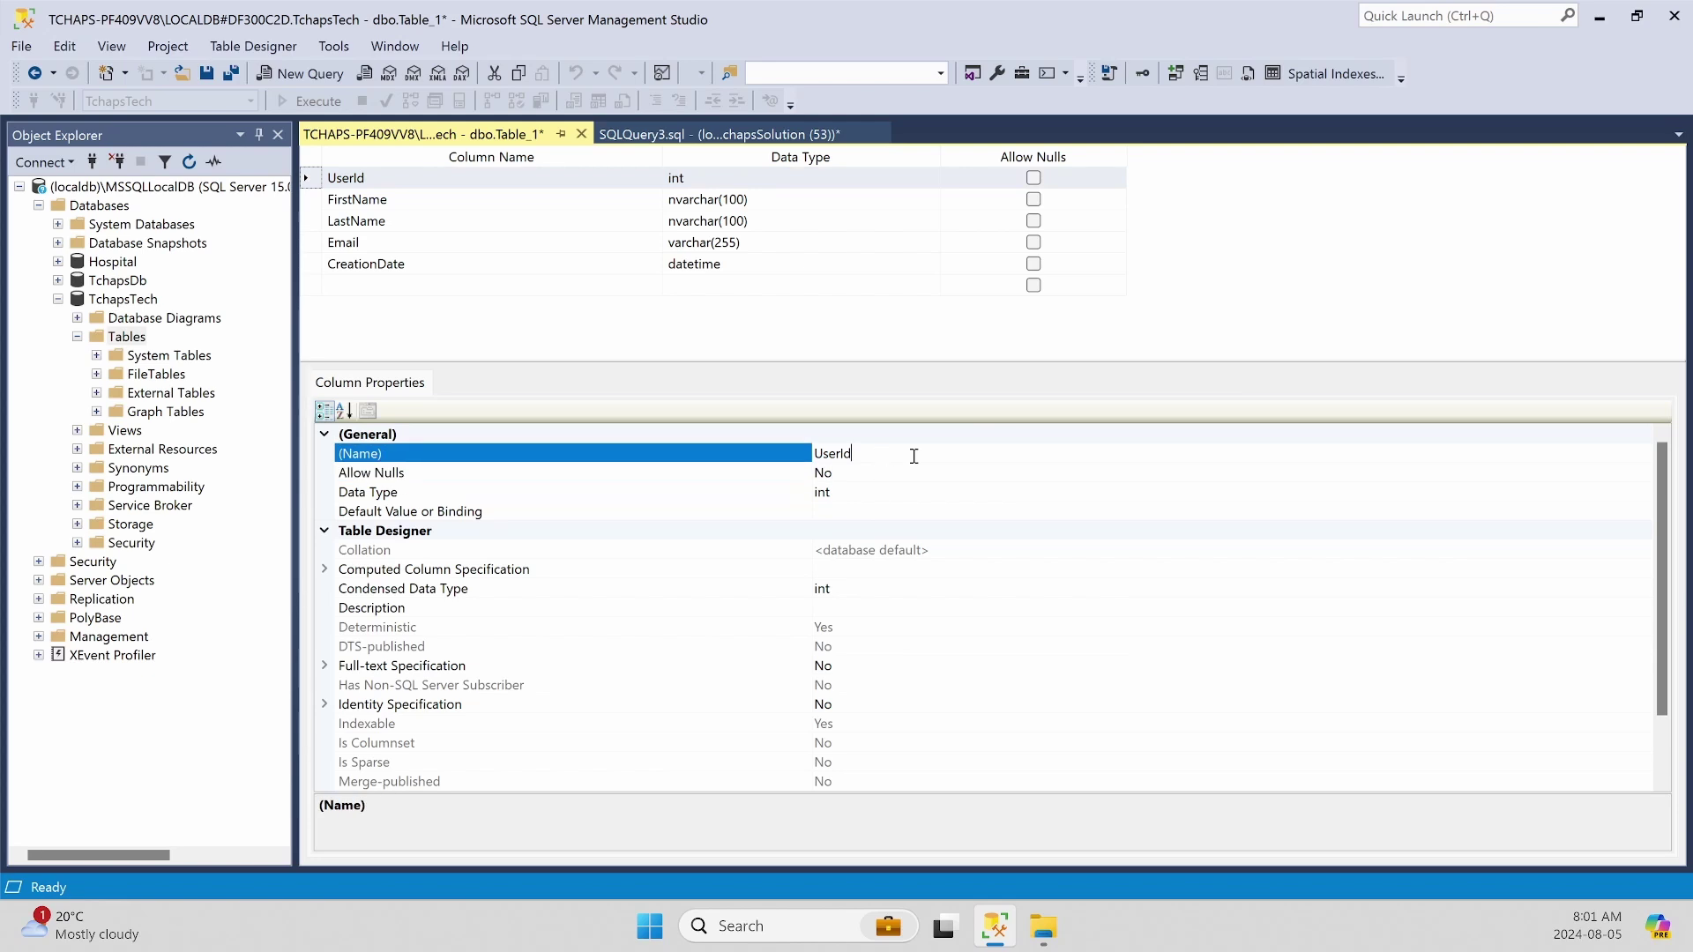
pyautogui.click(860, 474)
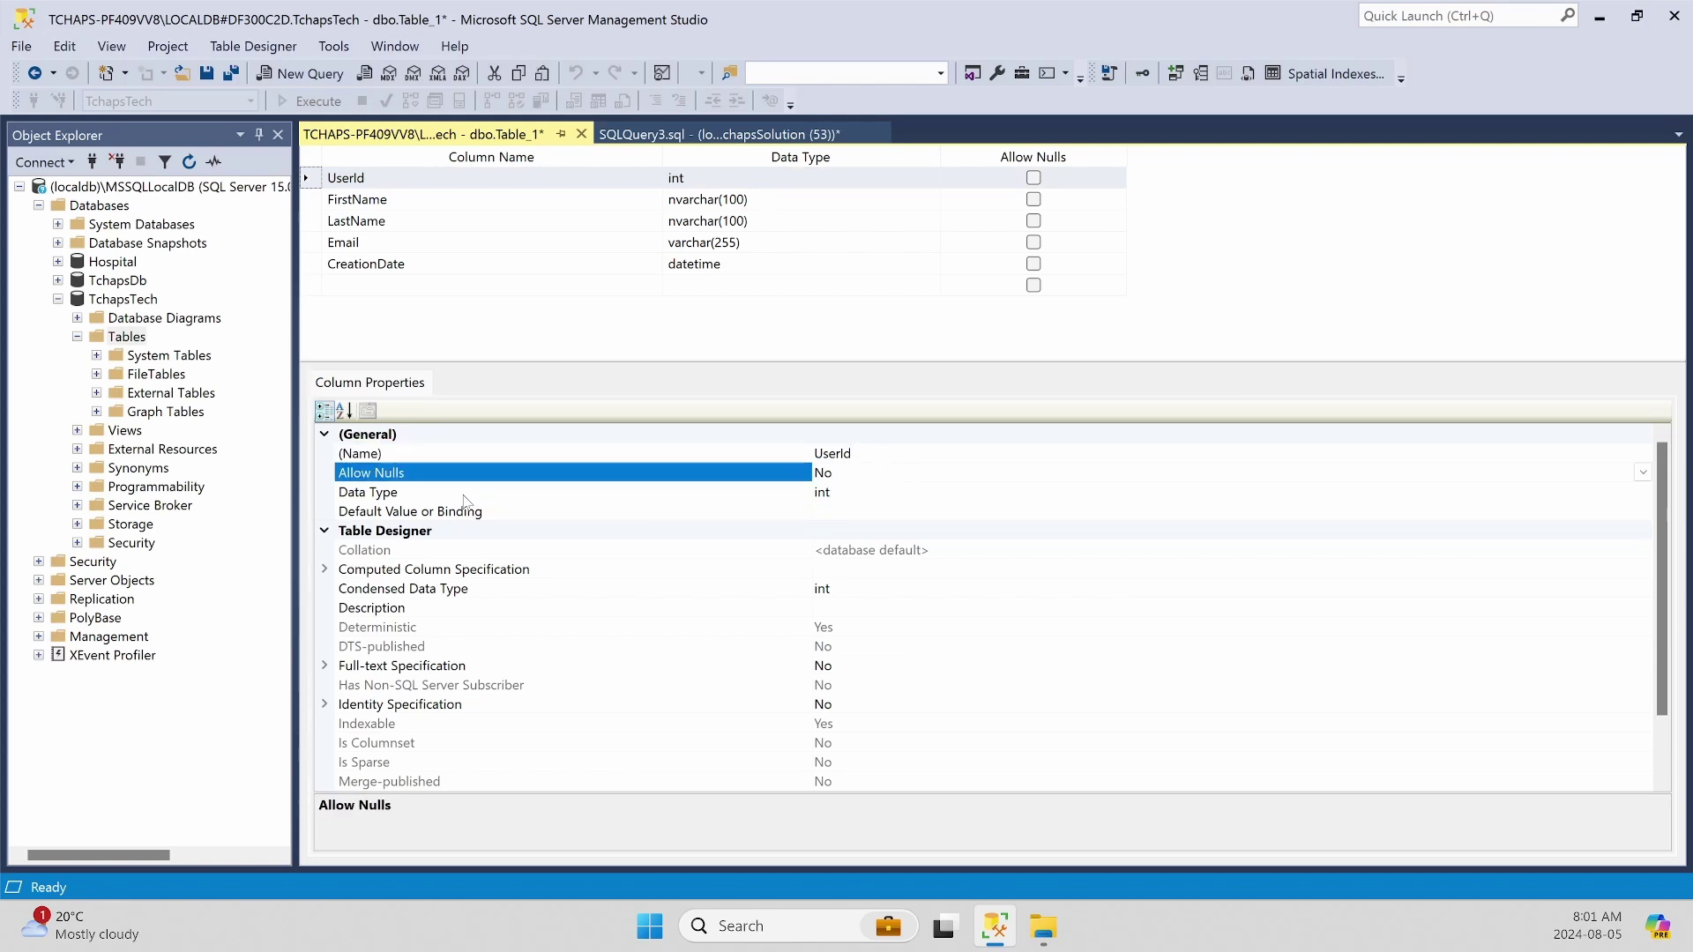
pyautogui.click(860, 492)
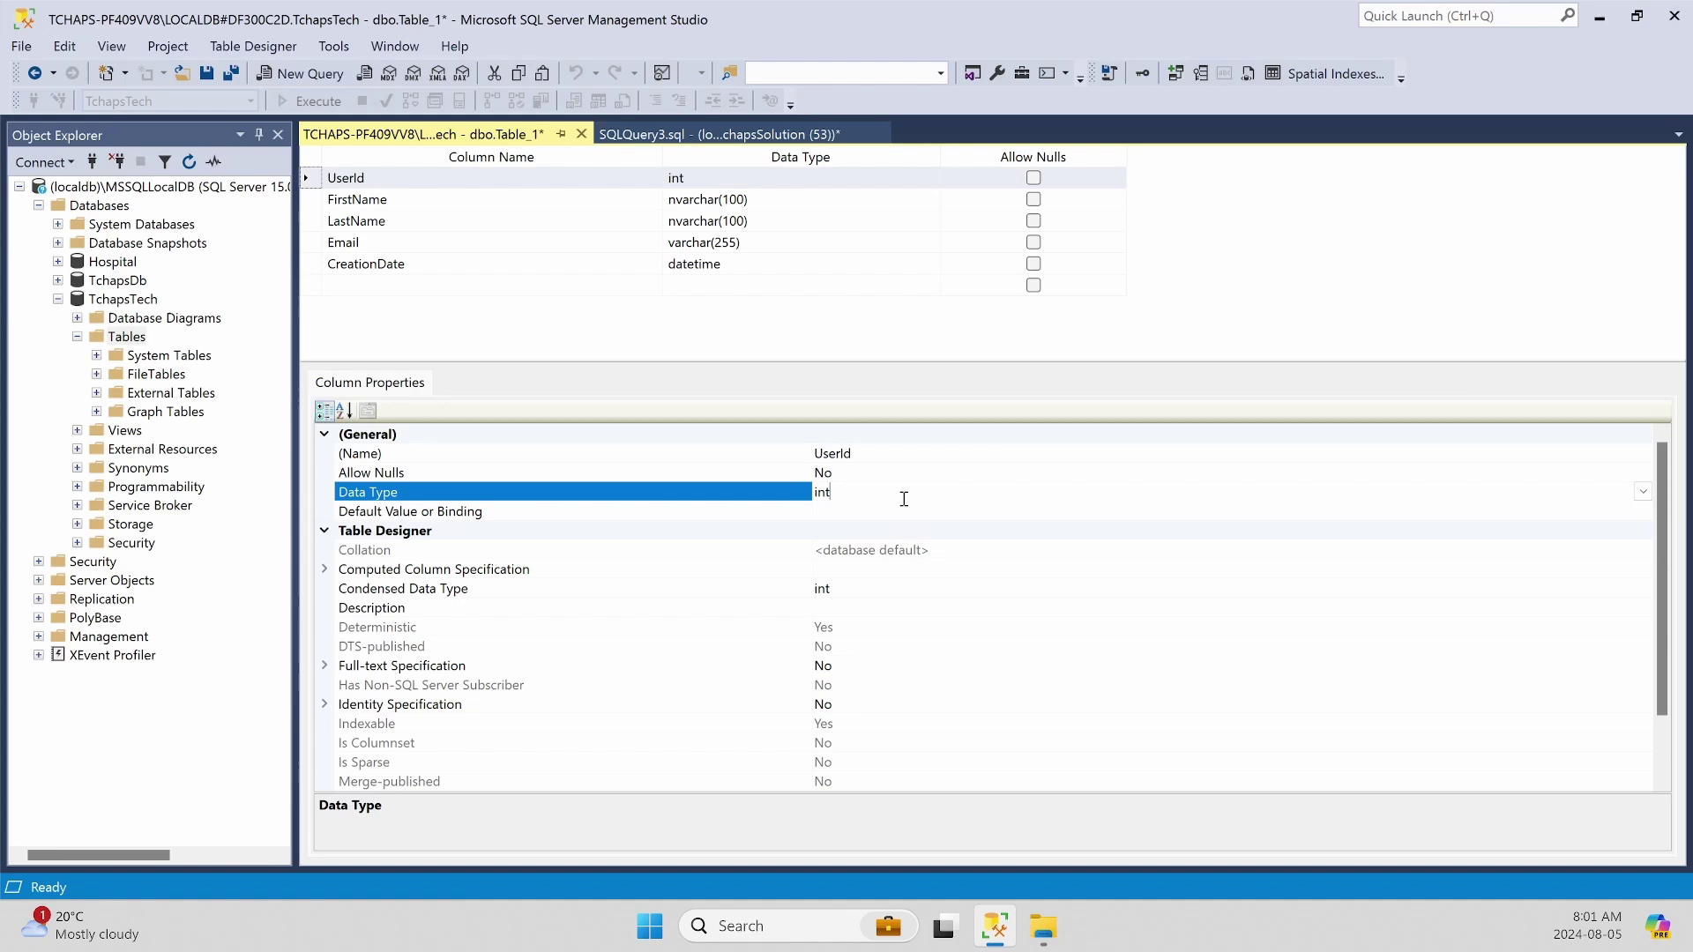
pyautogui.click(848, 513)
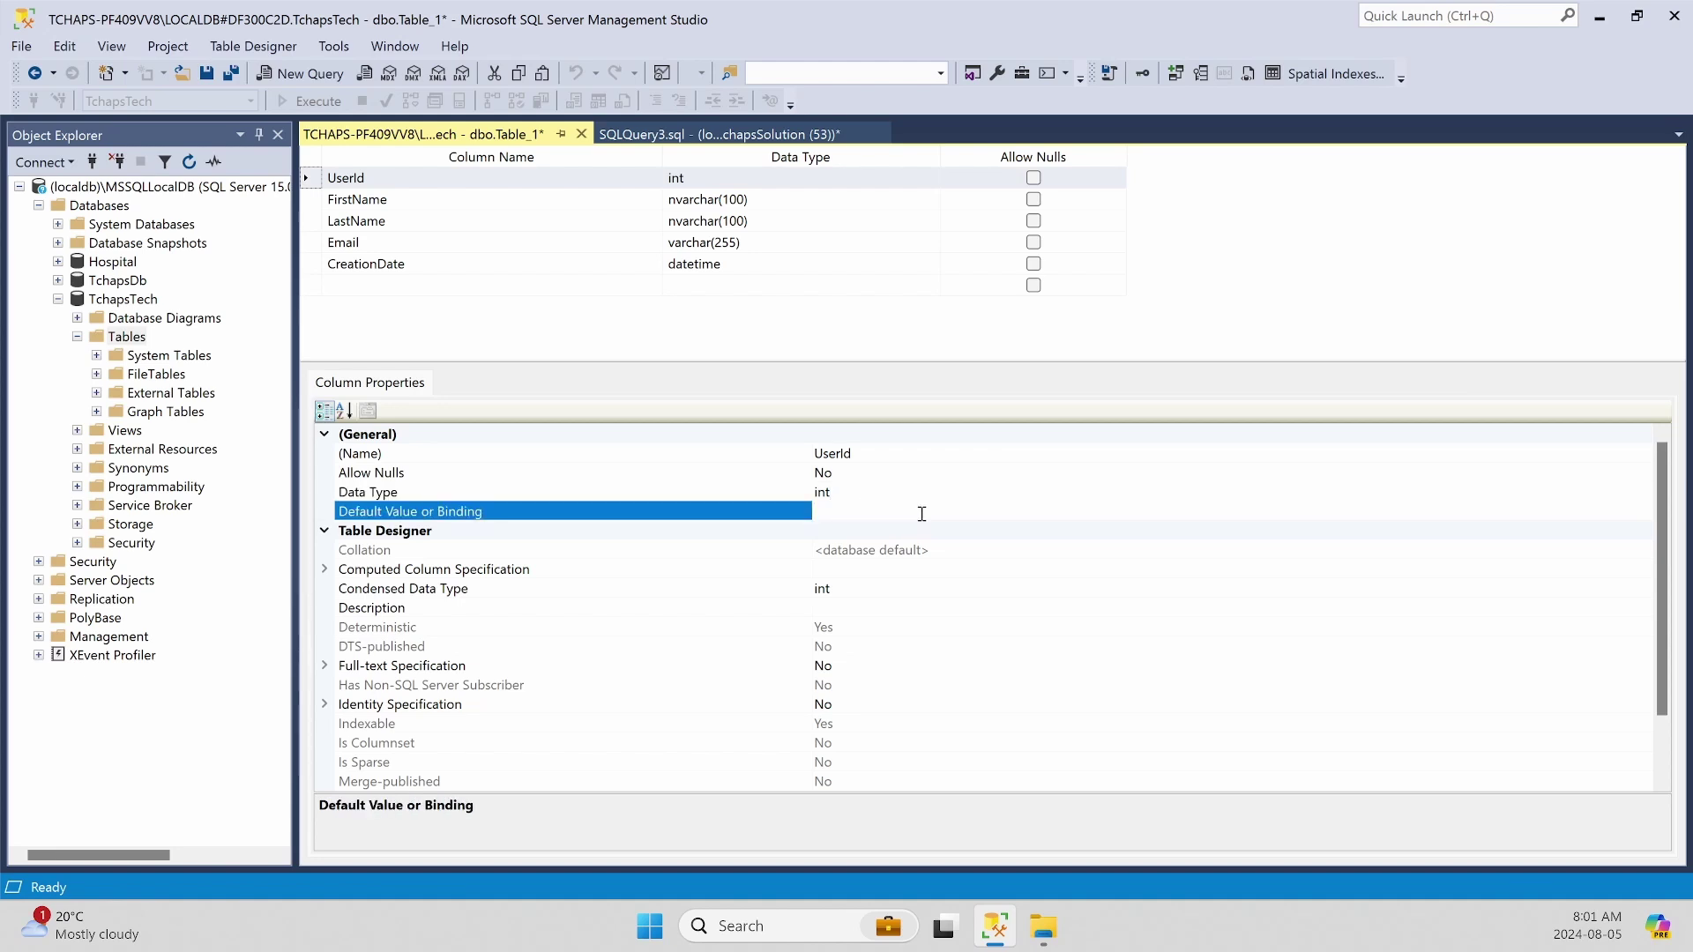
pyautogui.click(975, 554)
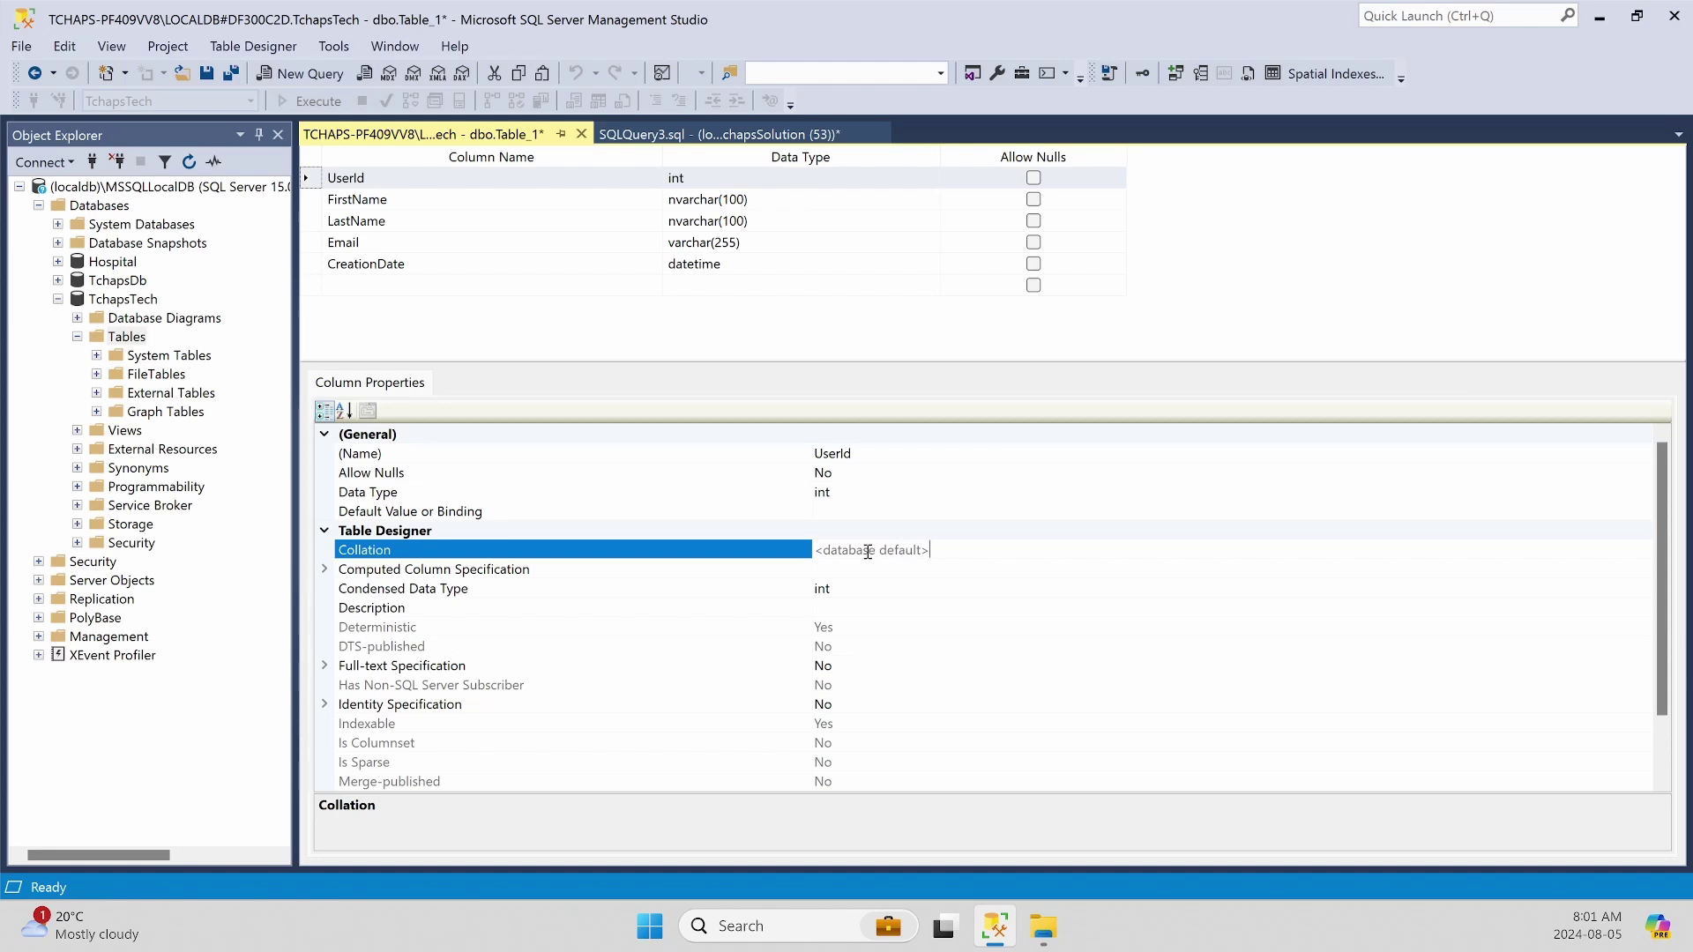
pyautogui.click(324, 571)
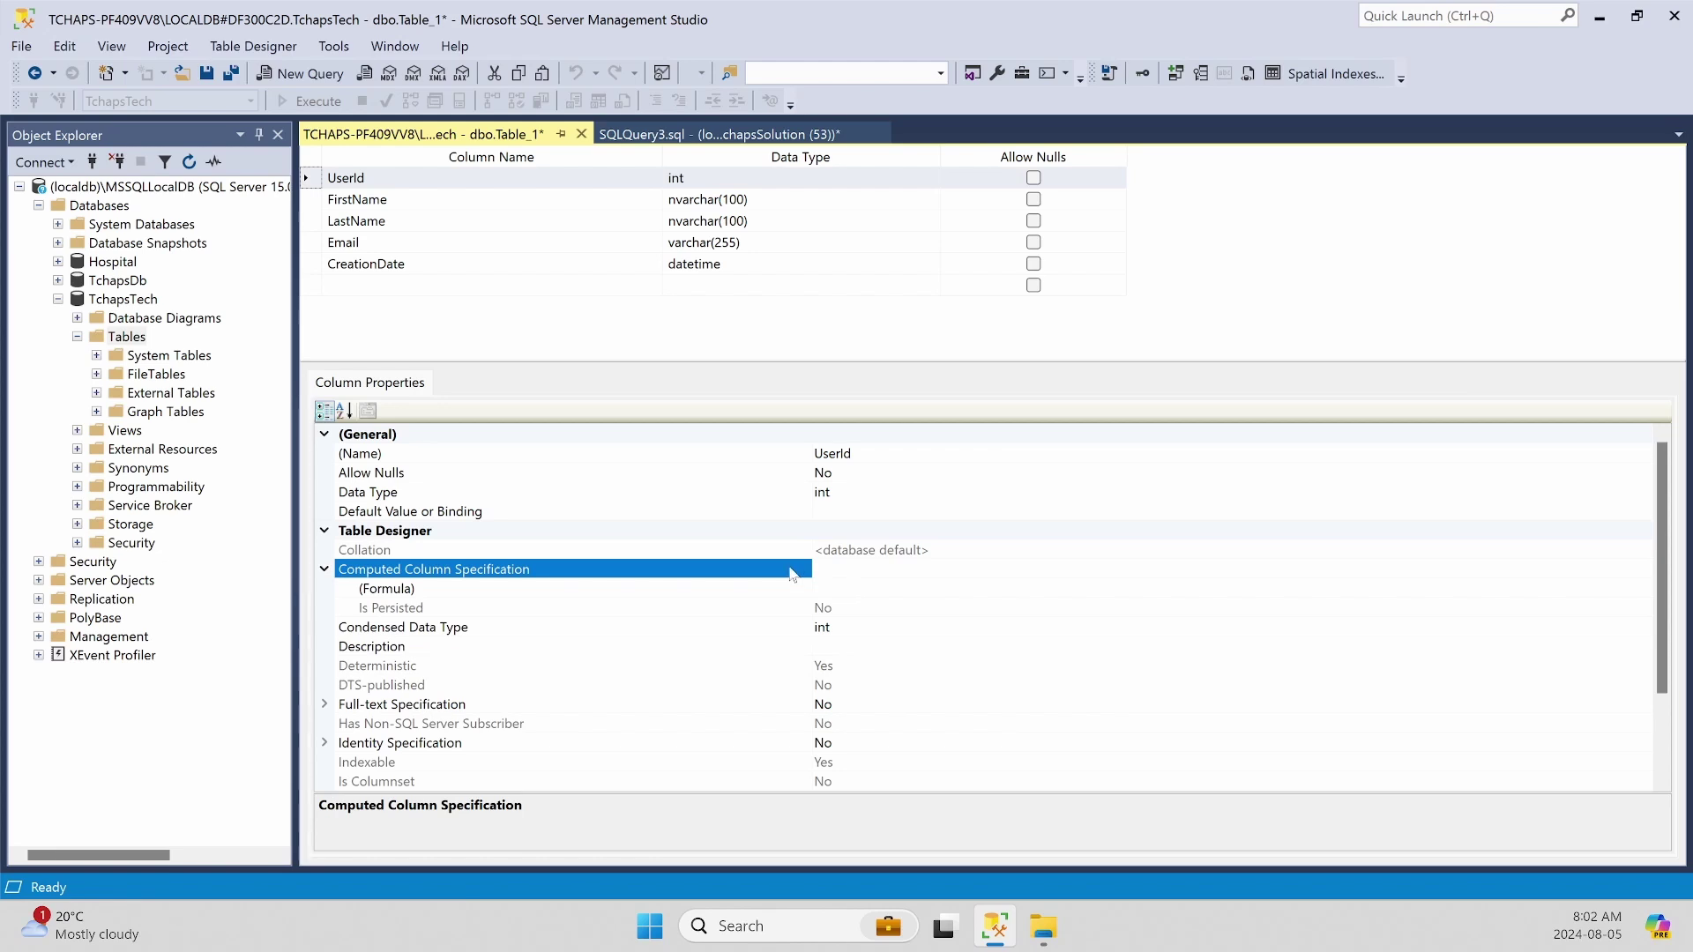
# - Make UserId an identity column by setting Is Identity to Yes in its identity specification
pyautogui.scroll(-1, 606, 627)
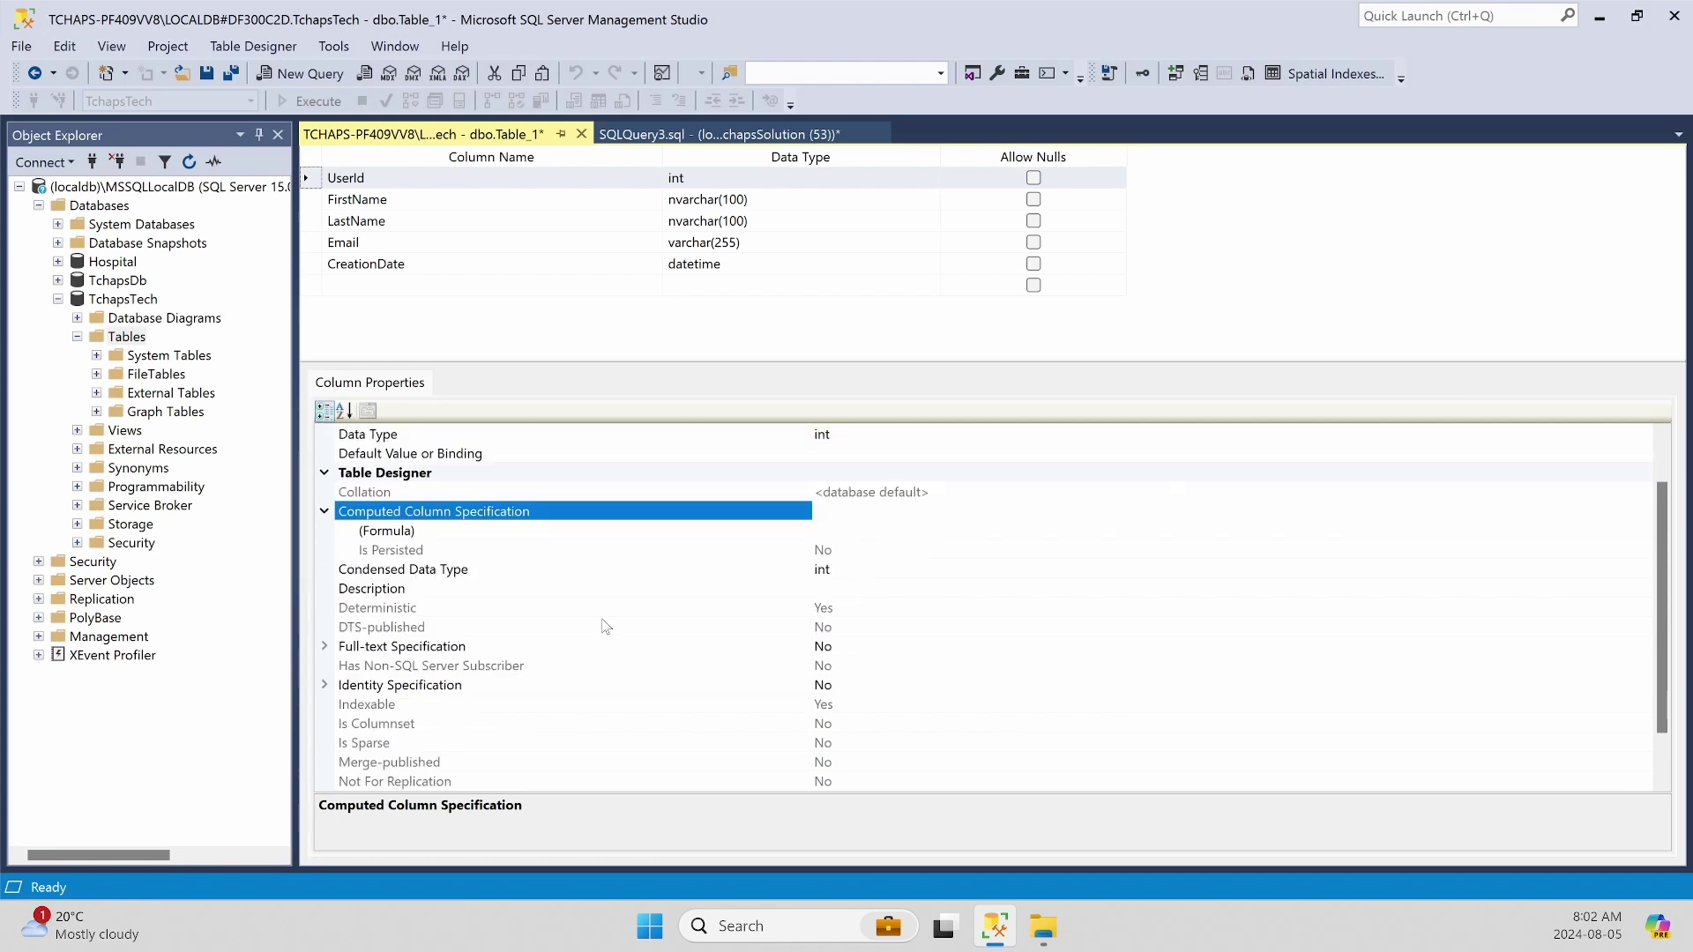
pyautogui.scroll(-1, 606, 627)
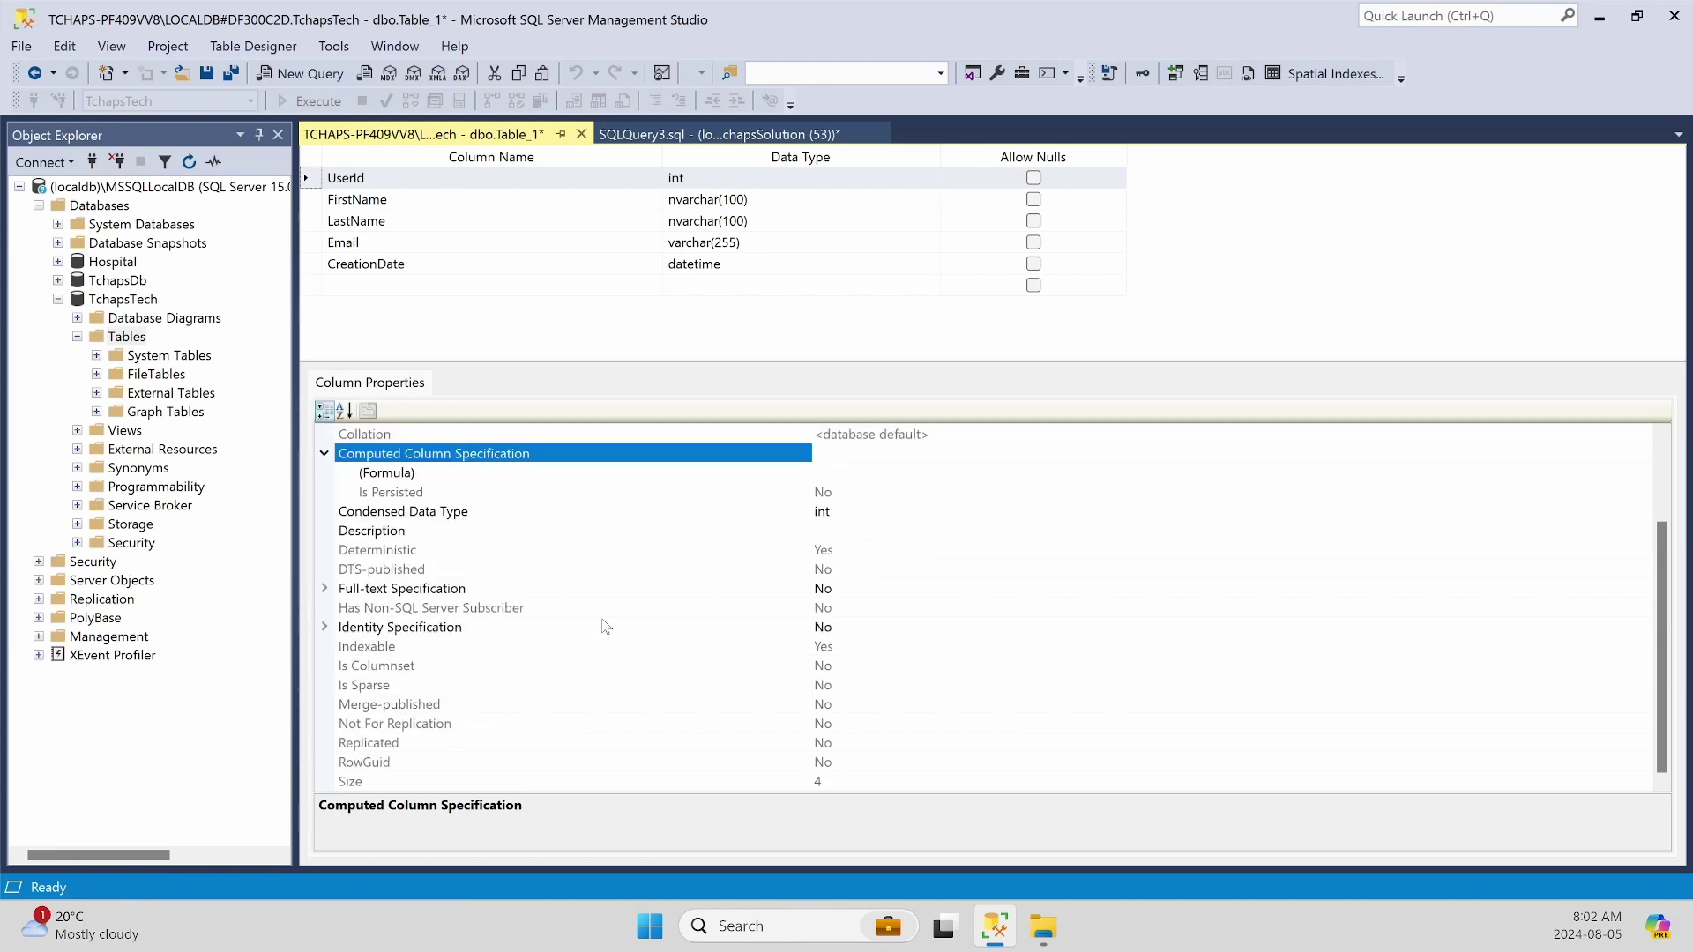
pyautogui.click(325, 627)
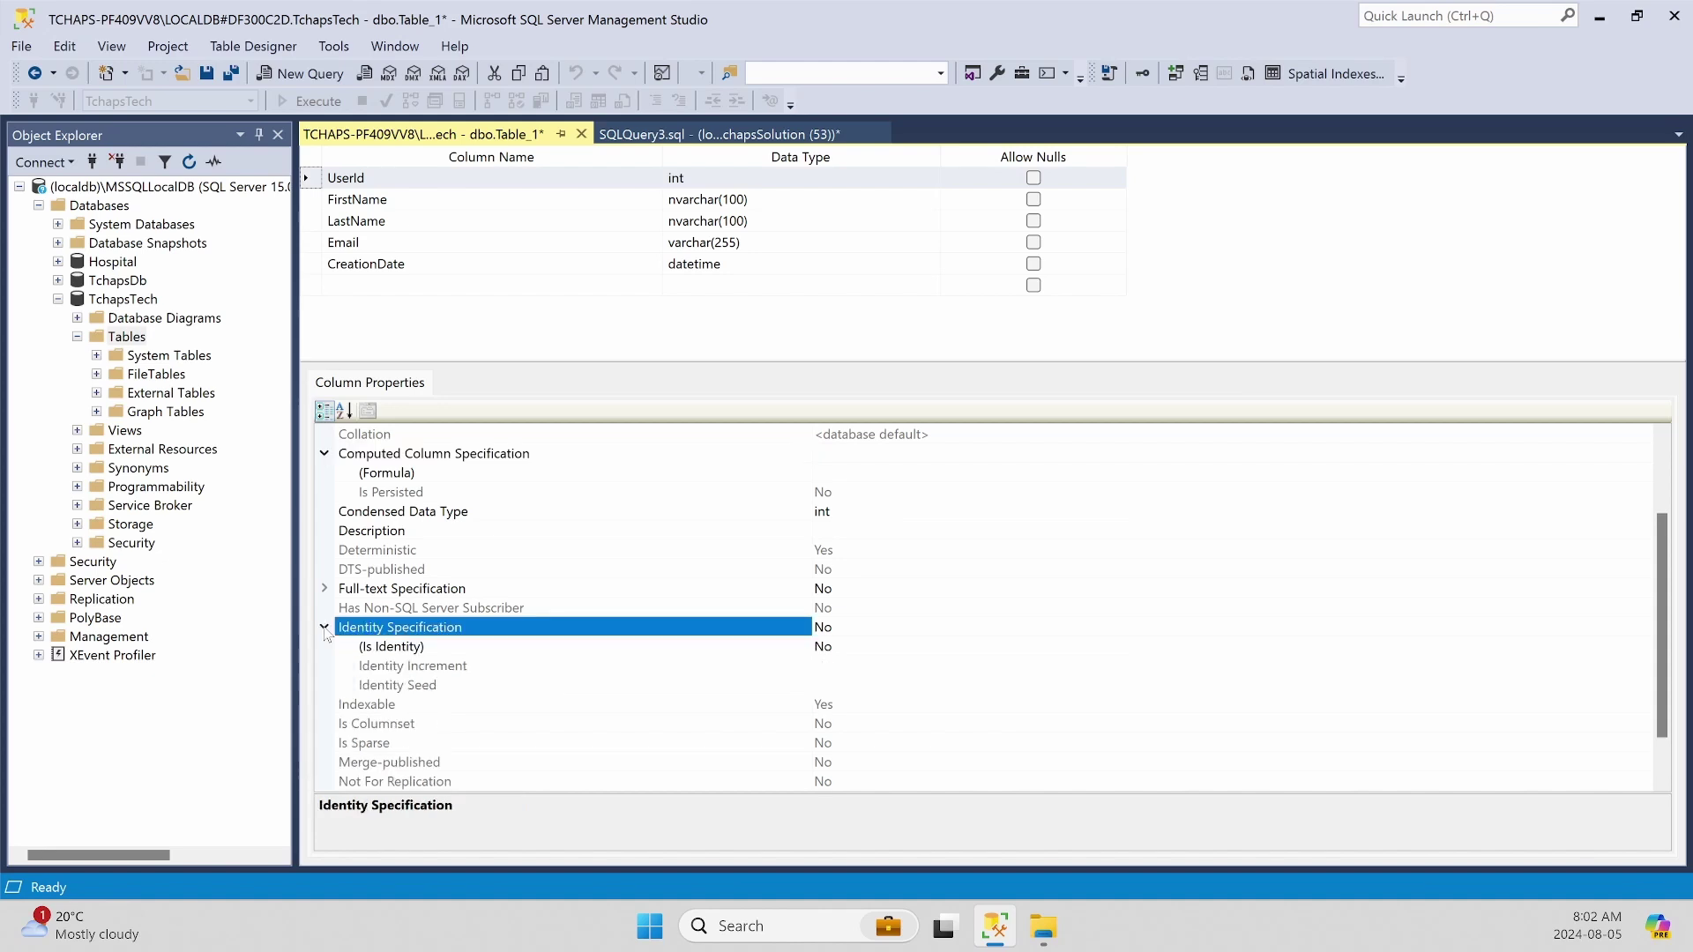
pyautogui.doubleClick(852, 629)
pyautogui.doubleClick(855, 648)
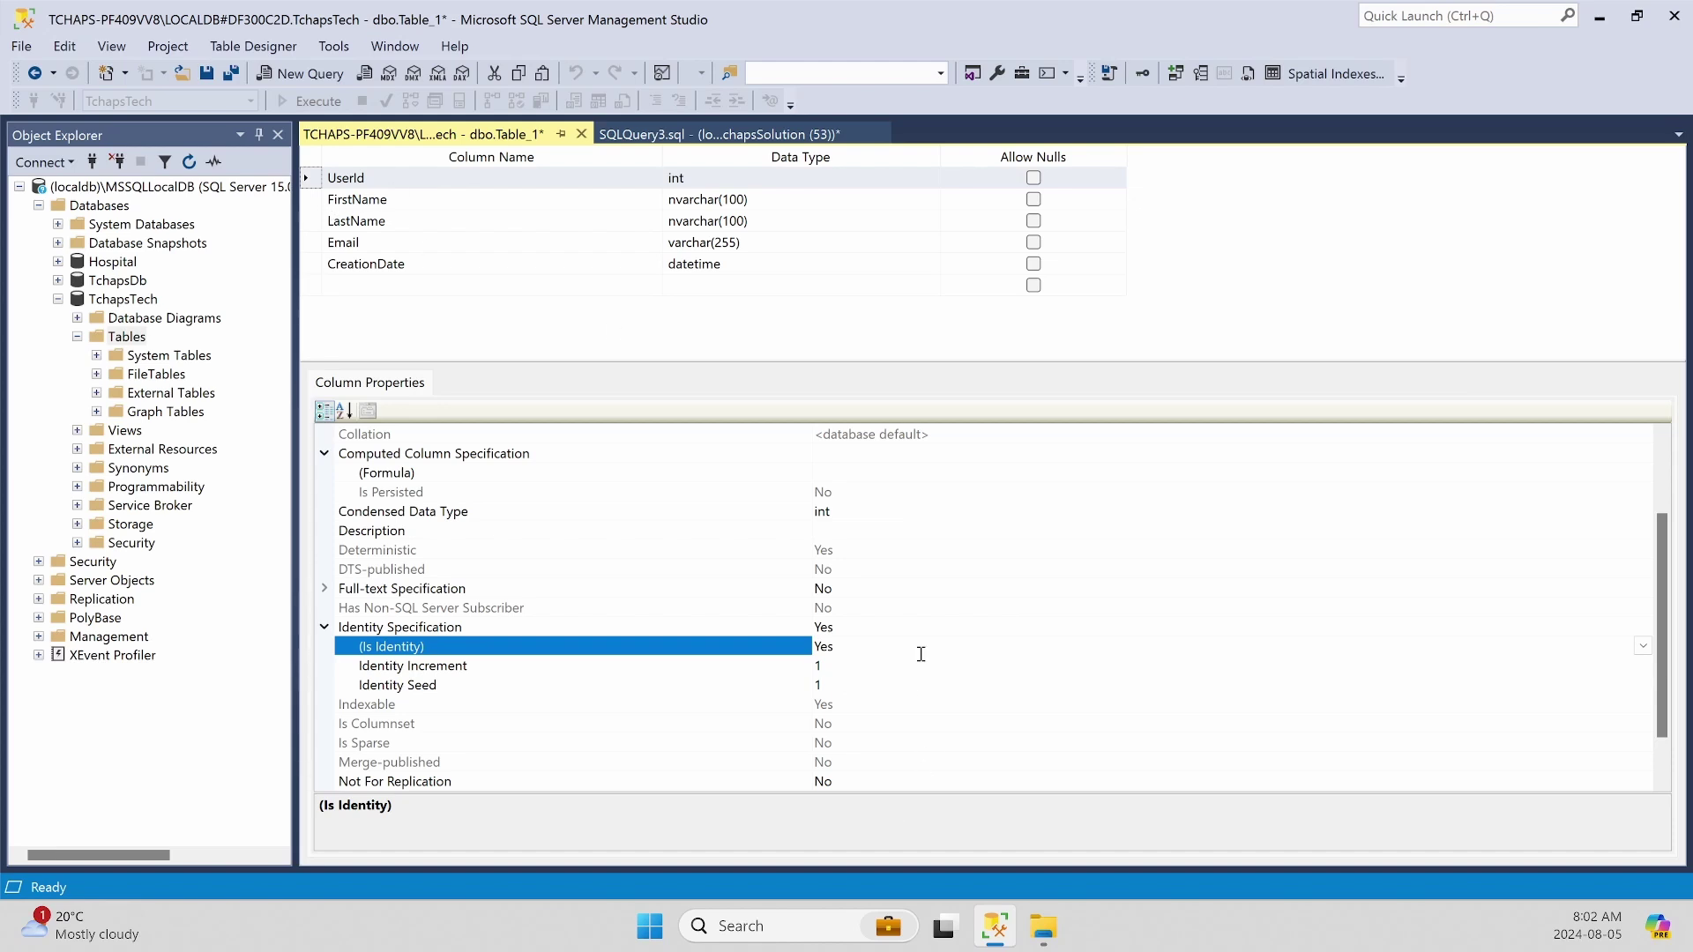
# - Set UserId as the table's primary key and review its identity increment setting
pyautogui.scroll(-1, 921, 654)
pyautogui.scroll(3, 923, 662)
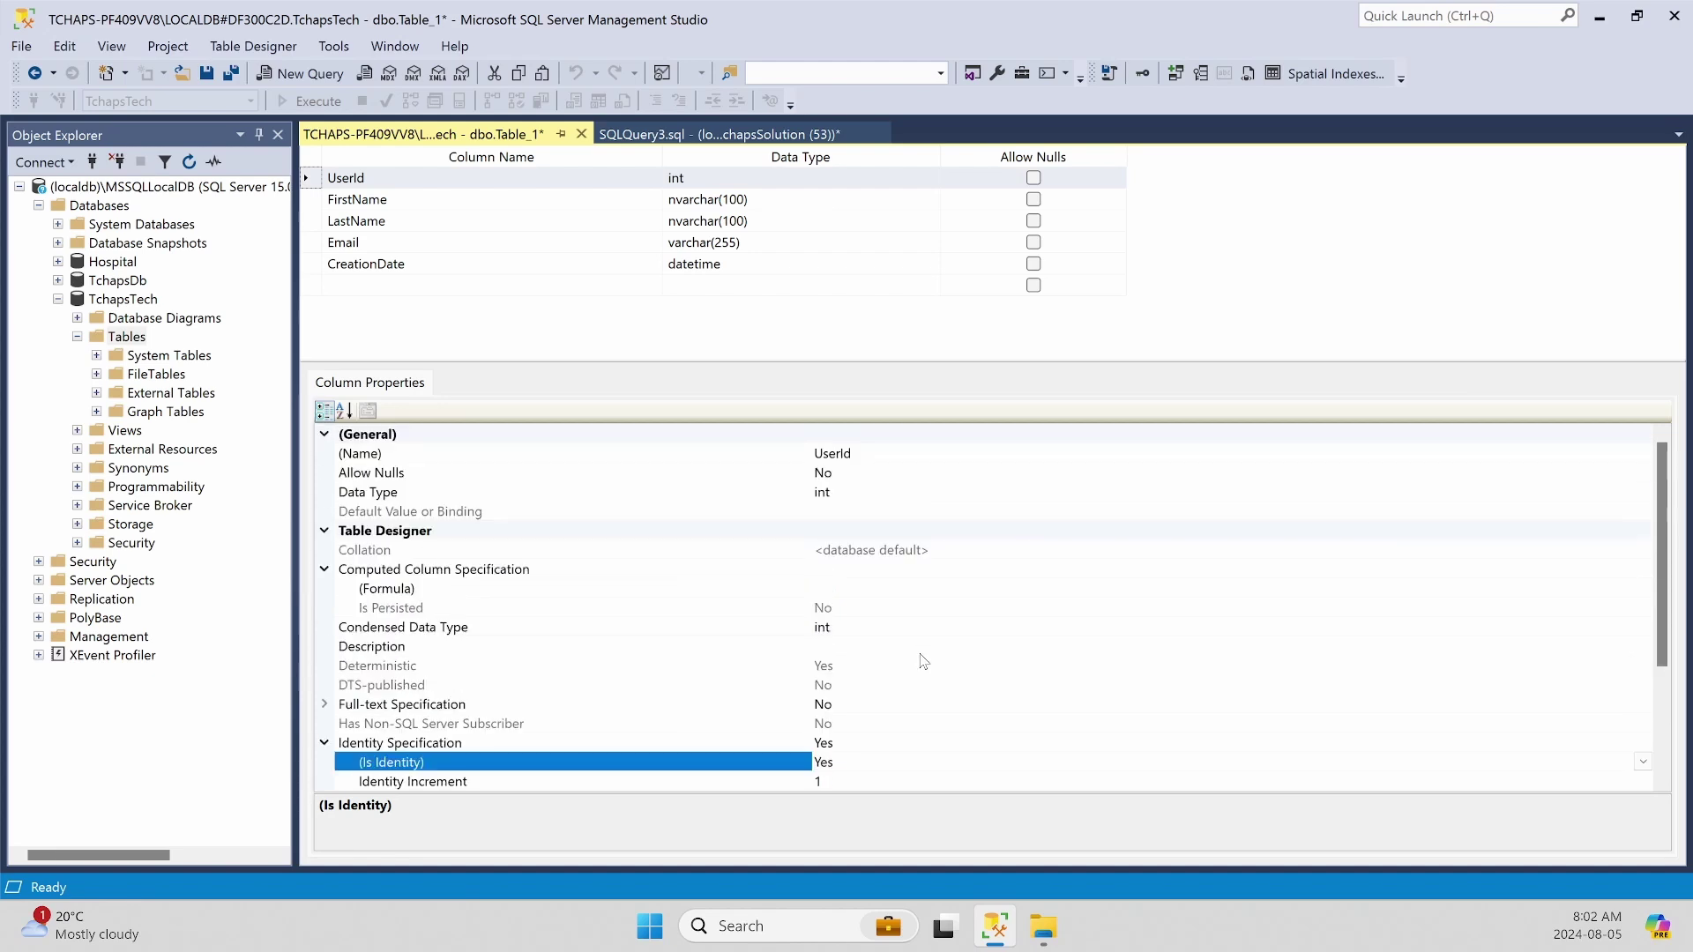
pyautogui.rightClick(310, 184)
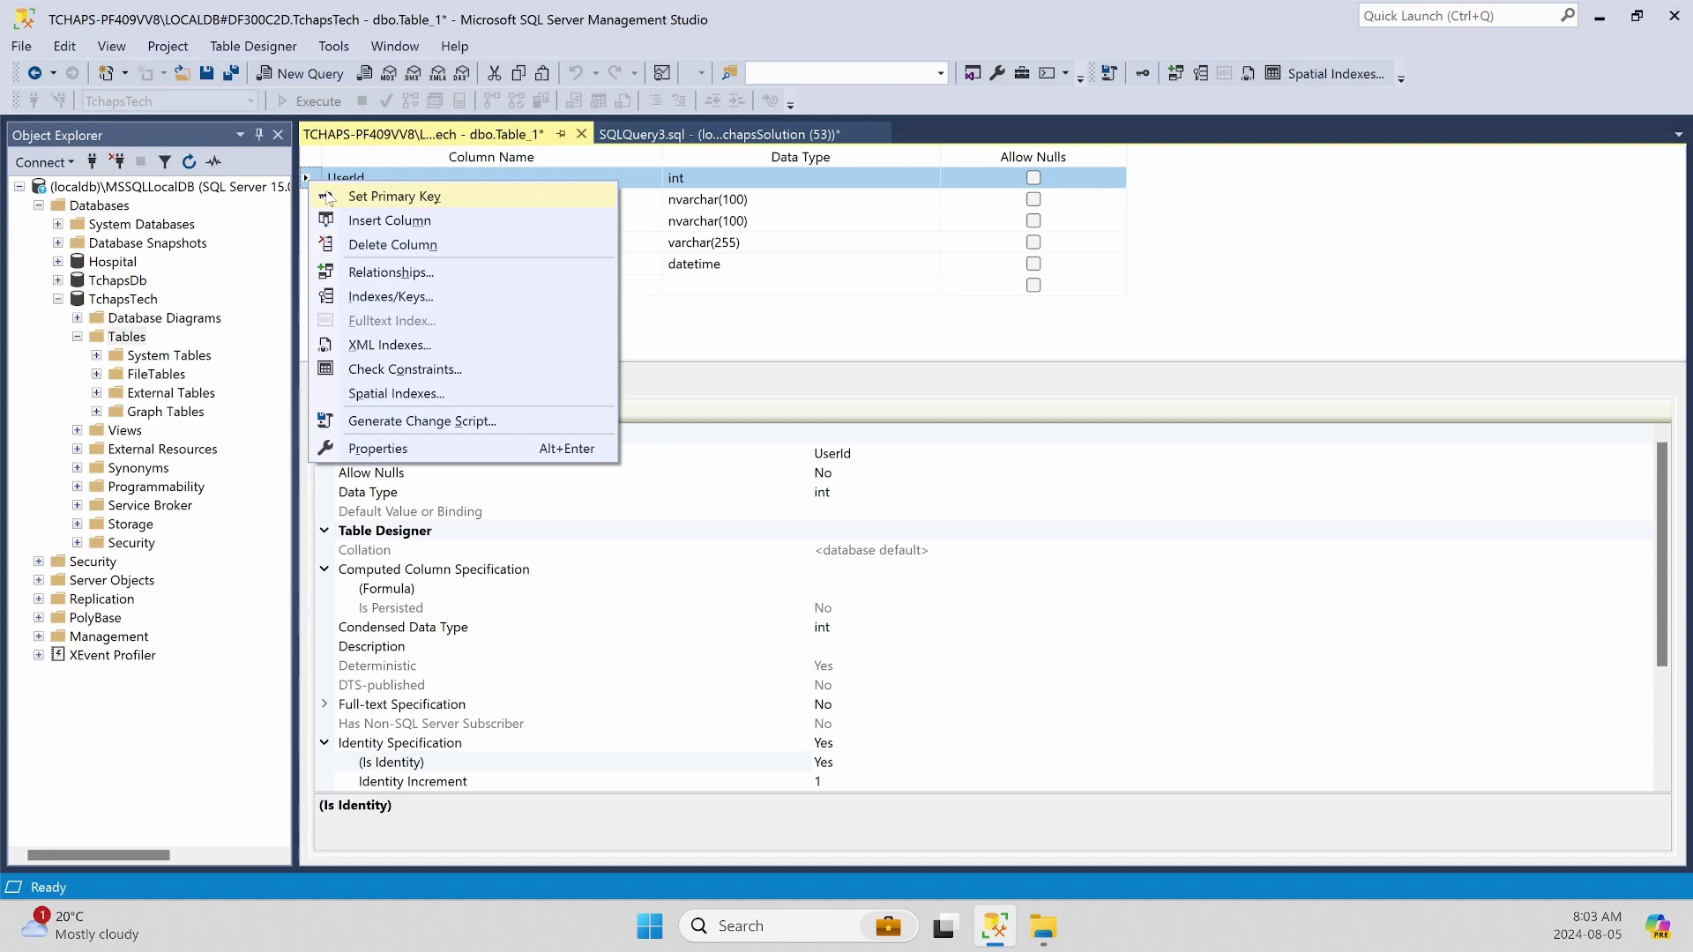
pyautogui.click(393, 196)
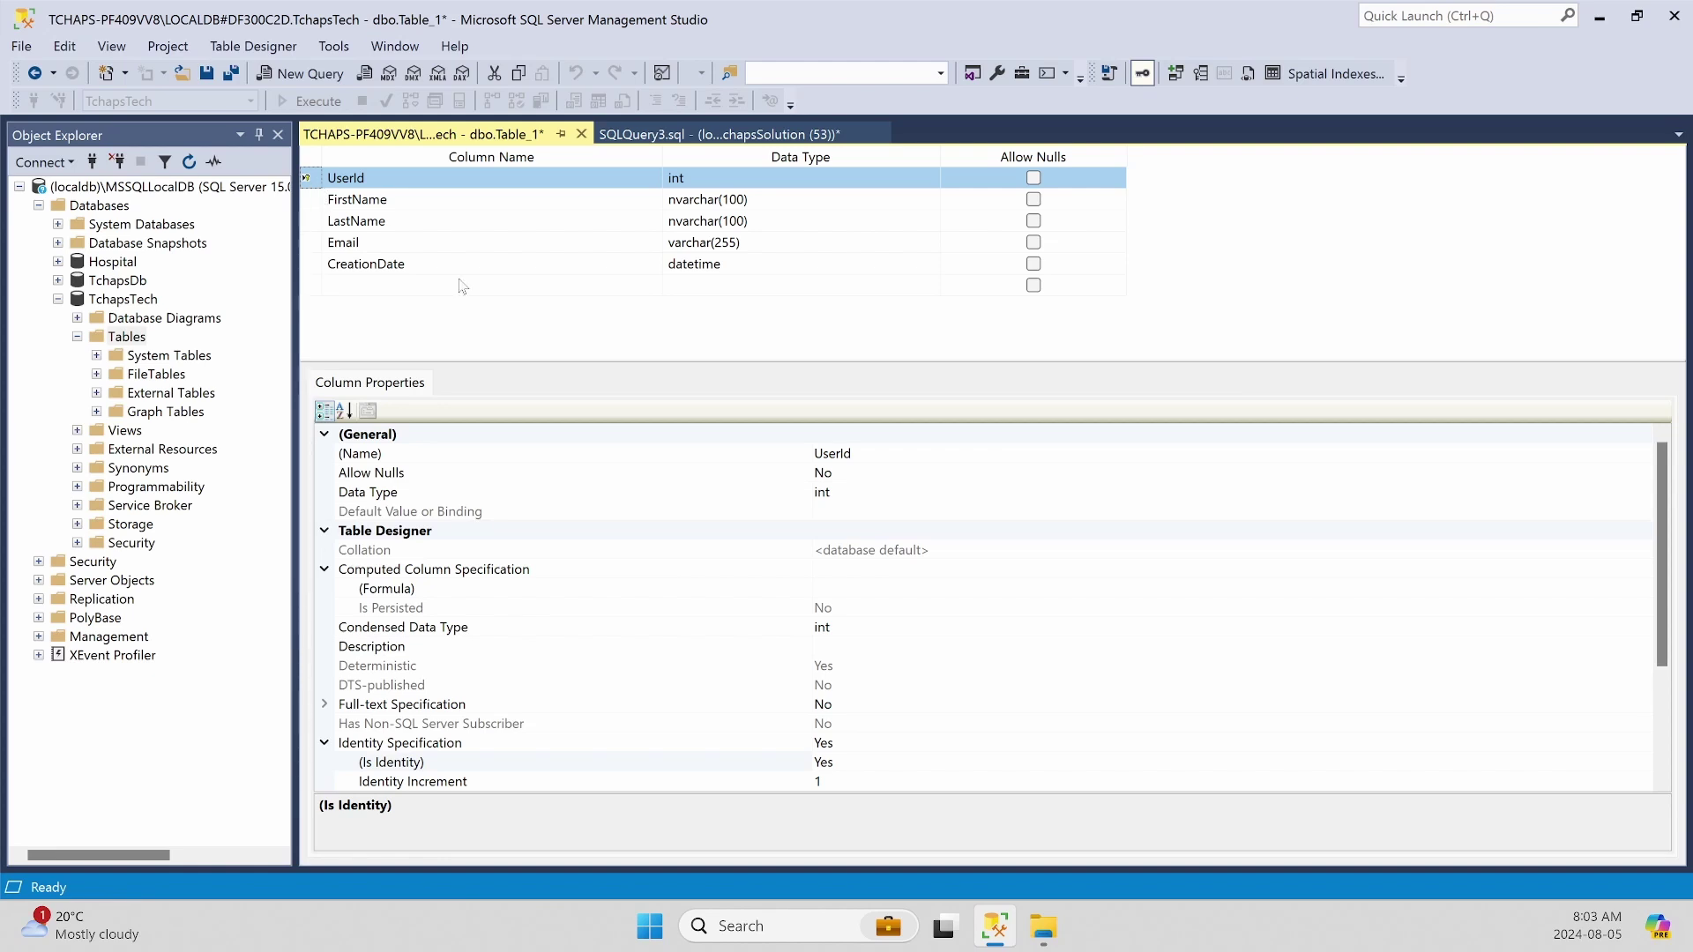
pyautogui.scroll(-2, 906, 735)
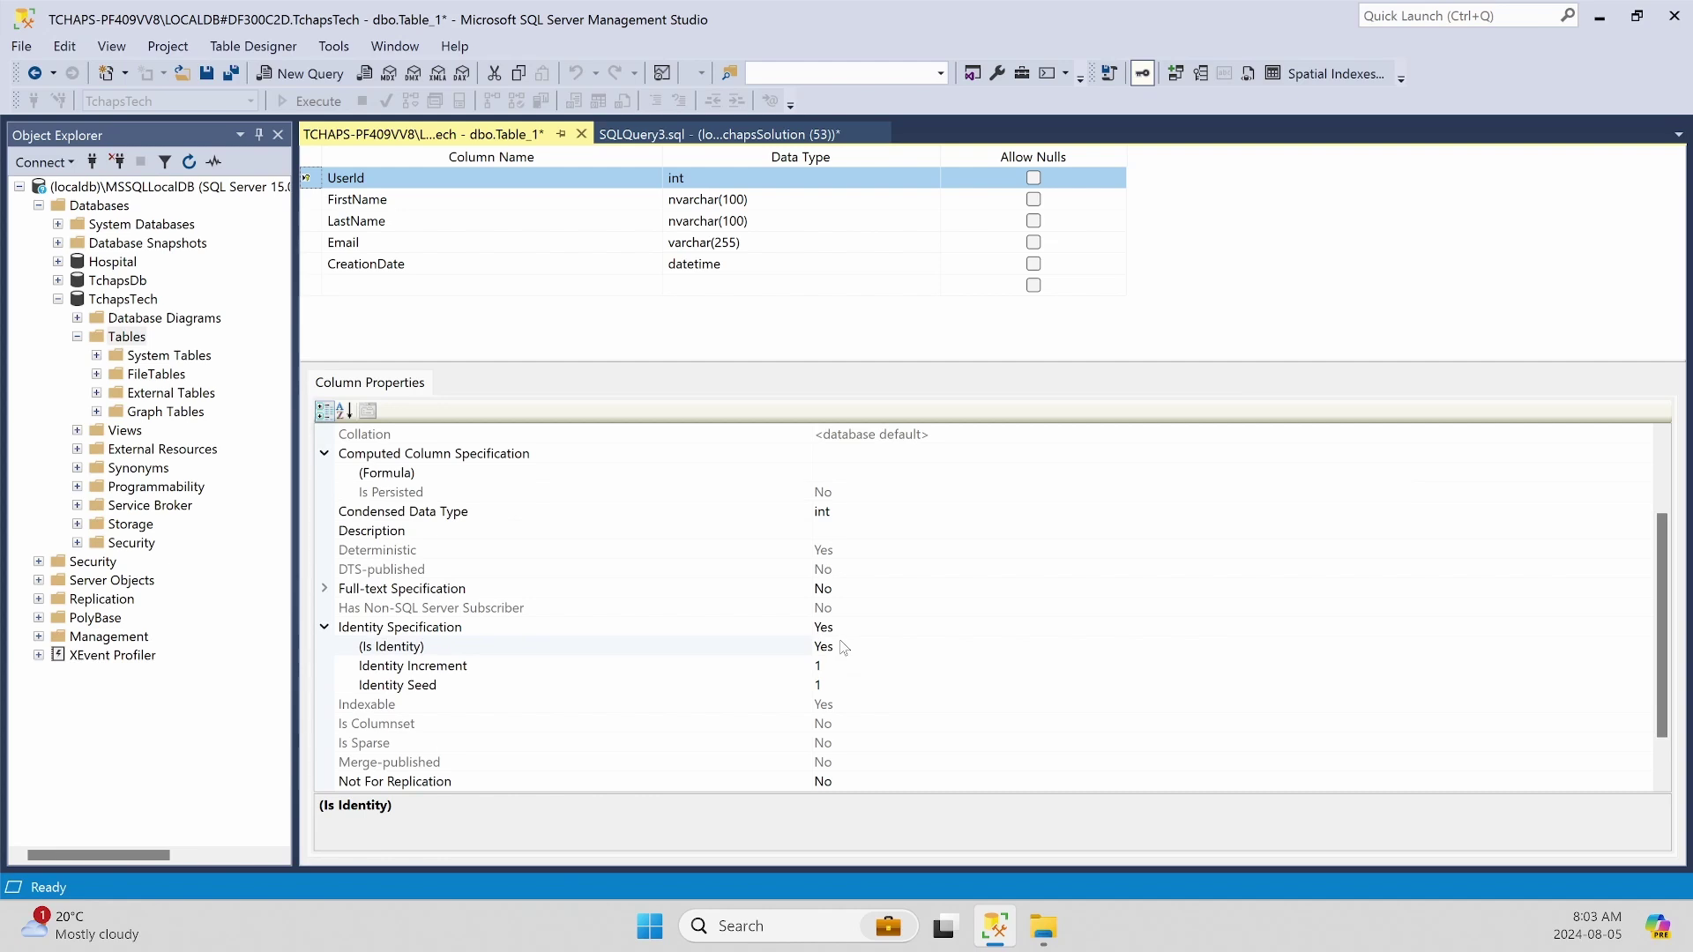
pyautogui.click(842, 650)
pyautogui.click(845, 675)
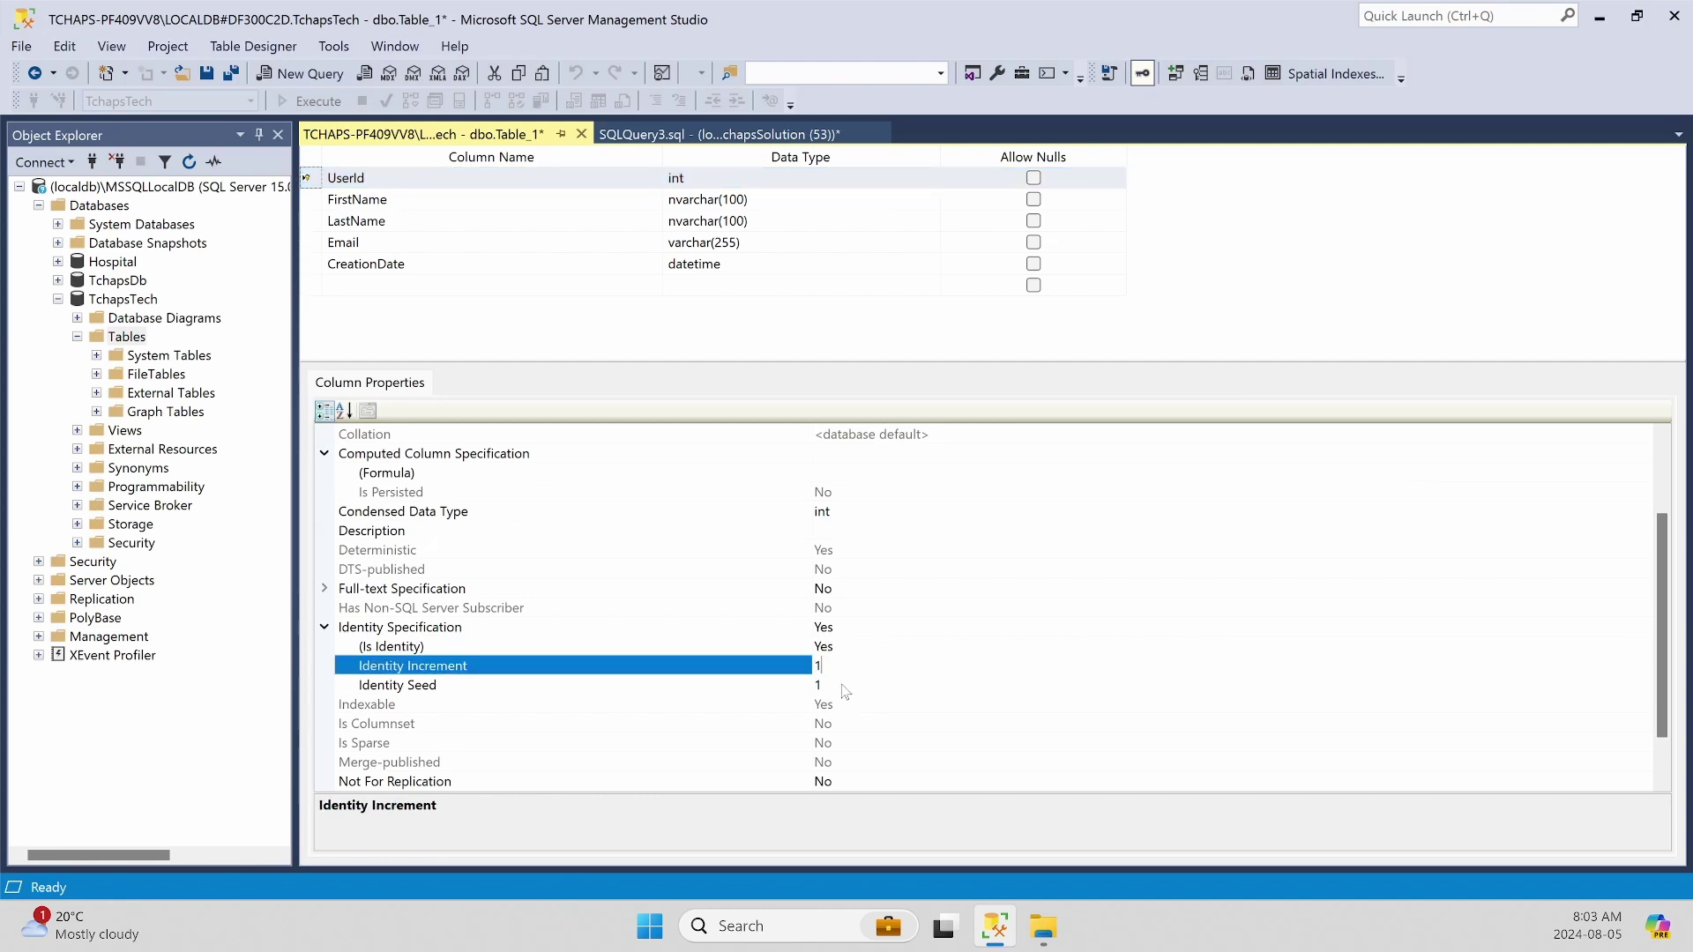
# - Examine the FirstName column's properties, including nulls, data type, length, default value, the available collation options and condensed data type
pyautogui.click(318, 199)
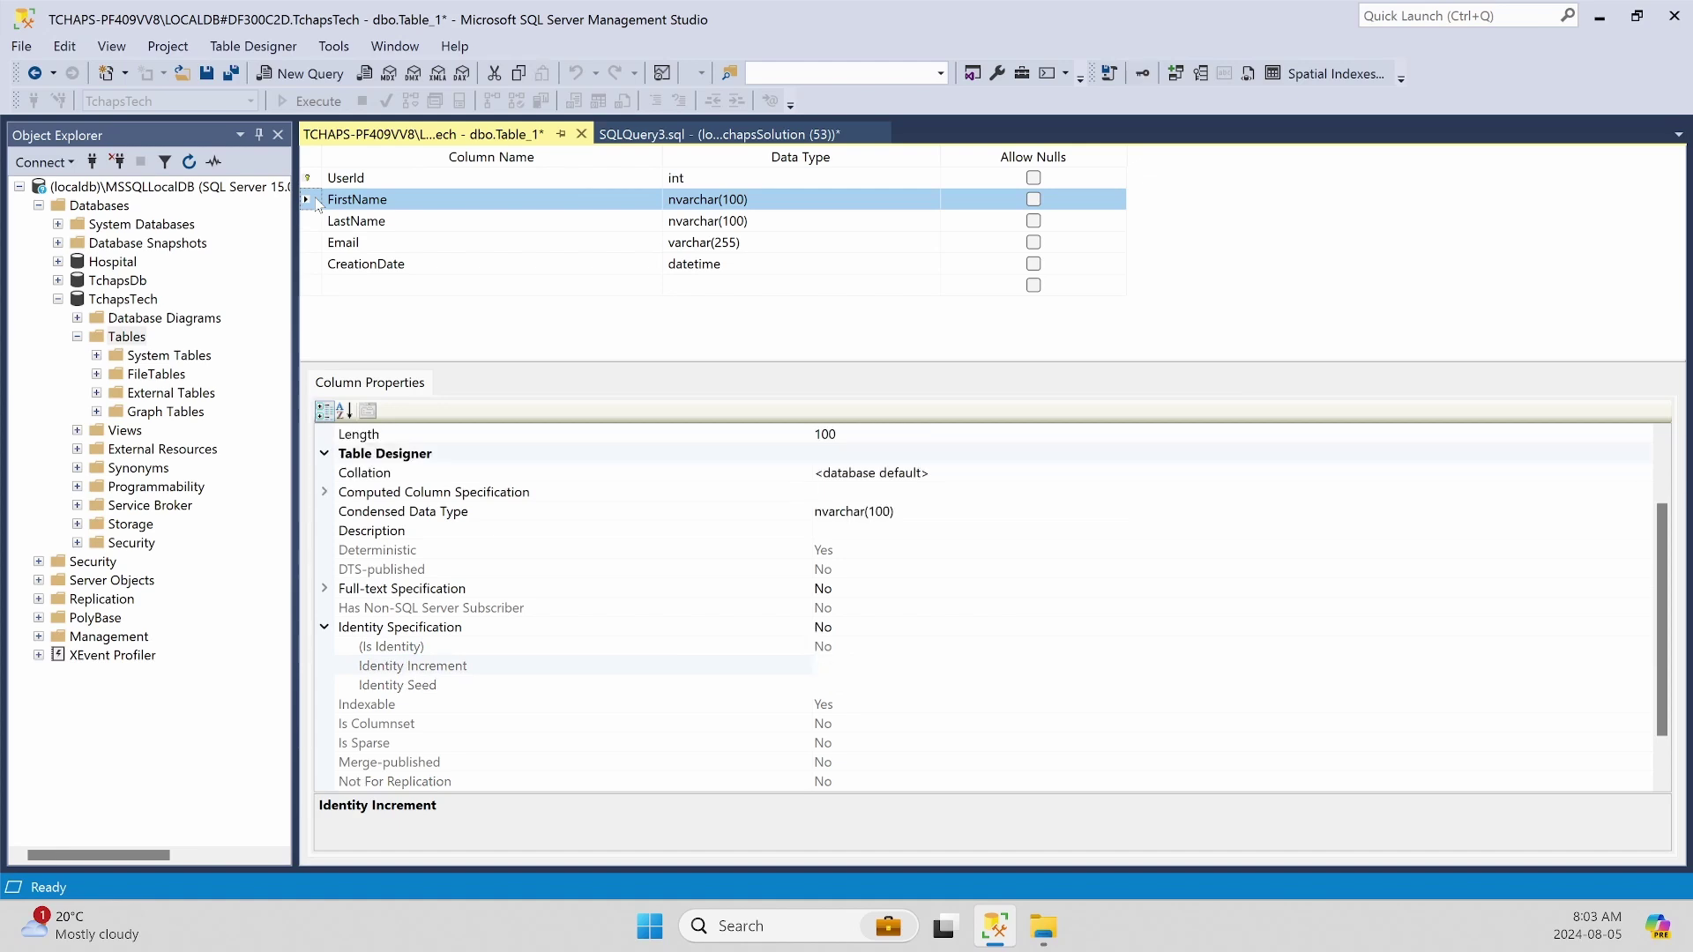
pyautogui.scroll(2, 993, 549)
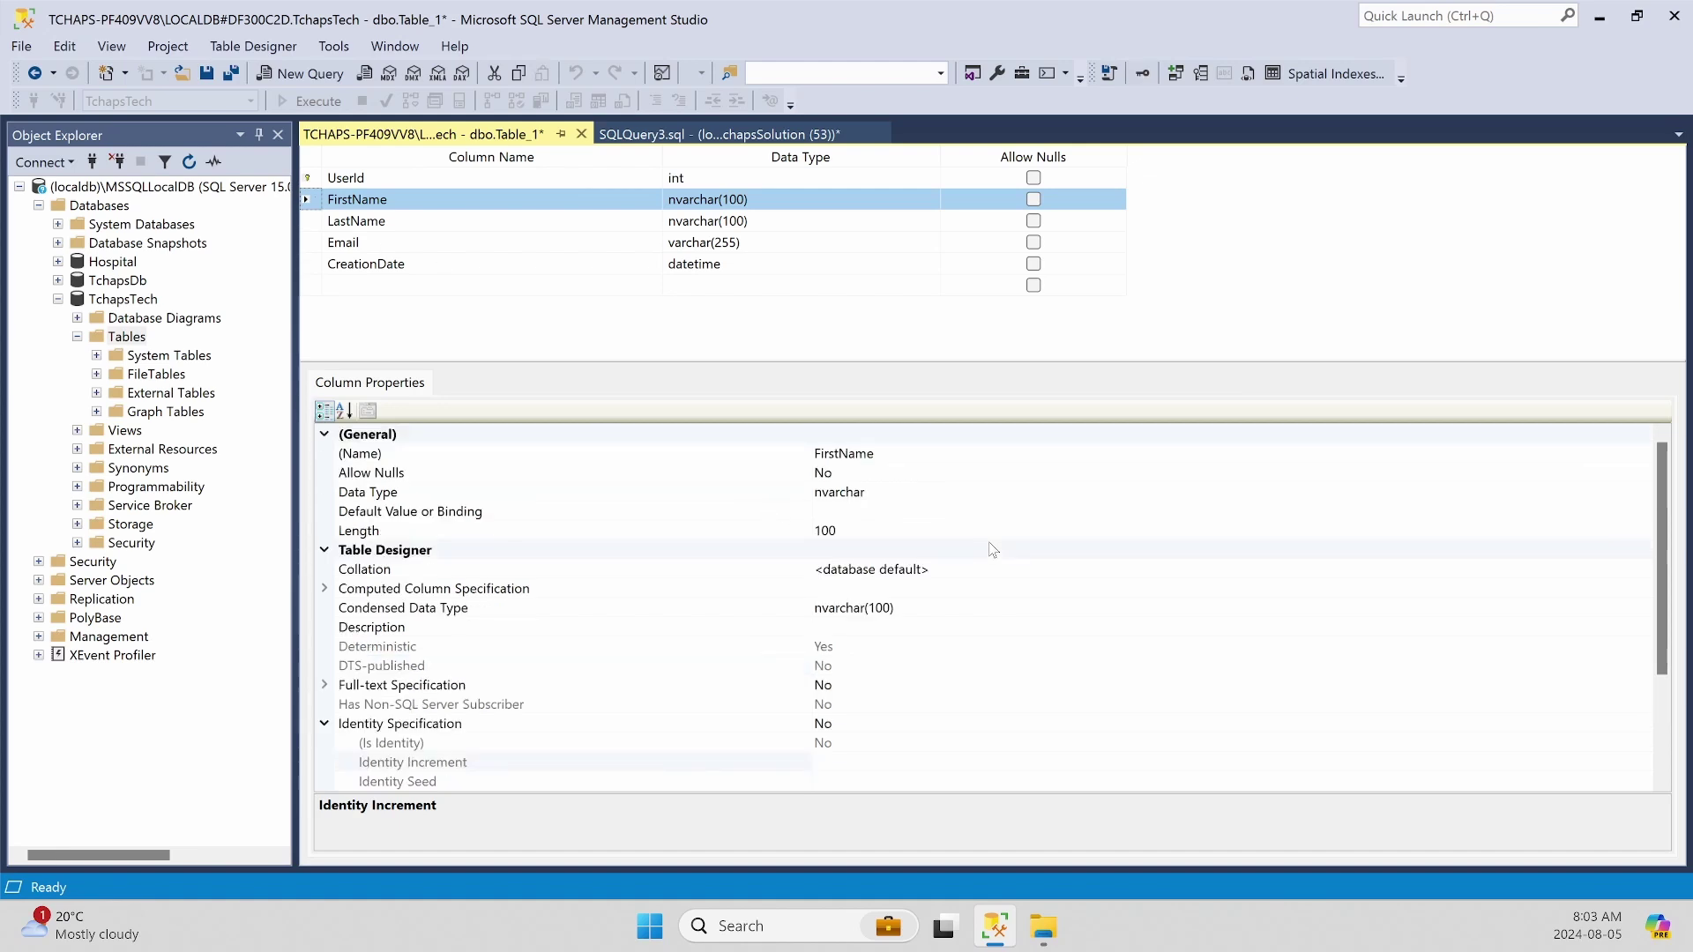
pyautogui.click(881, 492)
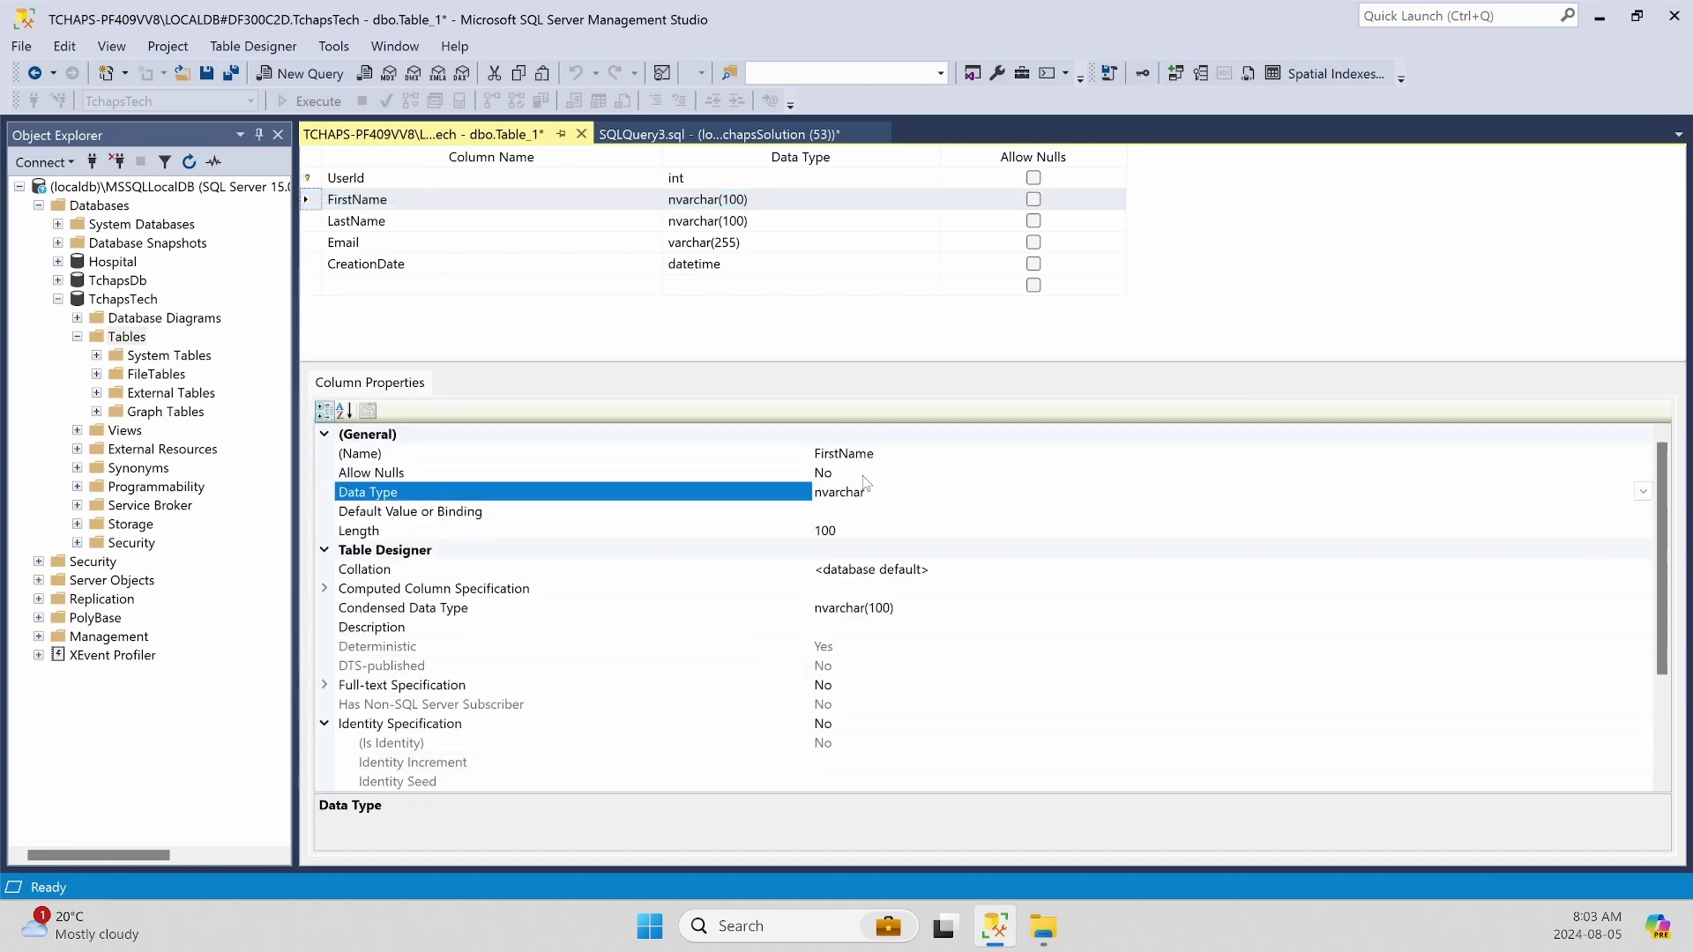
pyautogui.click(873, 473)
pyautogui.click(886, 492)
pyautogui.click(851, 529)
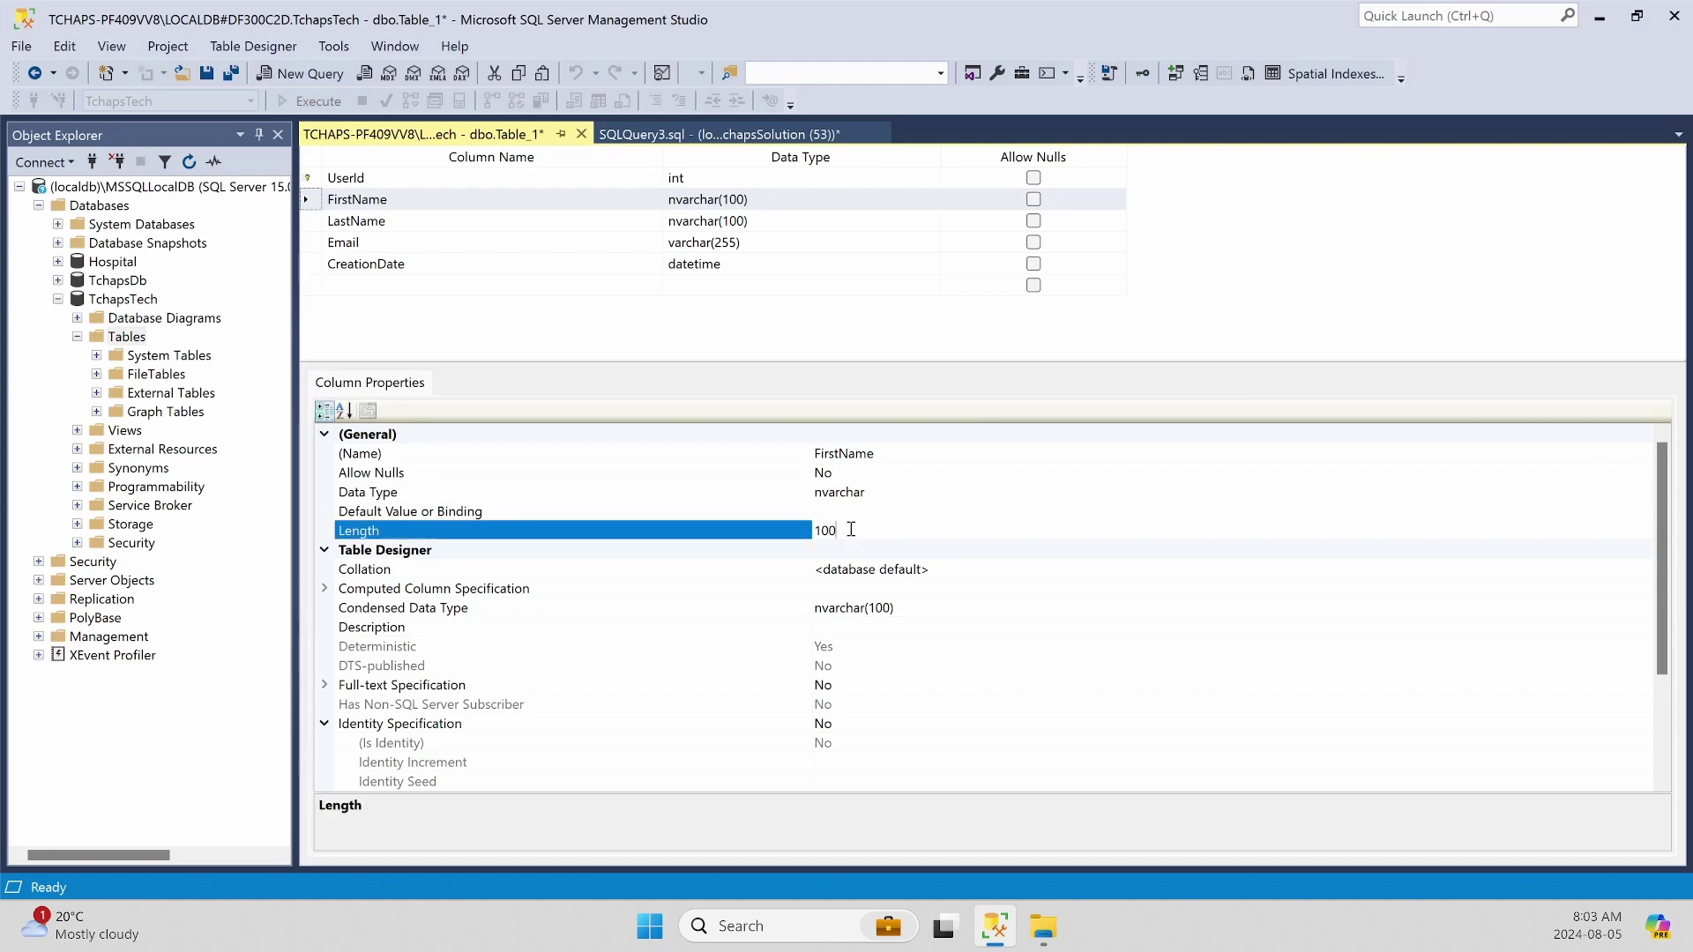
pyautogui.click(848, 511)
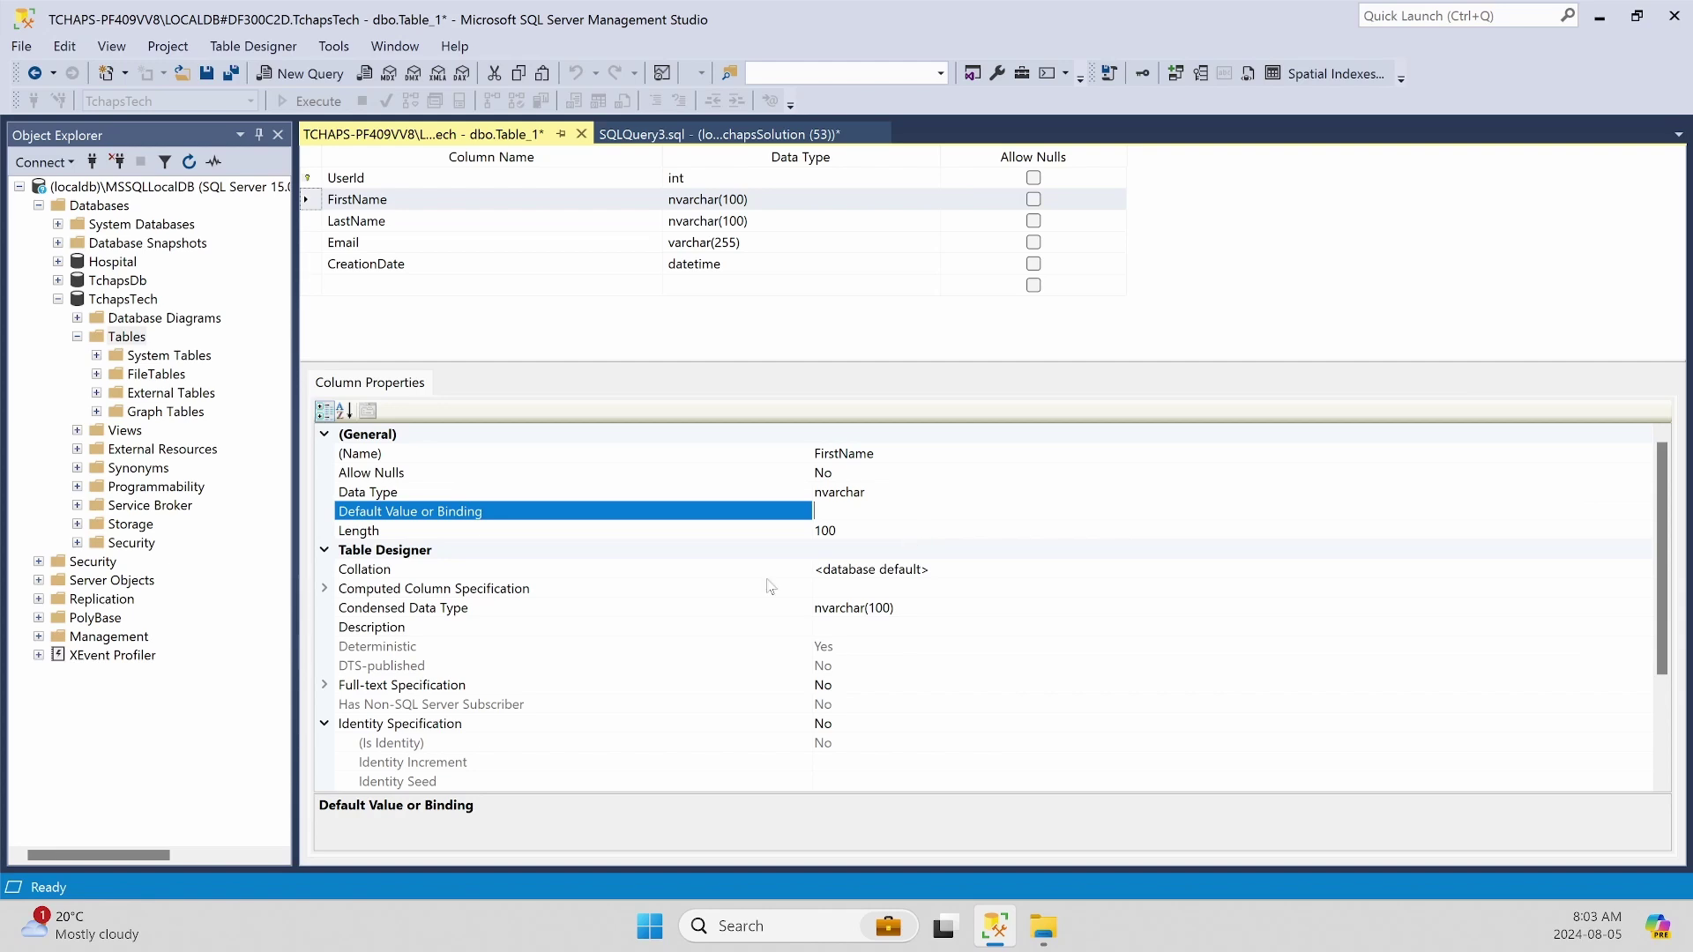
pyautogui.click(913, 570)
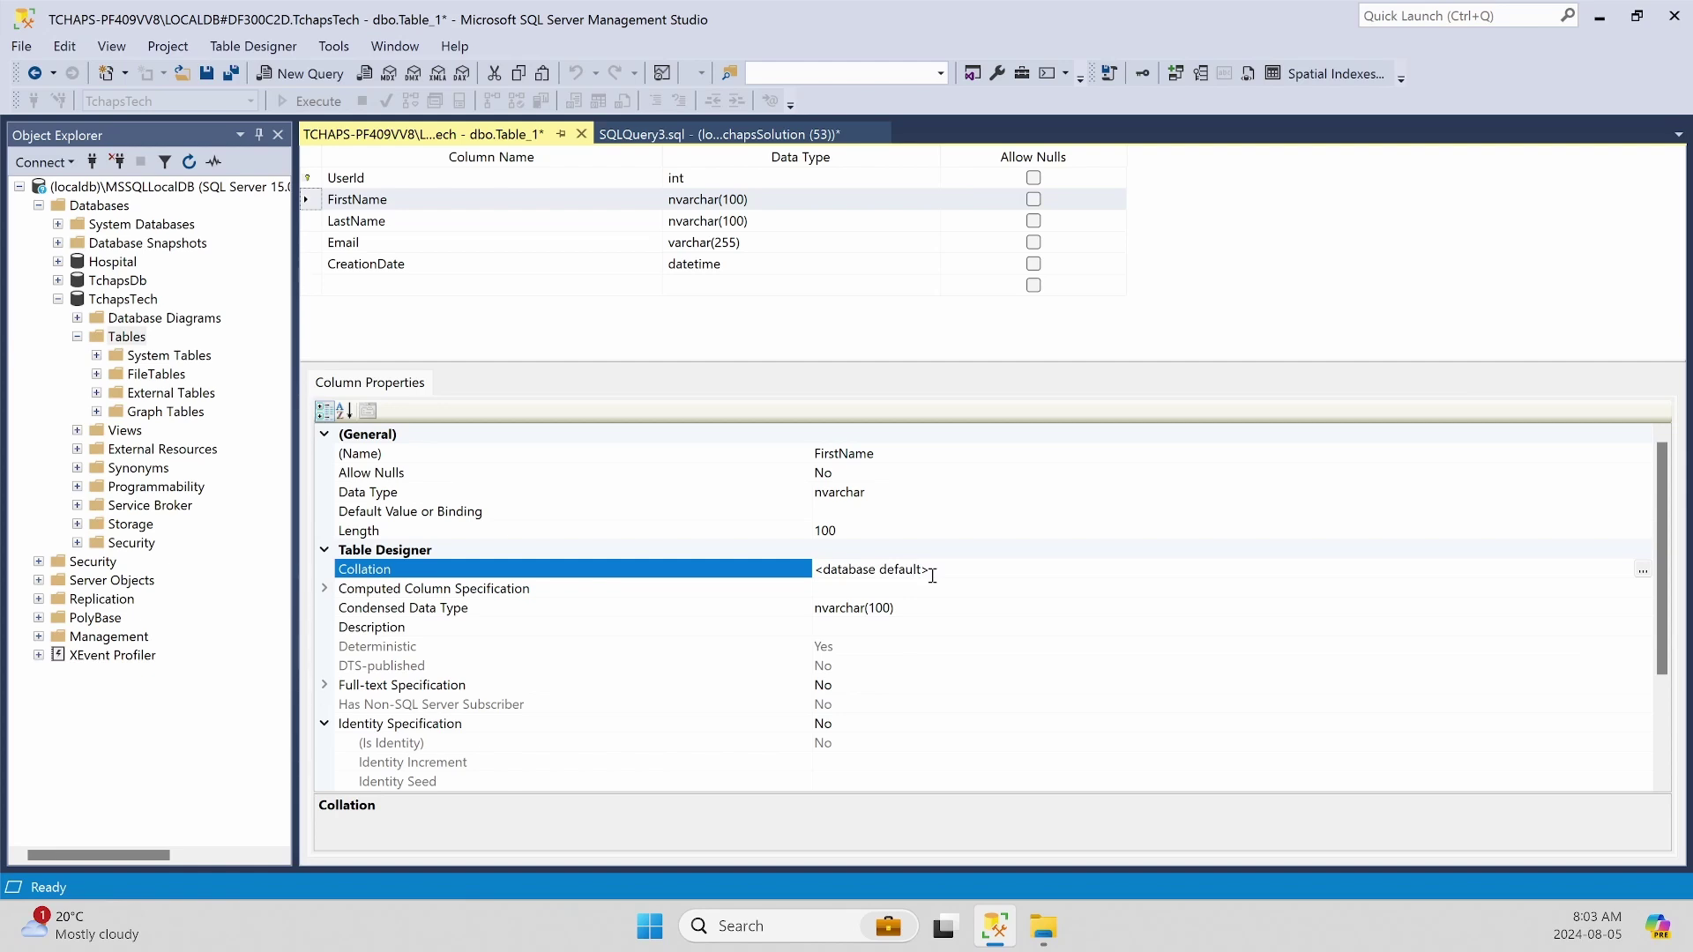
pyautogui.click(1641, 570)
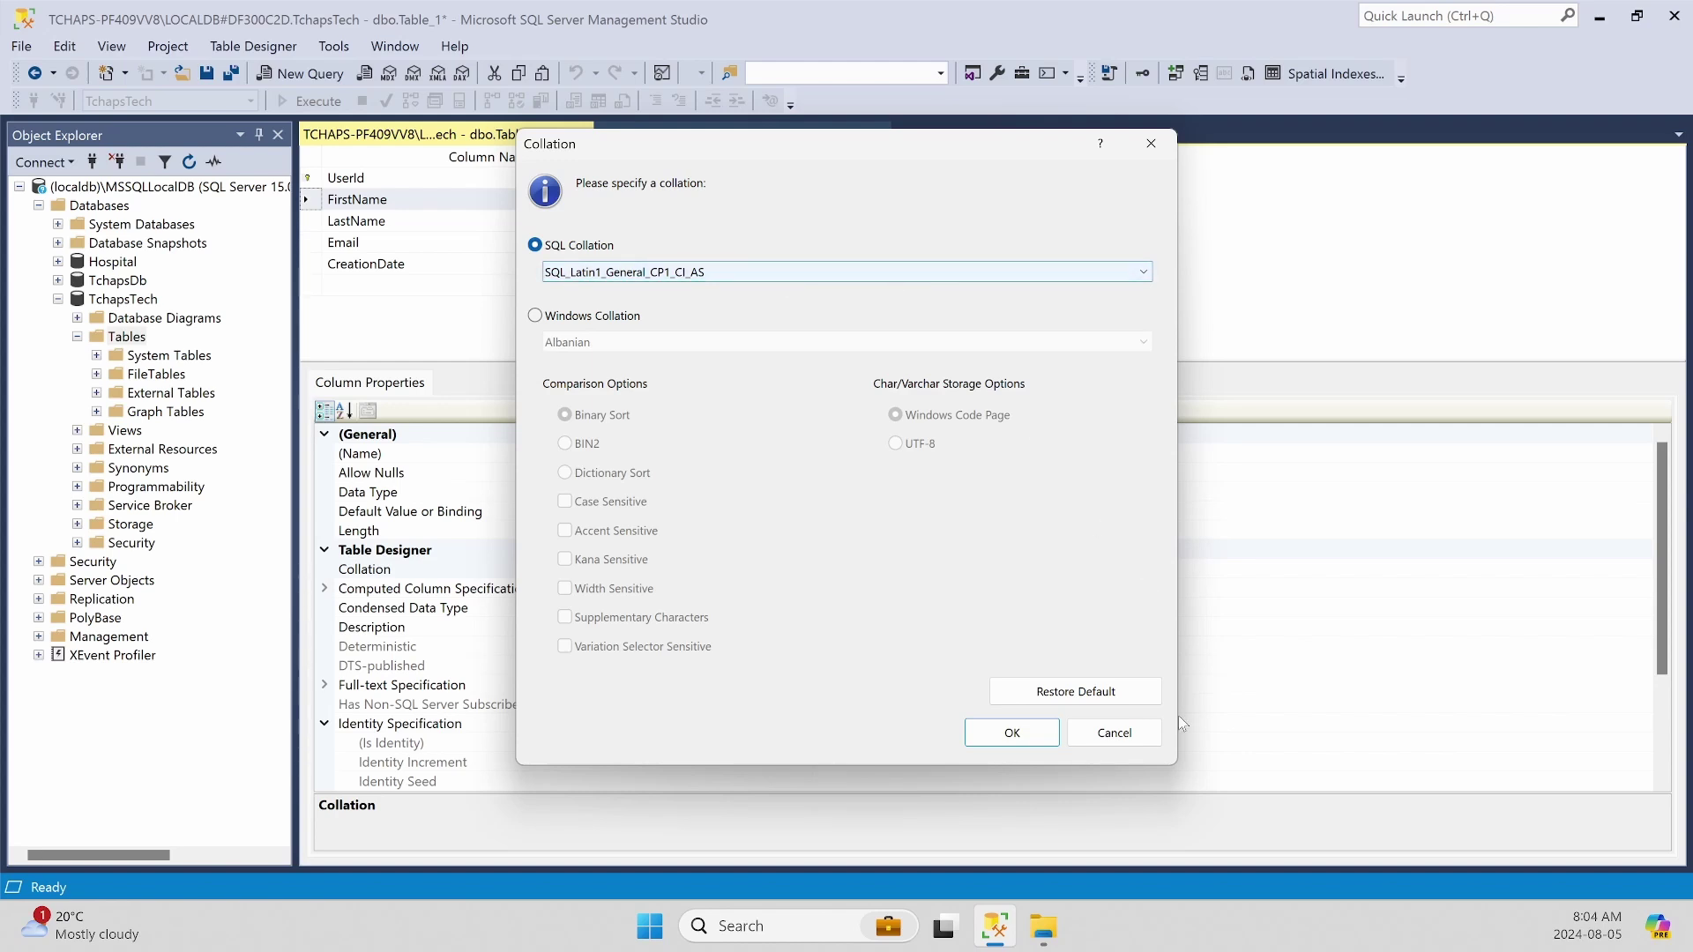
pyautogui.click(1114, 733)
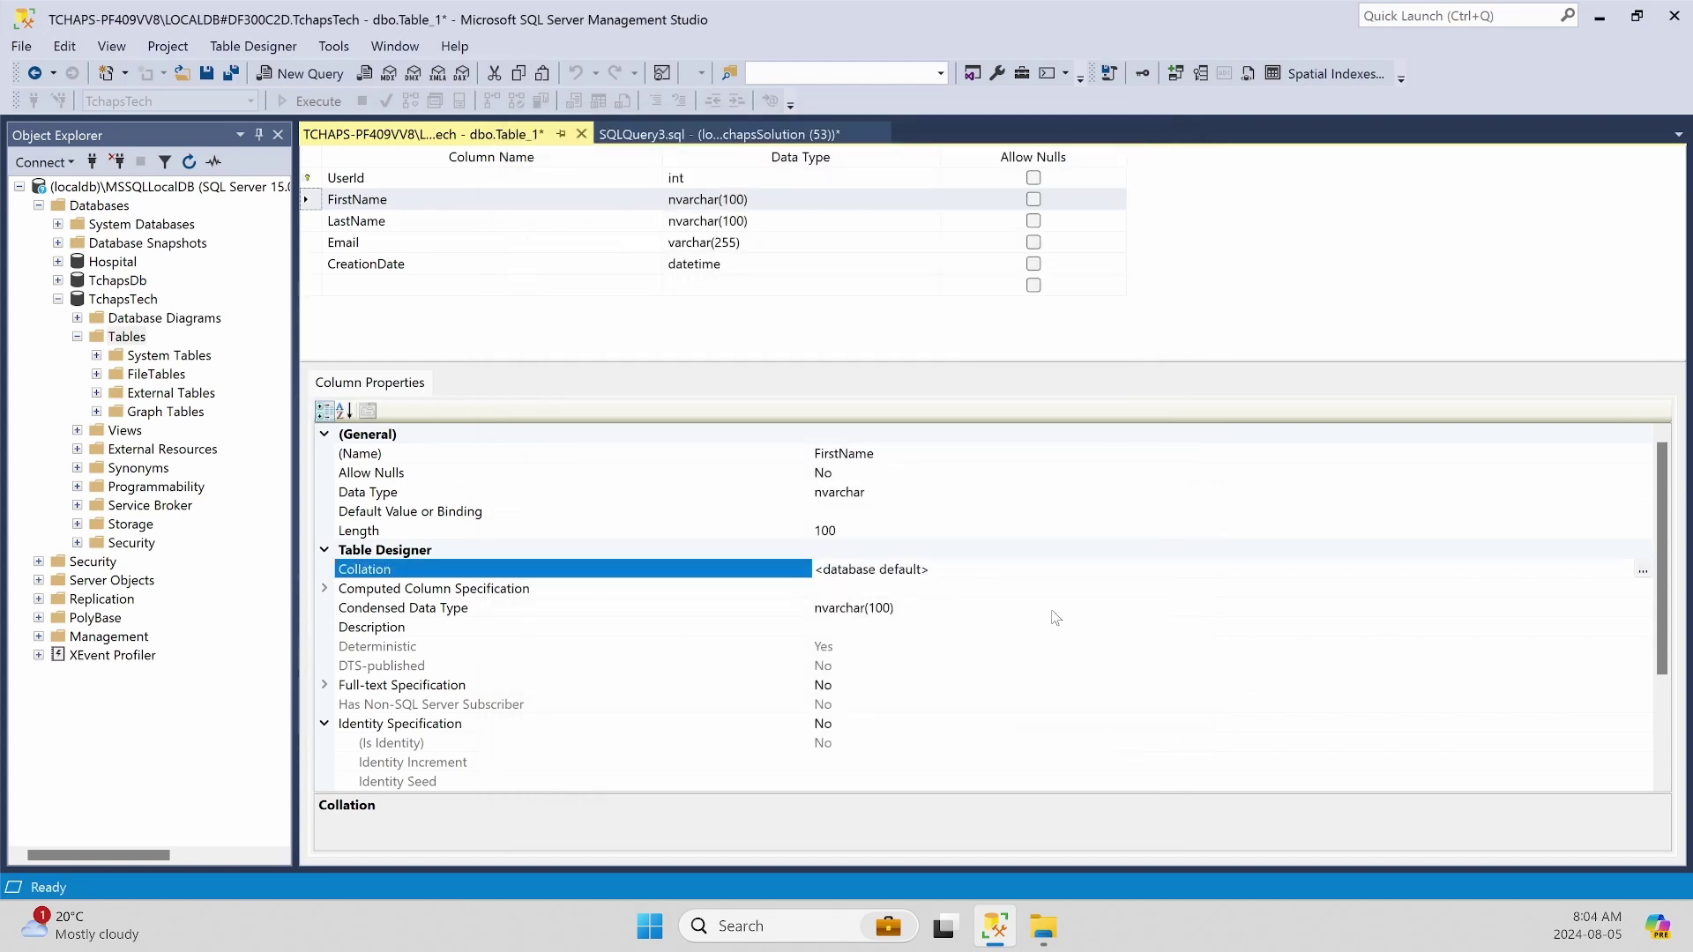
pyautogui.scroll(-1, 882, 610)
pyautogui.click(922, 550)
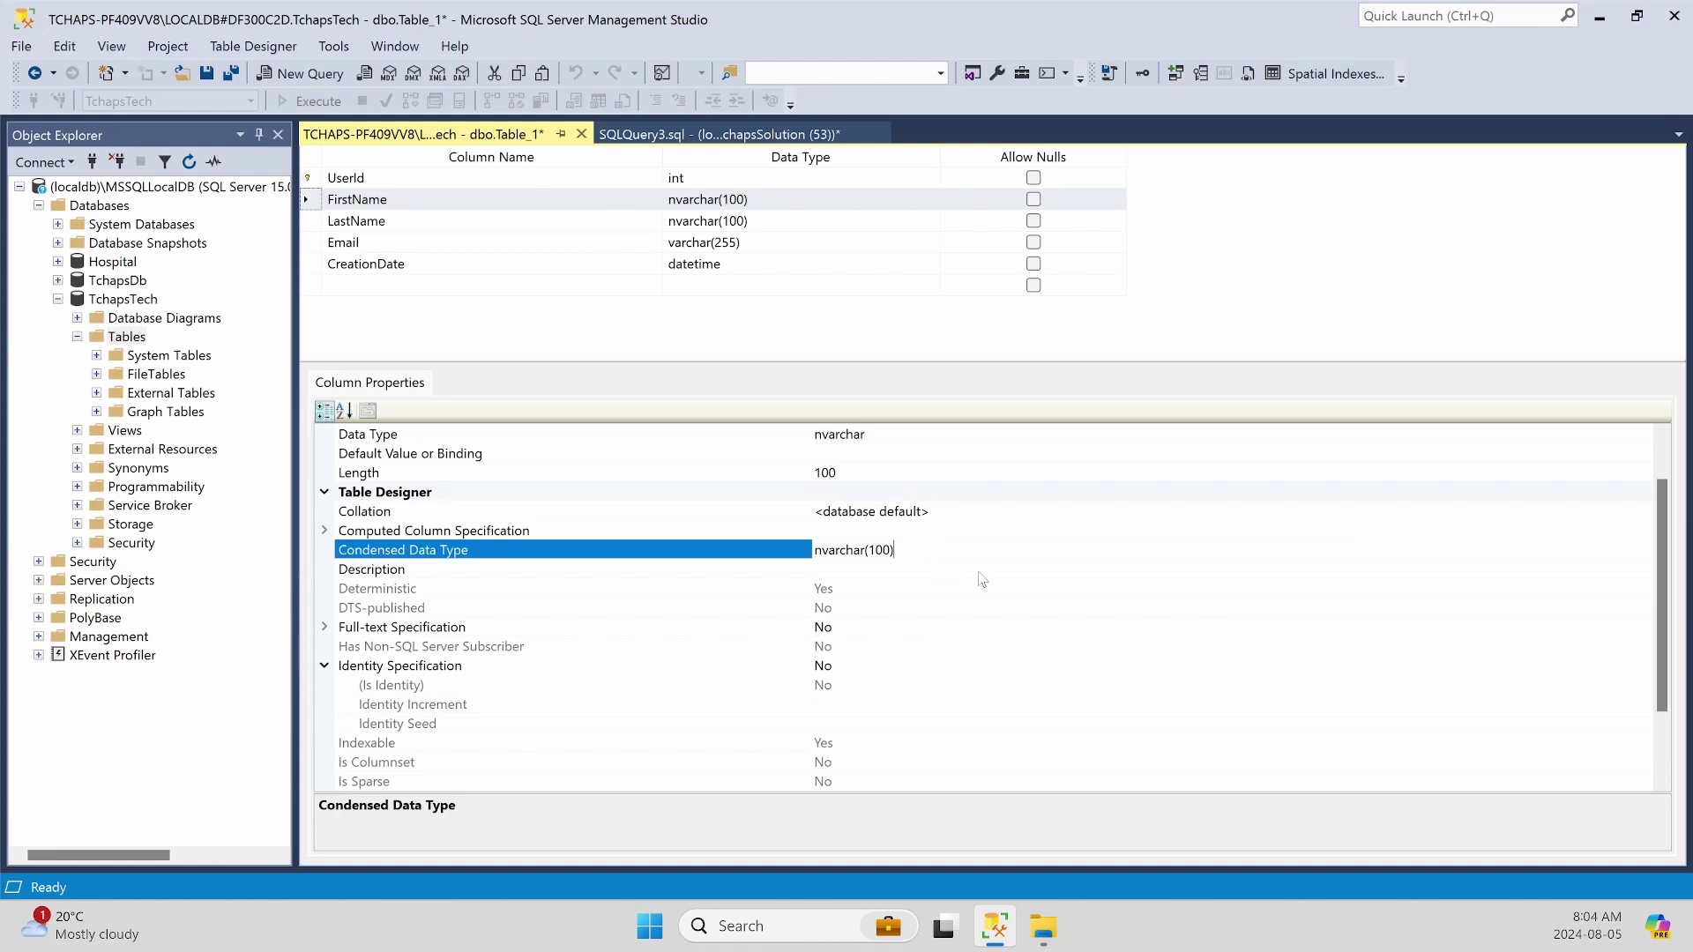
pyautogui.scroll(-1, 985, 579)
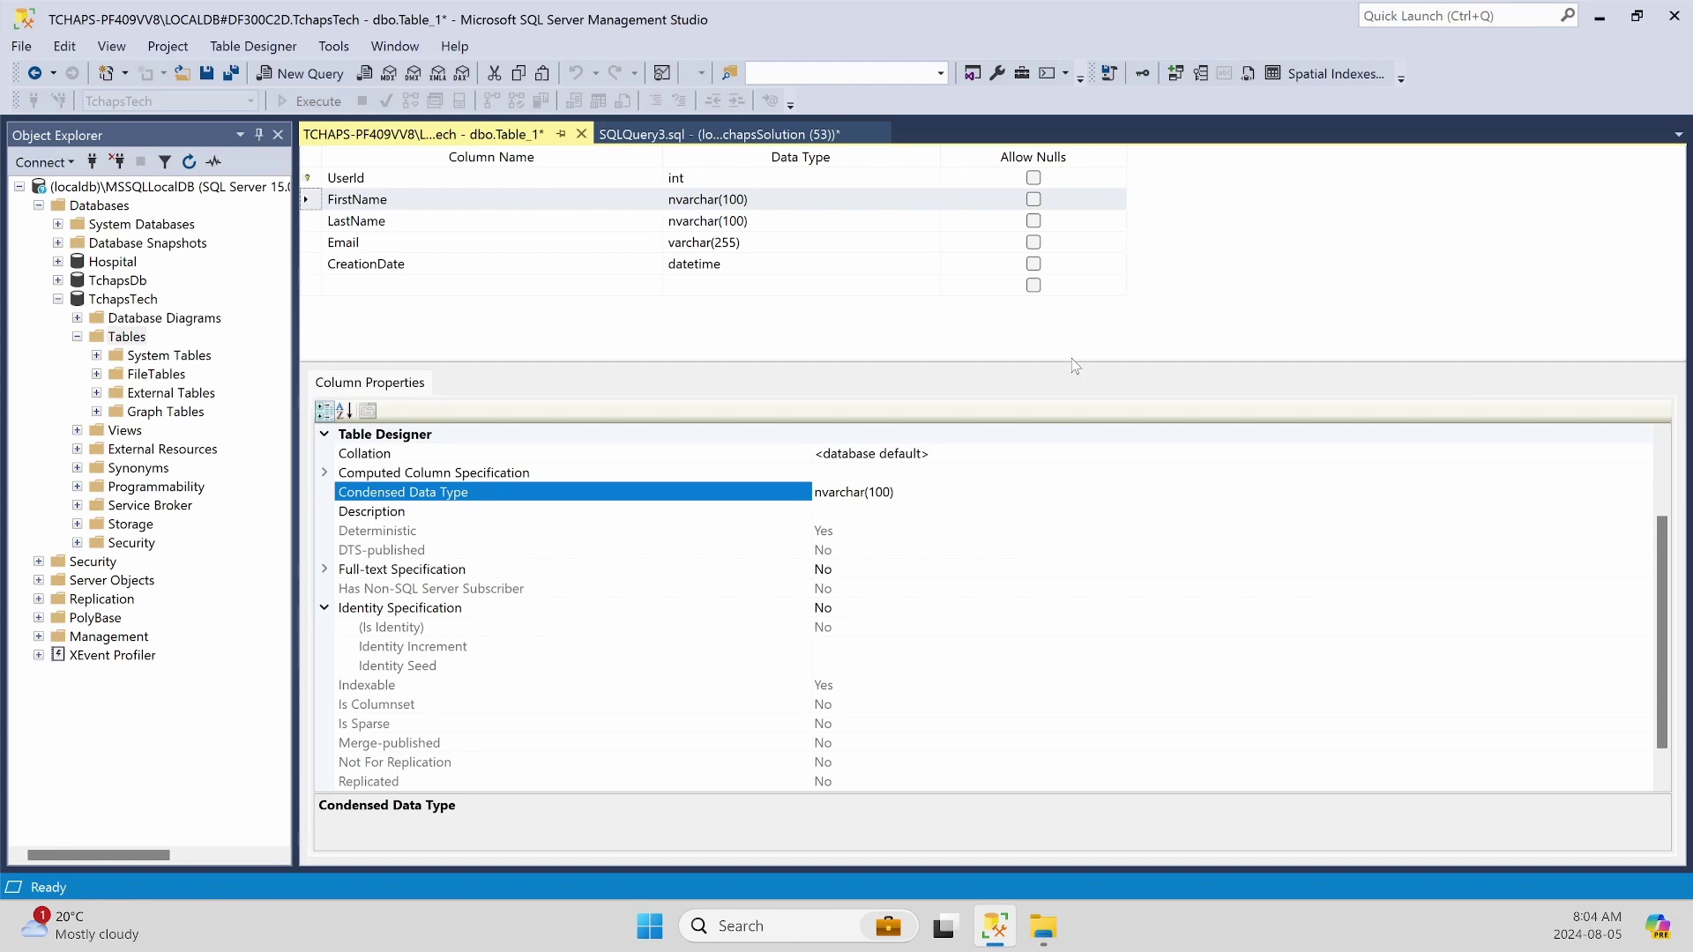
# - Shrink the column properties area and examine the LastName column's data type and condensed data type
pyautogui.moveTo(1071, 362); pyautogui.dragTo(1070, 456)
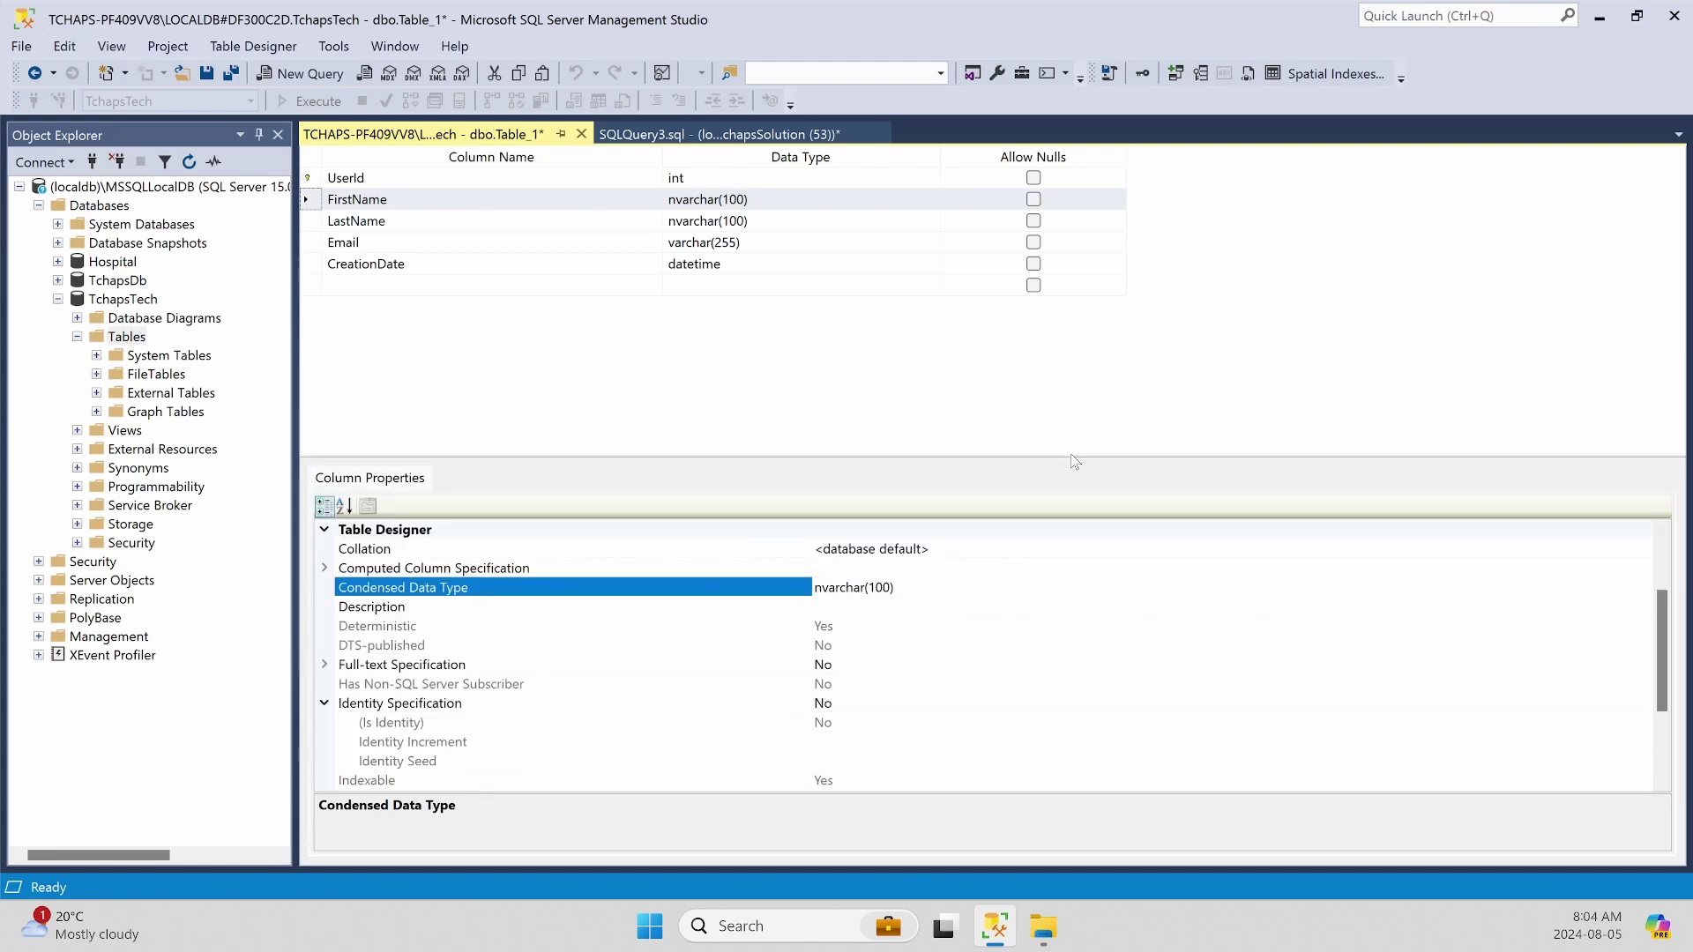
pyautogui.click(917, 221)
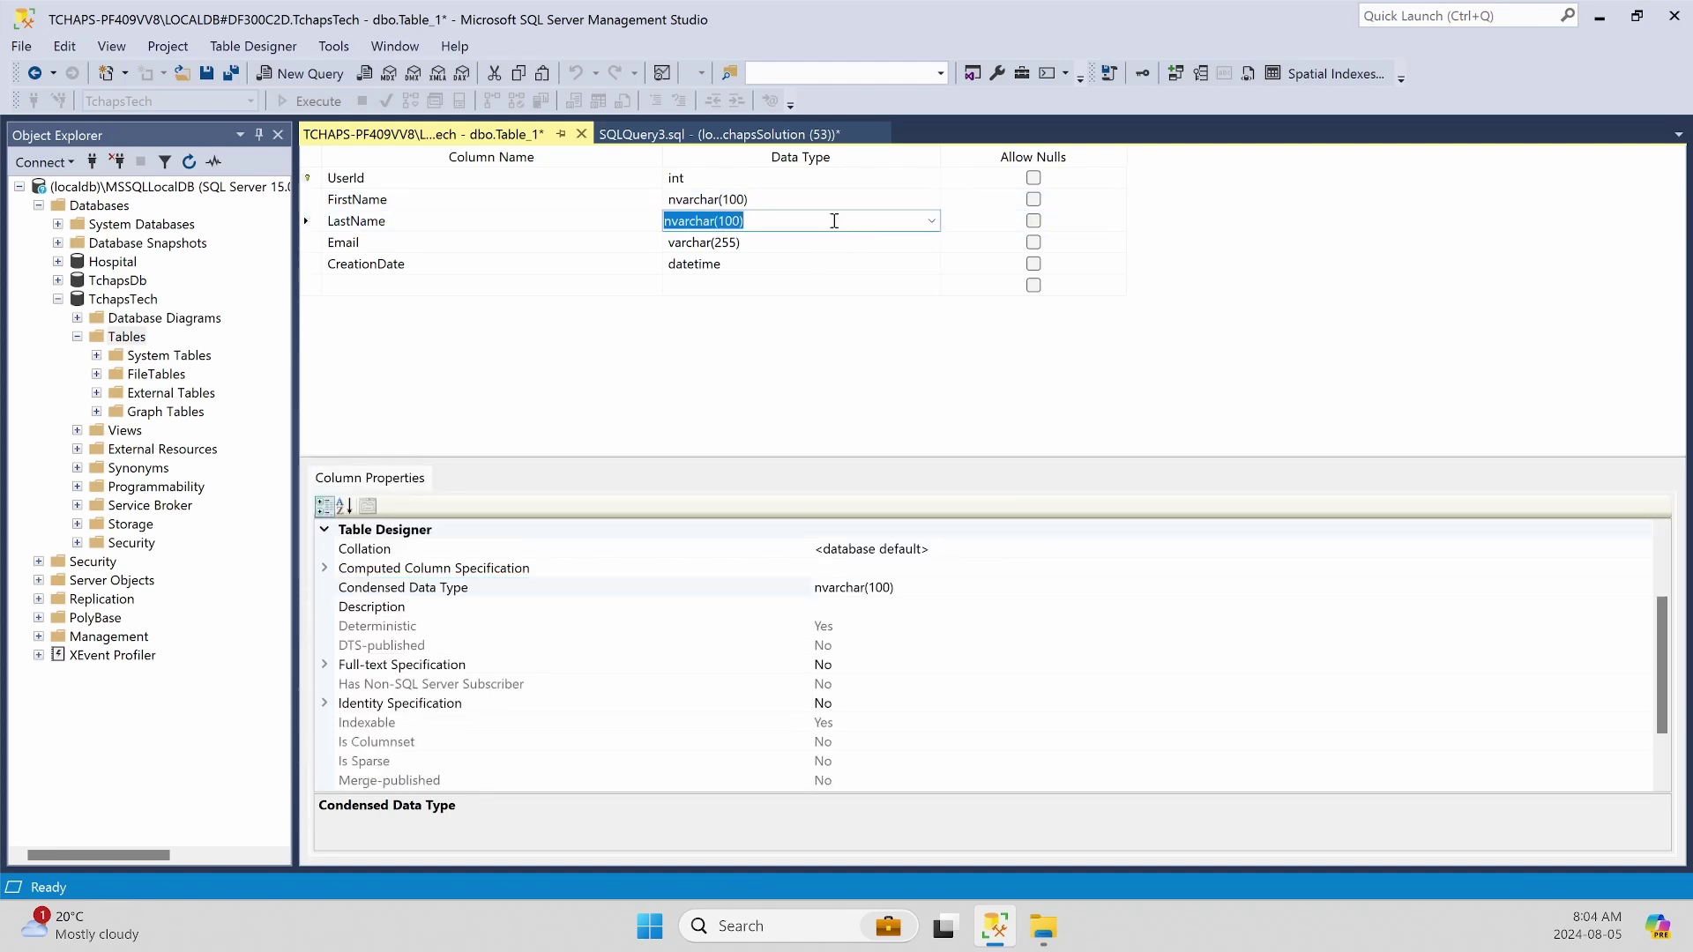
pyautogui.click(935, 221)
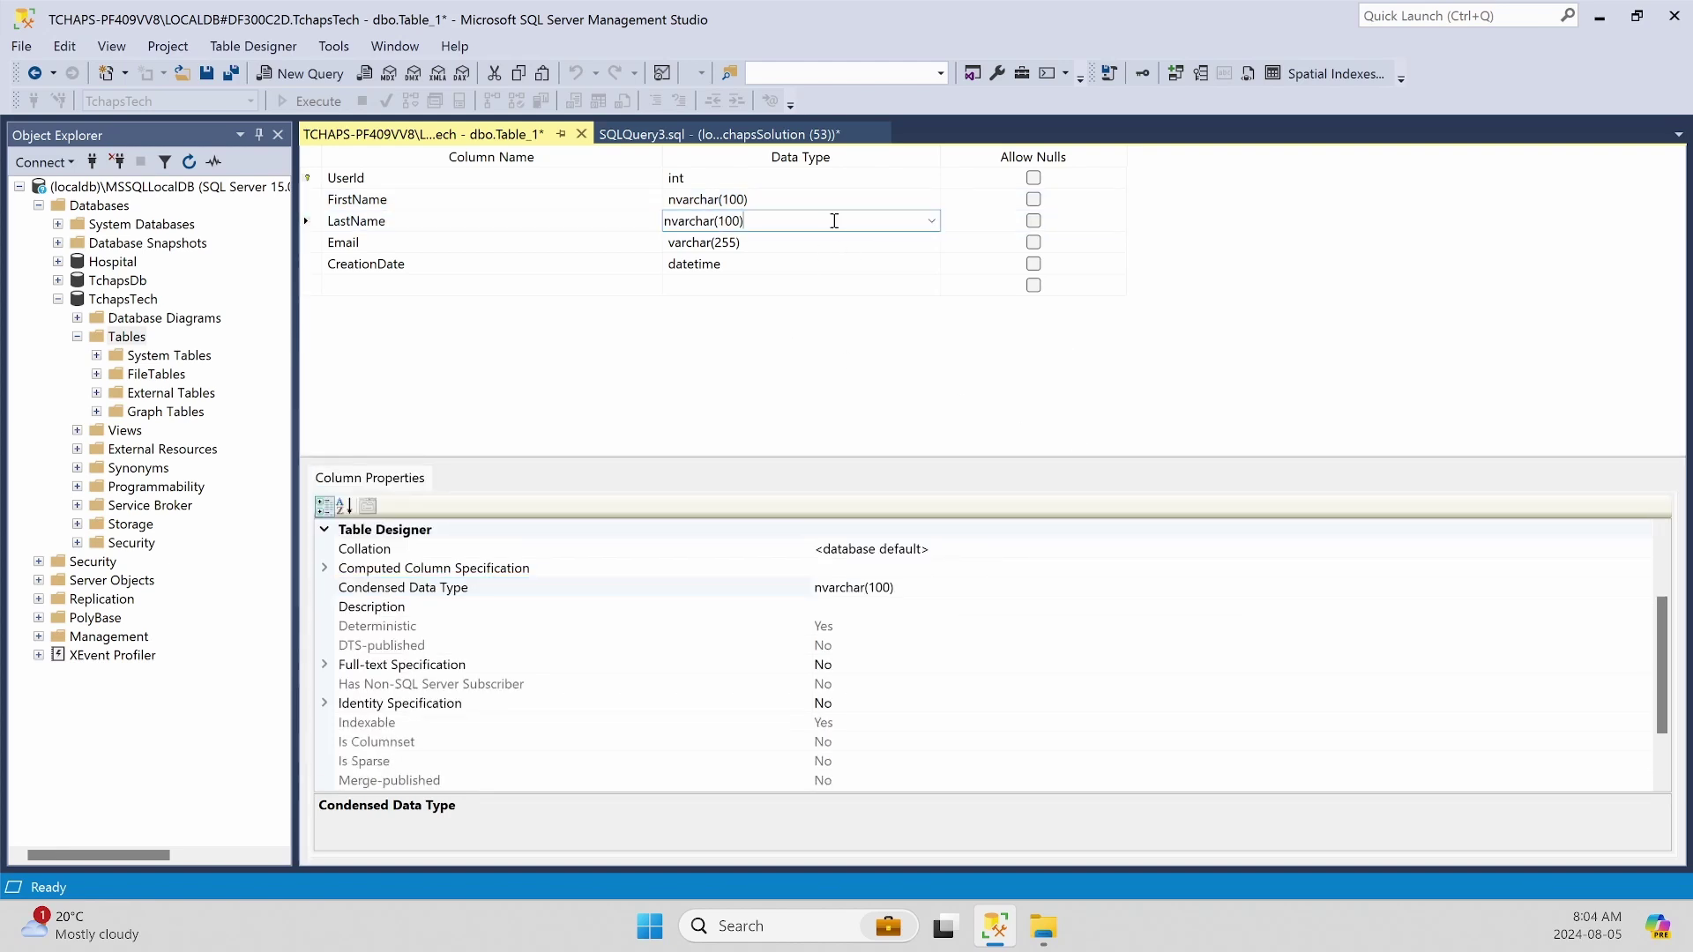
pyautogui.click(937, 587)
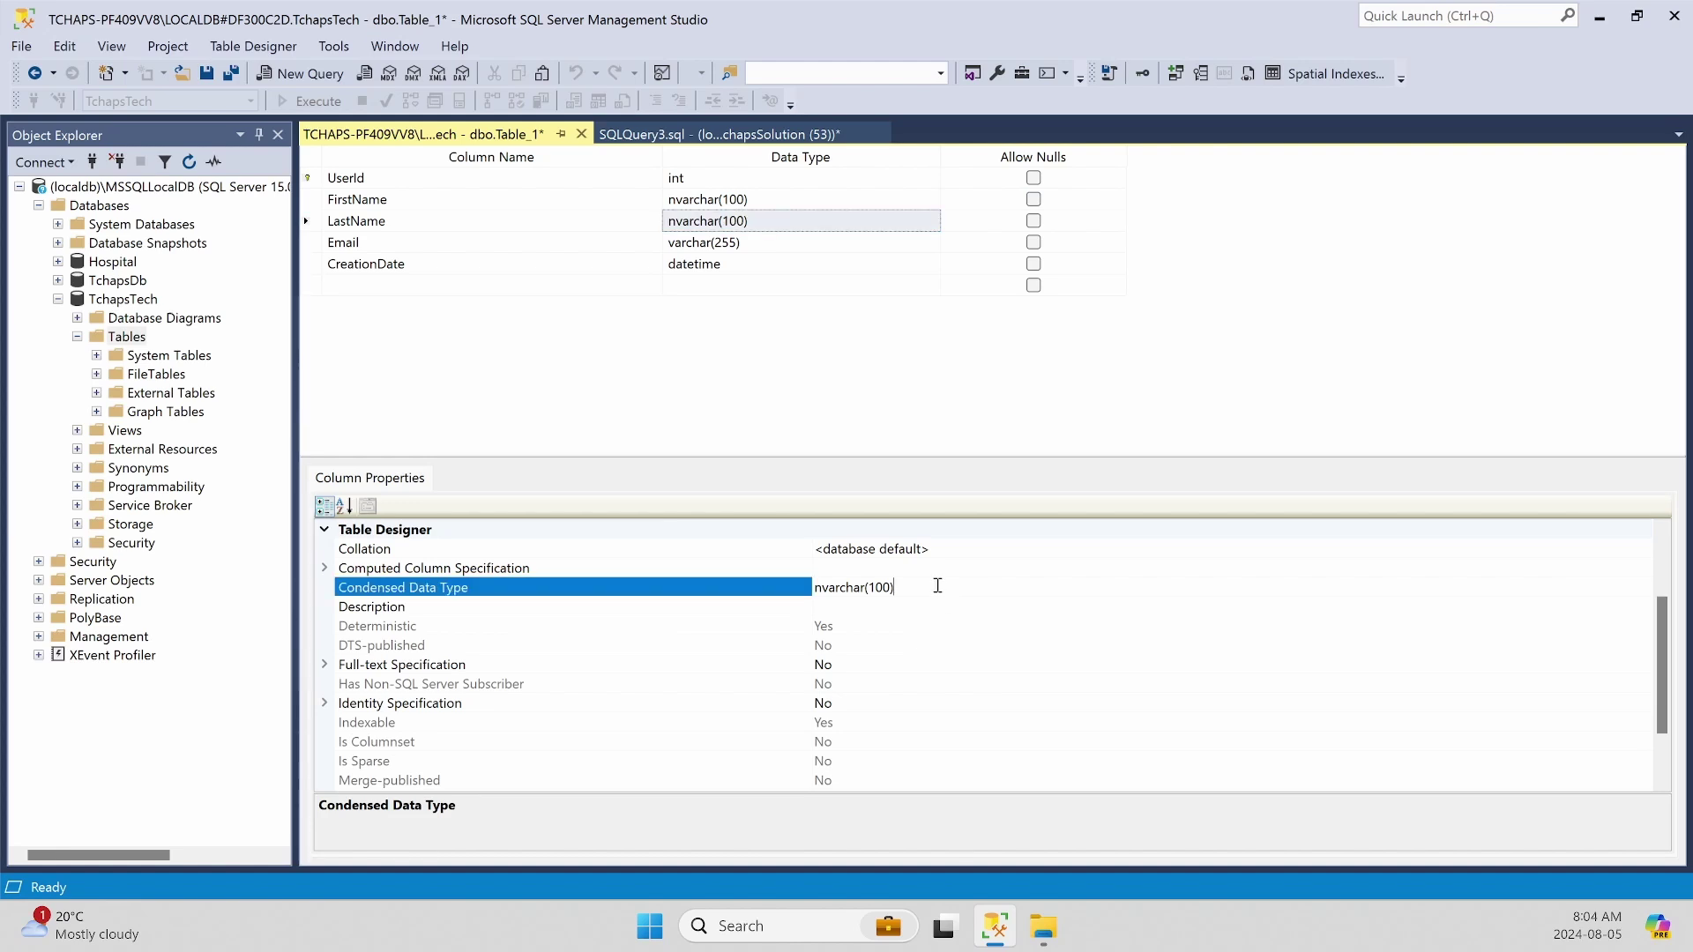
# - Examine the Email column's properties, including condensed data type, collation, length and the remaining table designer attributes
pyautogui.click(318, 244)
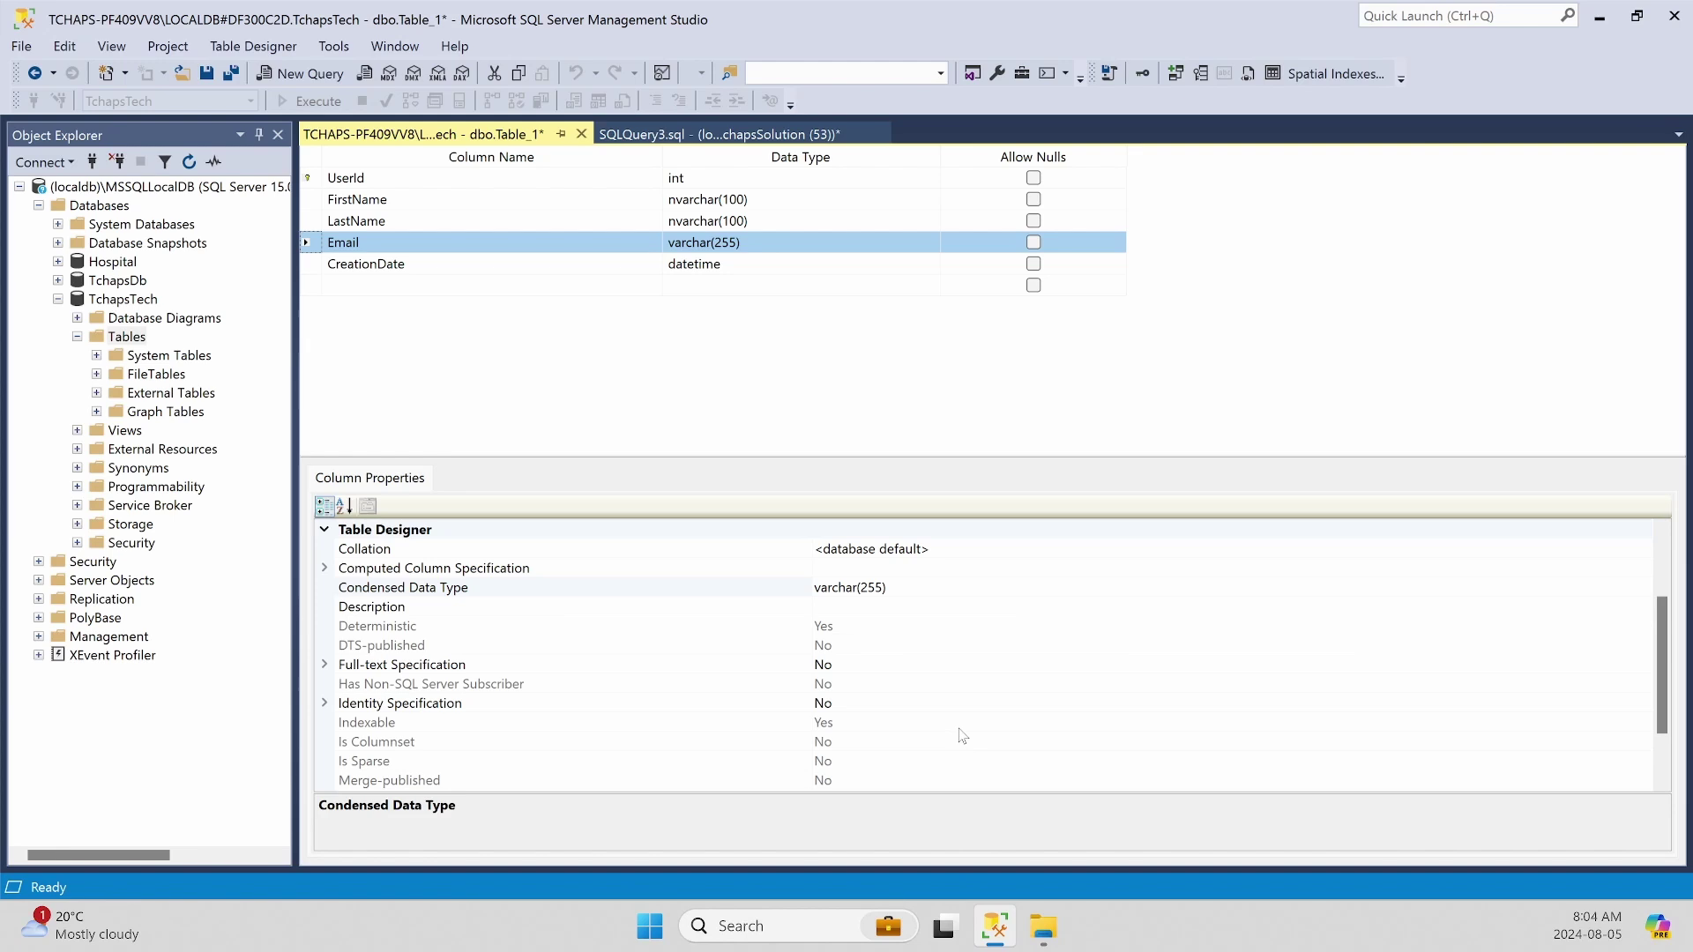
pyautogui.click(907, 591)
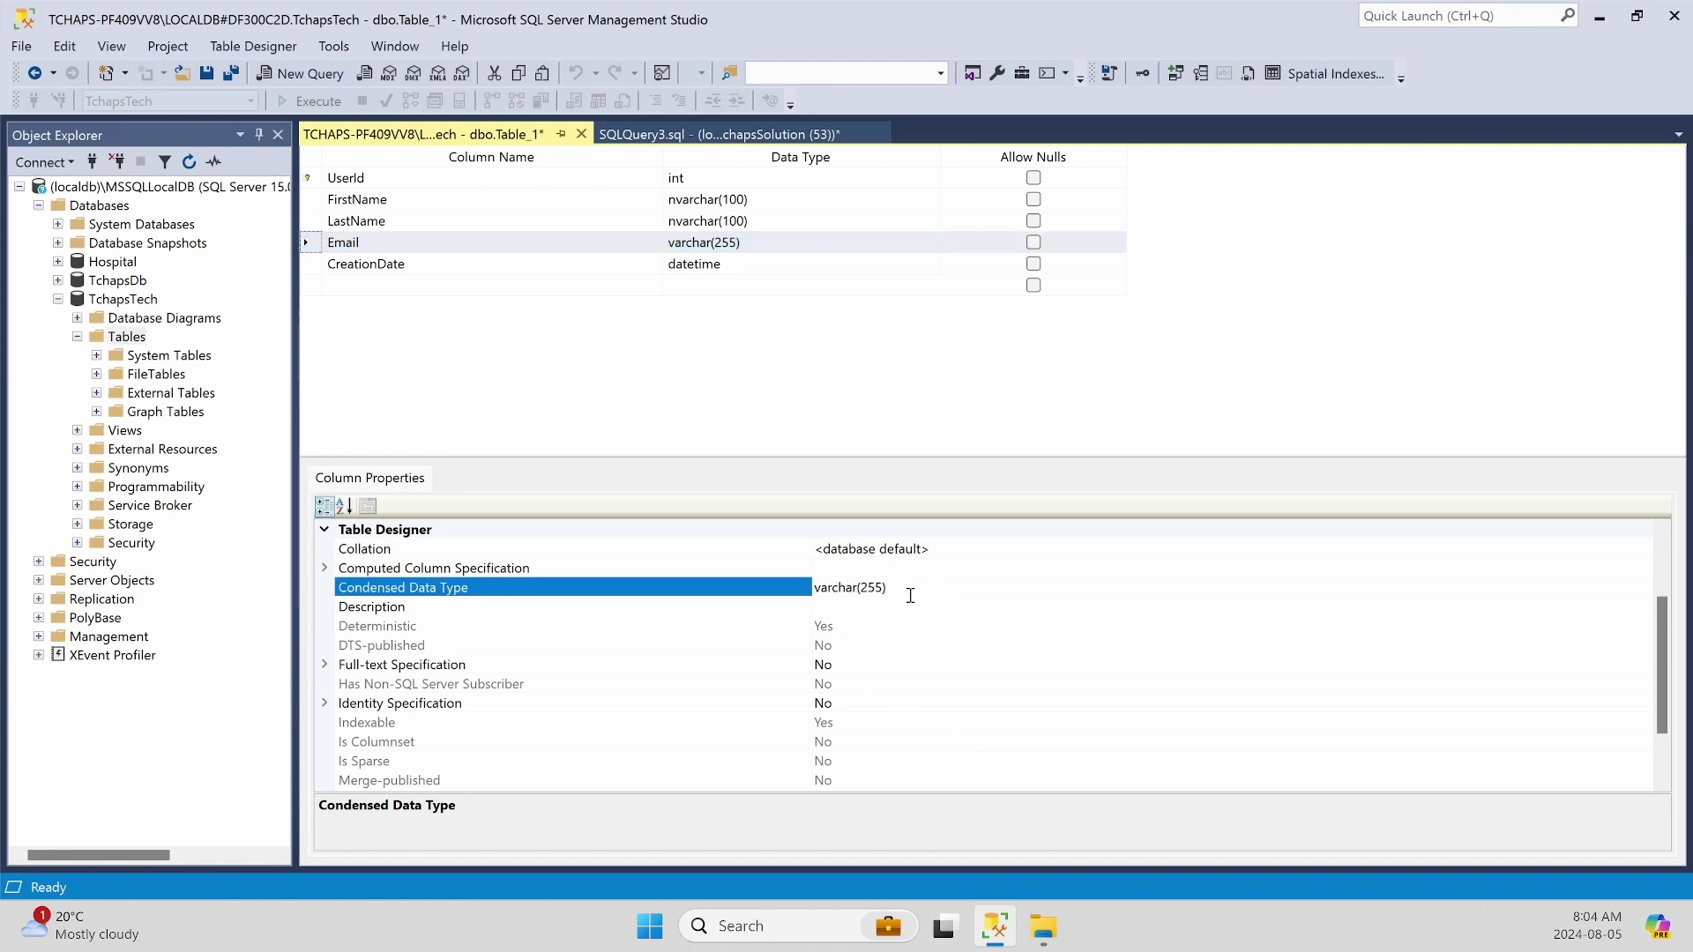
pyautogui.scroll(2, 953, 628)
pyautogui.click(991, 669)
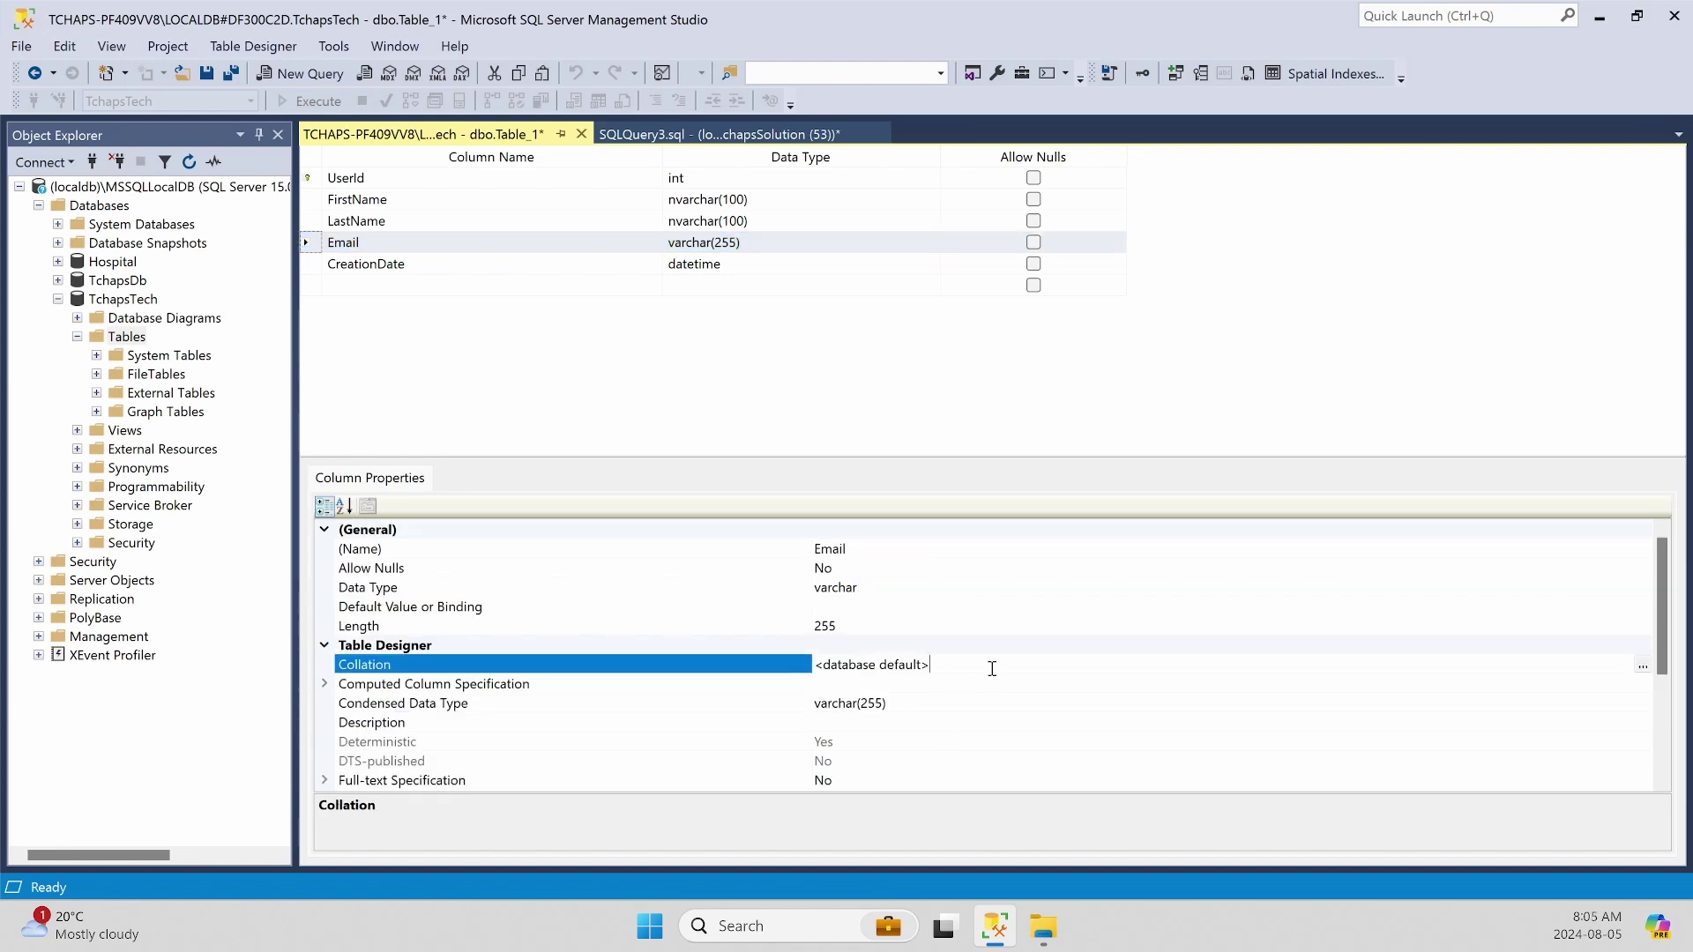
pyautogui.click(892, 622)
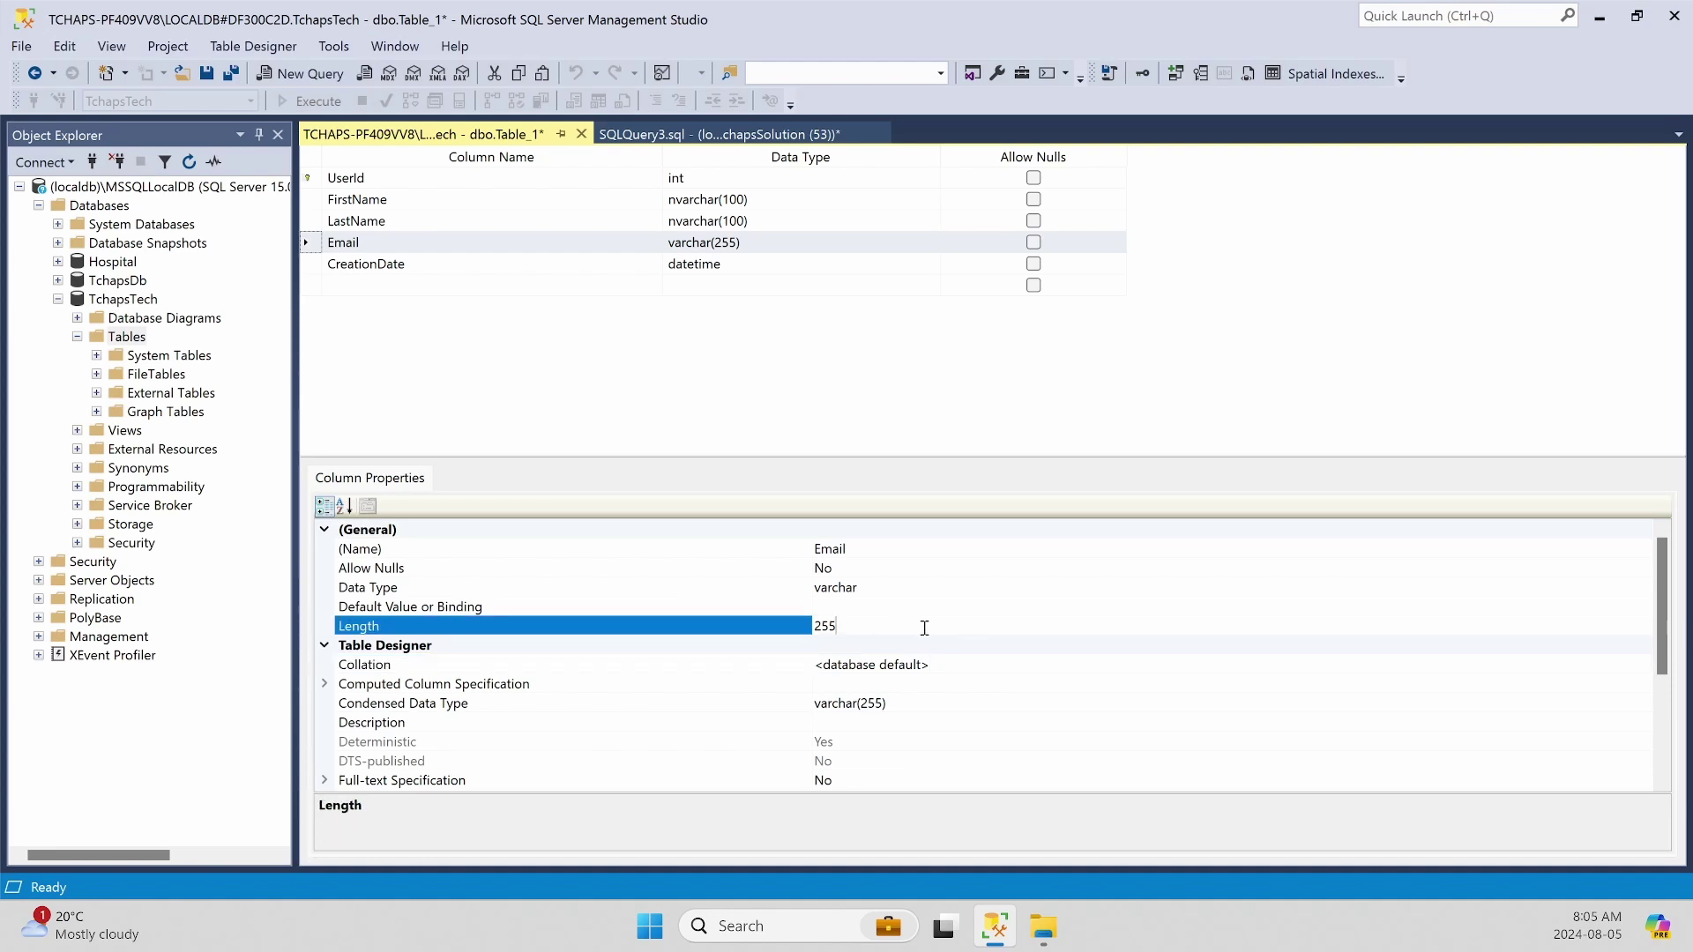
pyautogui.scroll(-4, 924, 628)
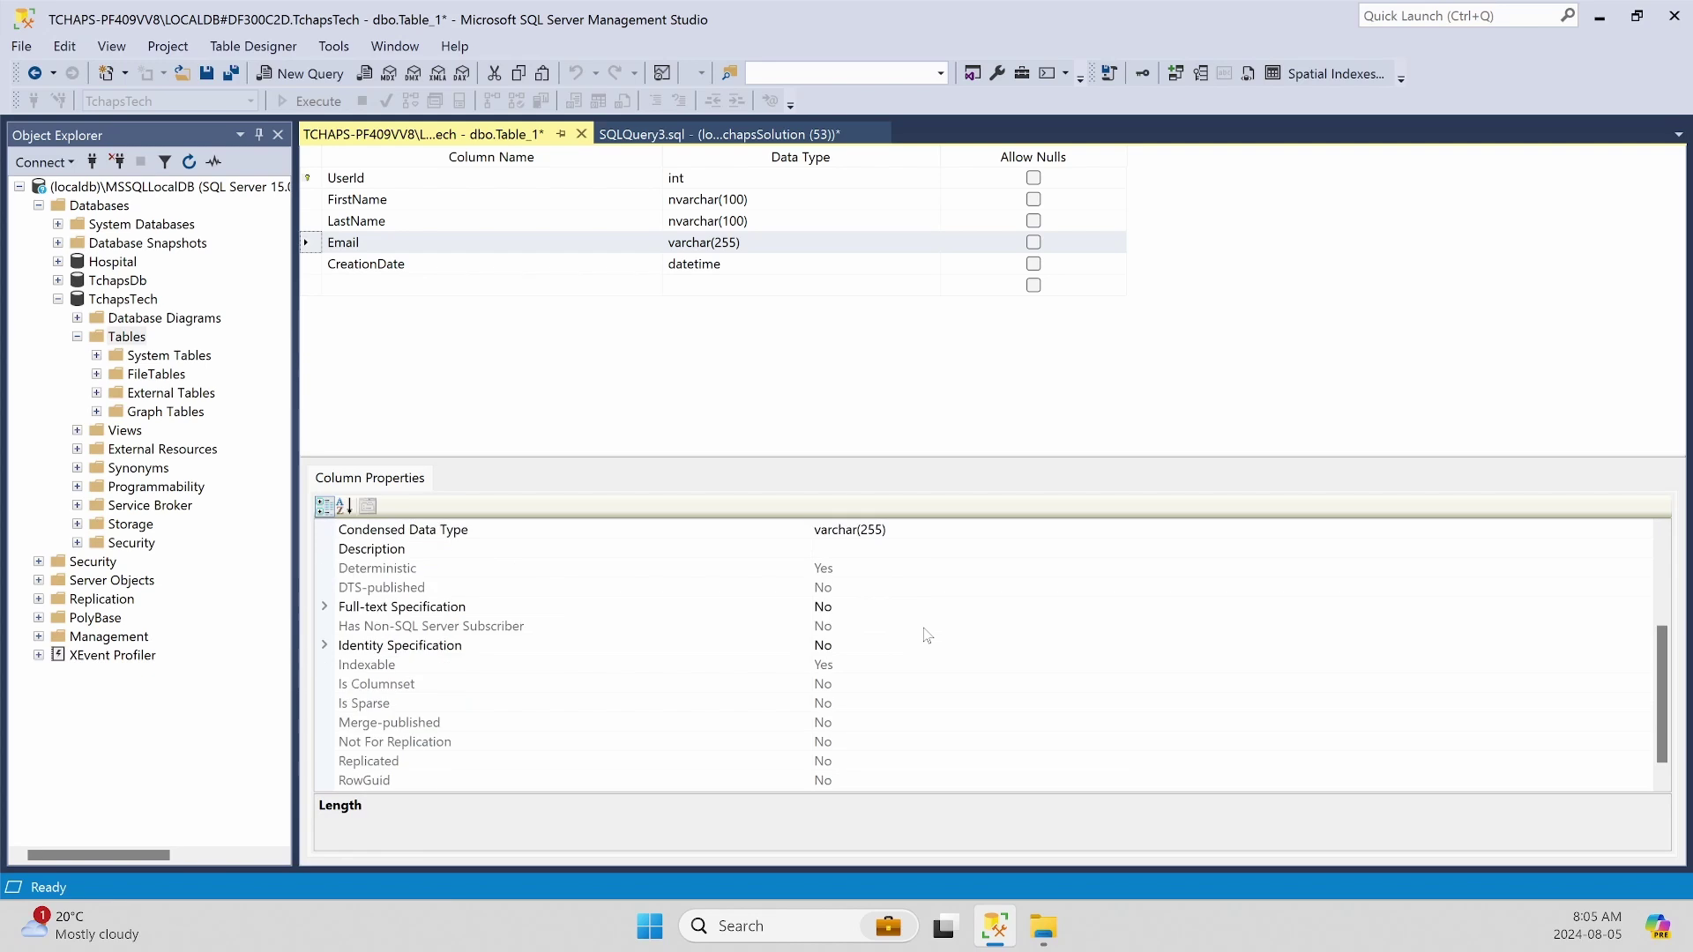
pyautogui.scroll(4, 926, 635)
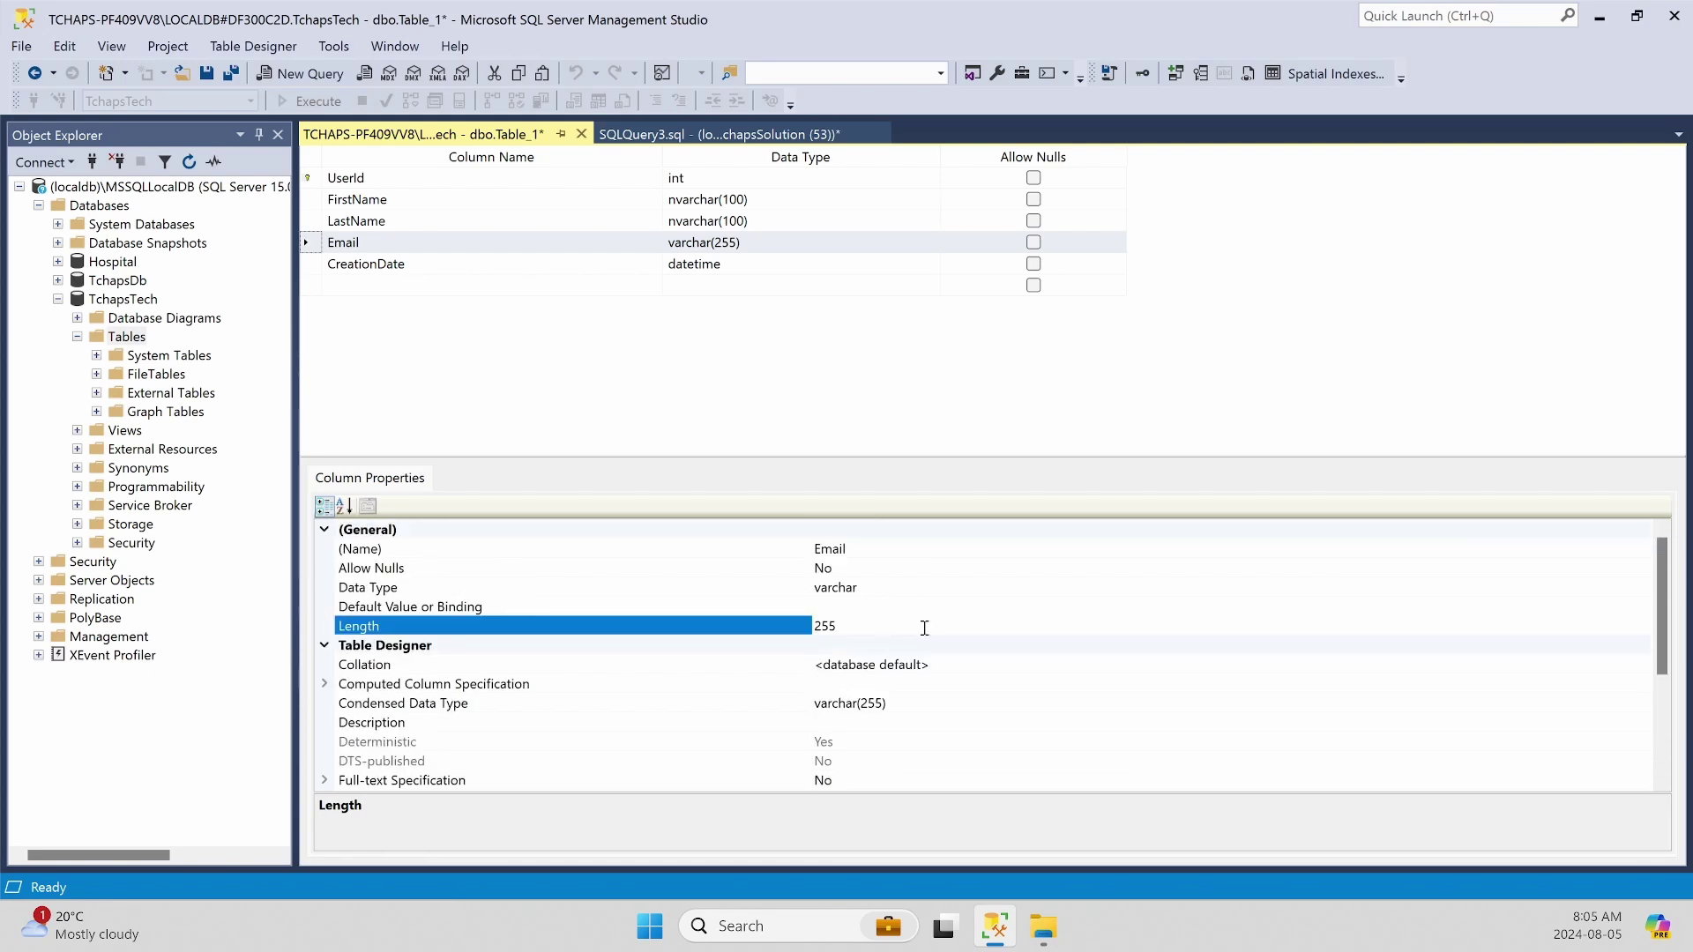
pyautogui.click(422, 365)
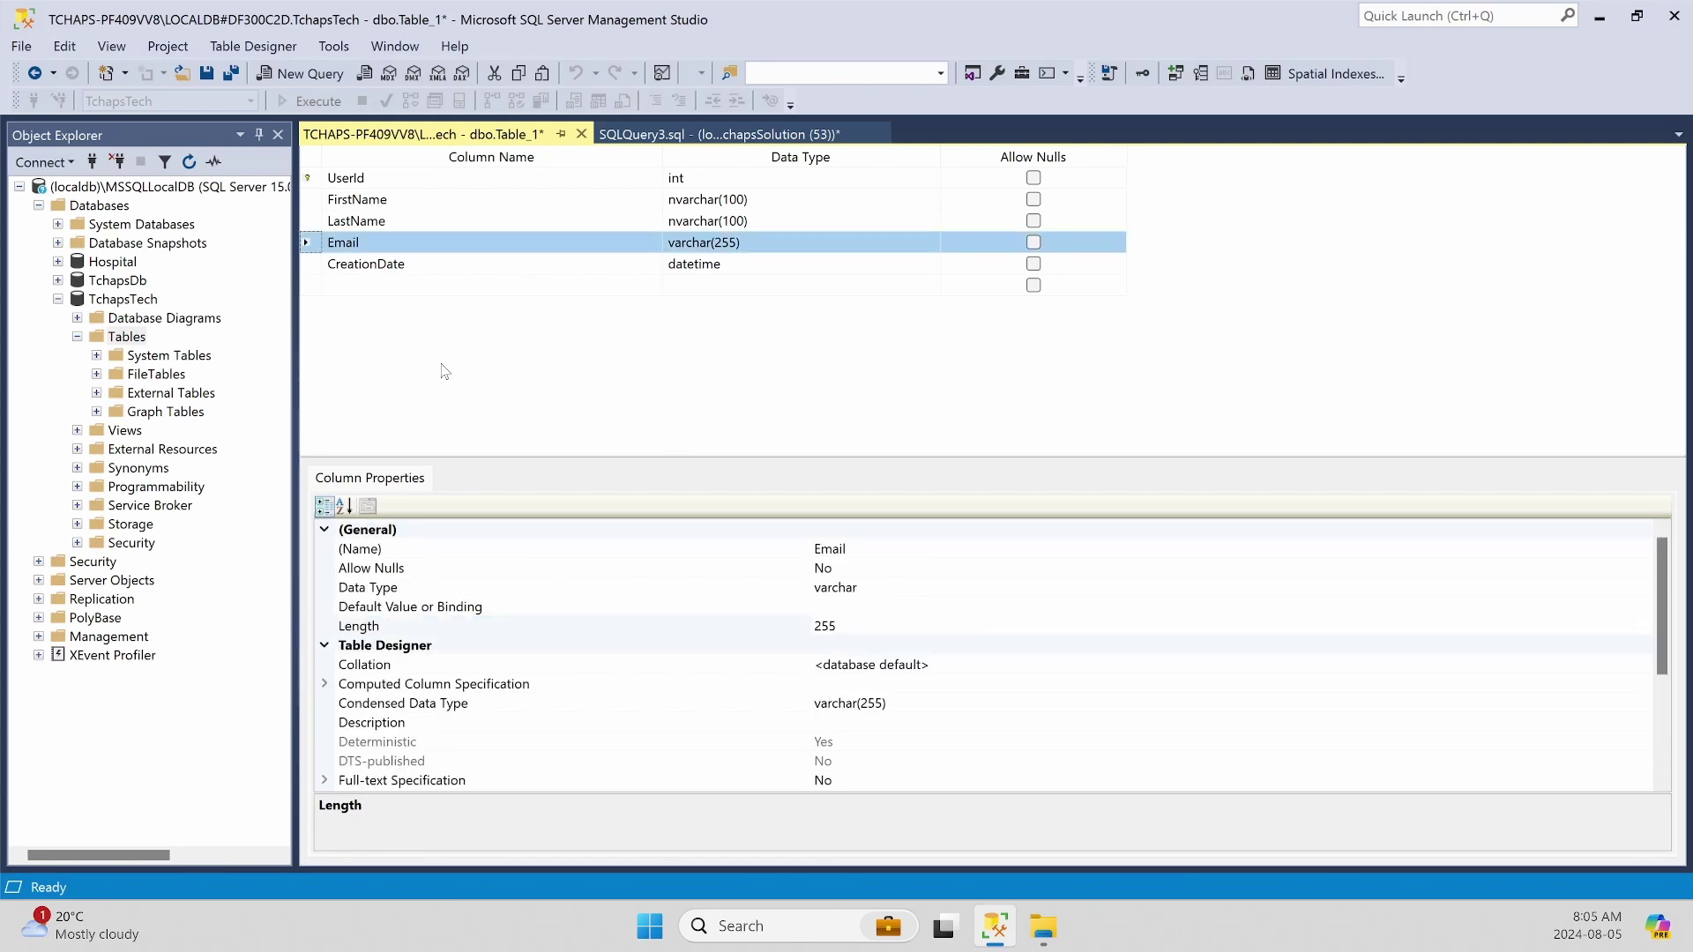
# - Save the new table under the name User
pyautogui.click(208, 74)
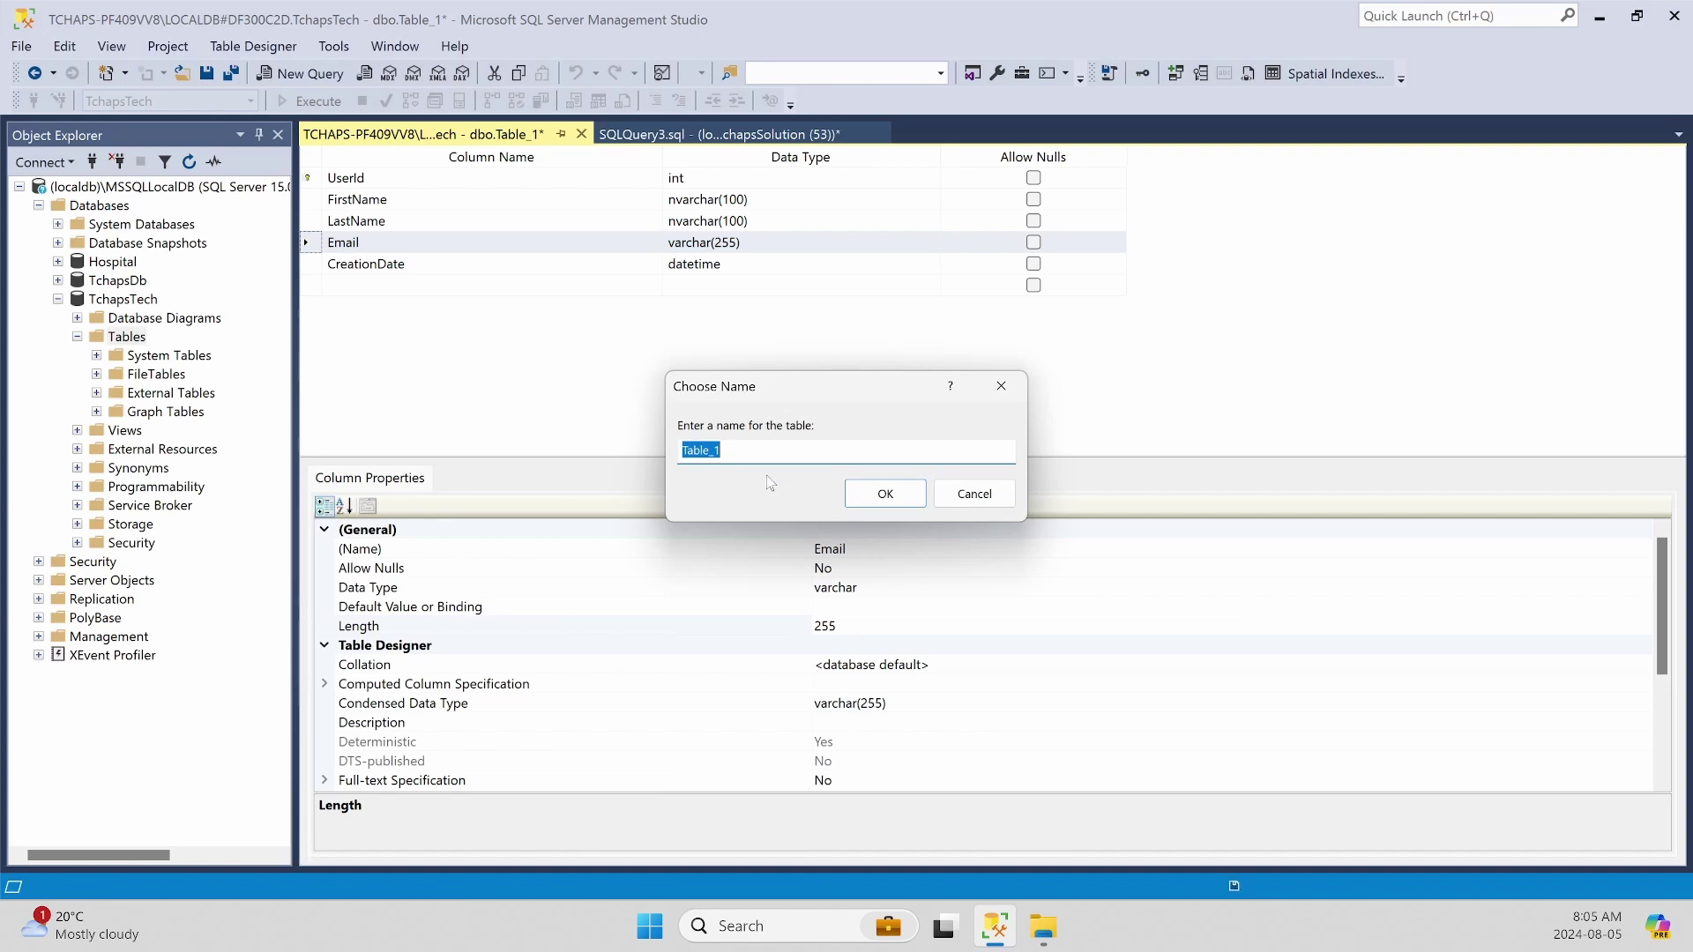
pyautogui.write('User')
pyautogui.moveTo(832, 385); pyautogui.dragTo(748, 365)
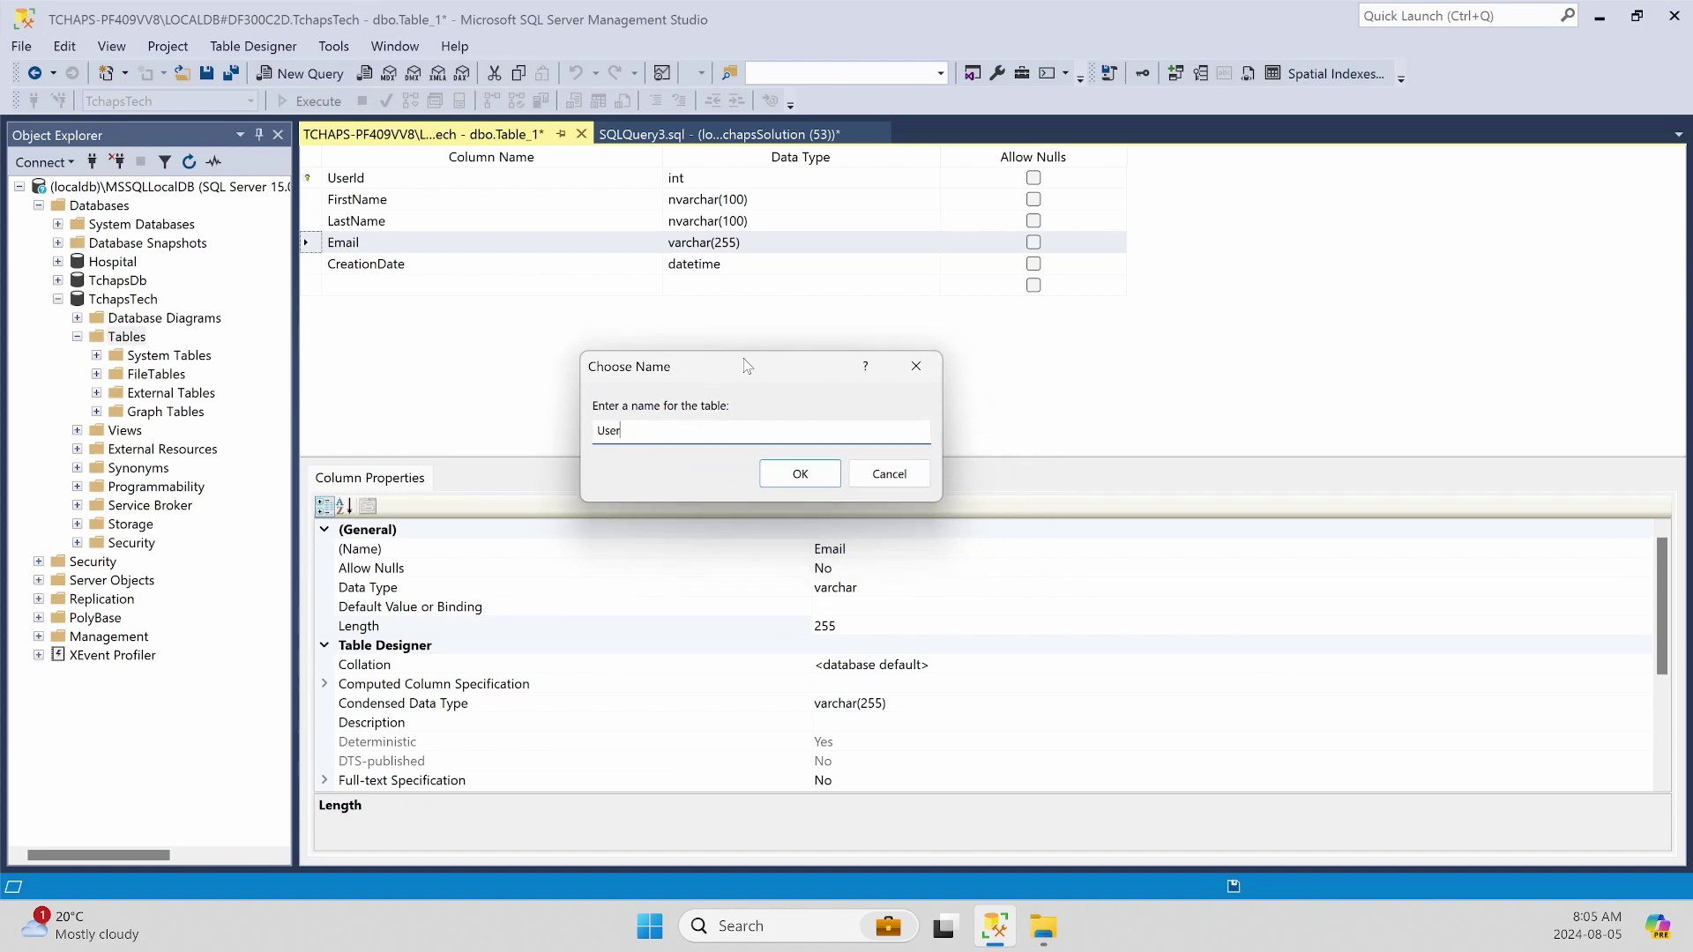
pyautogui.click(802, 482)
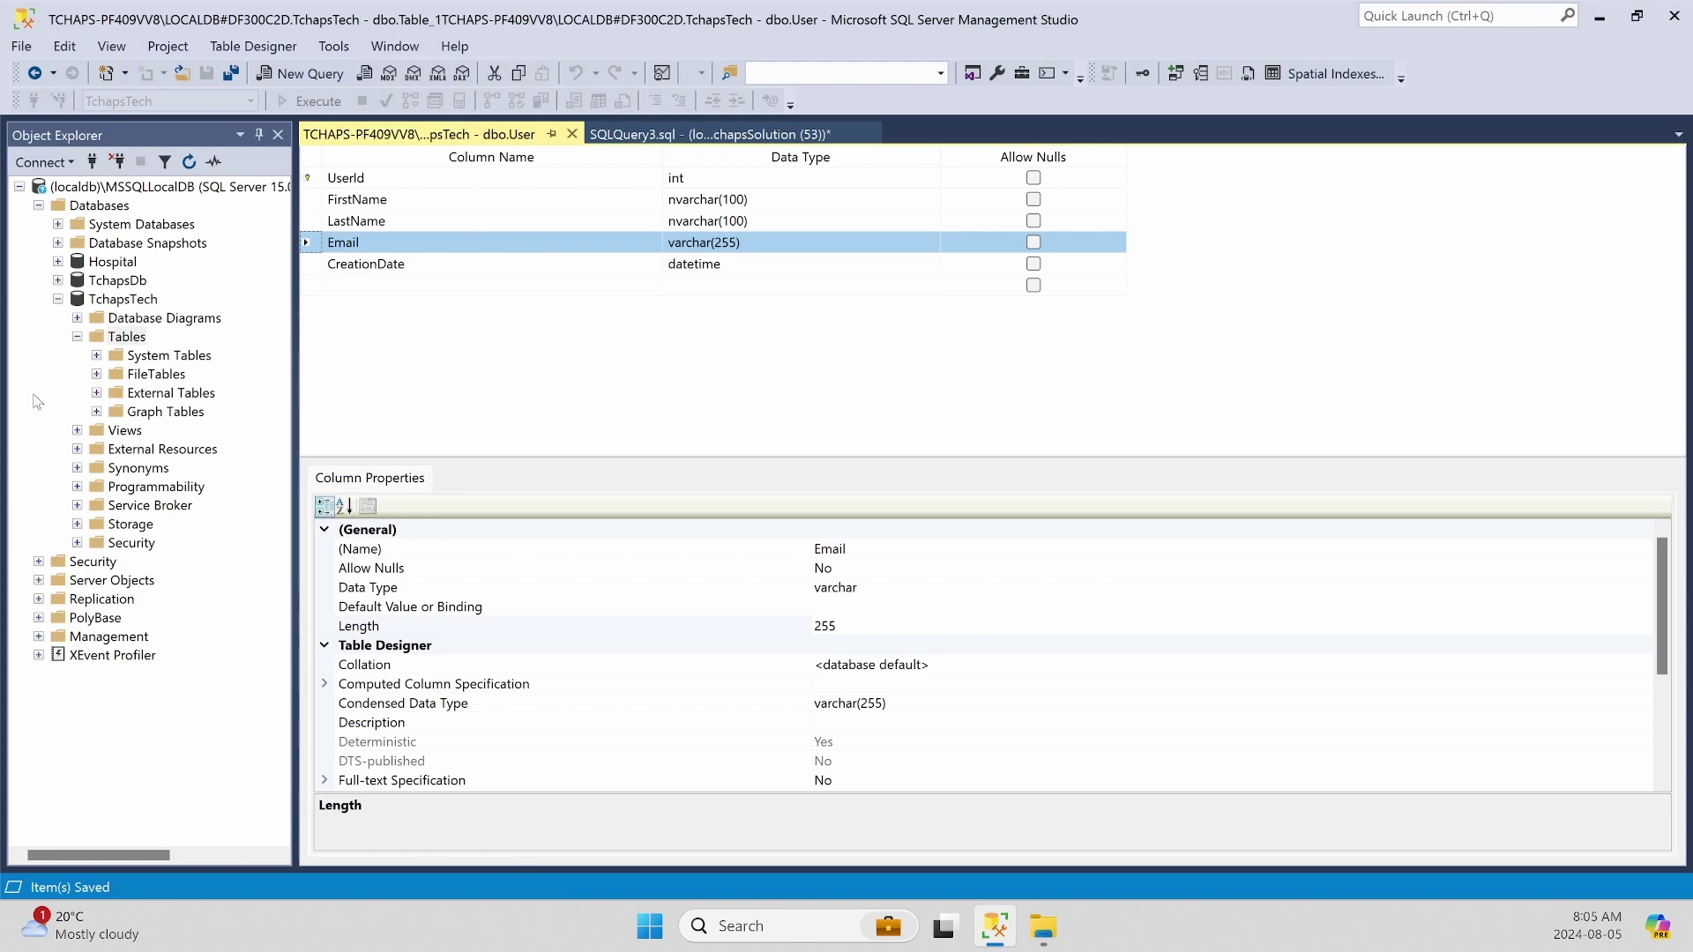
# - Refresh the TchapsTech database's tables, expand dbo.User down to its columns, and widen the object tree to read the column definitions
pyautogui.rightClick(129, 339)
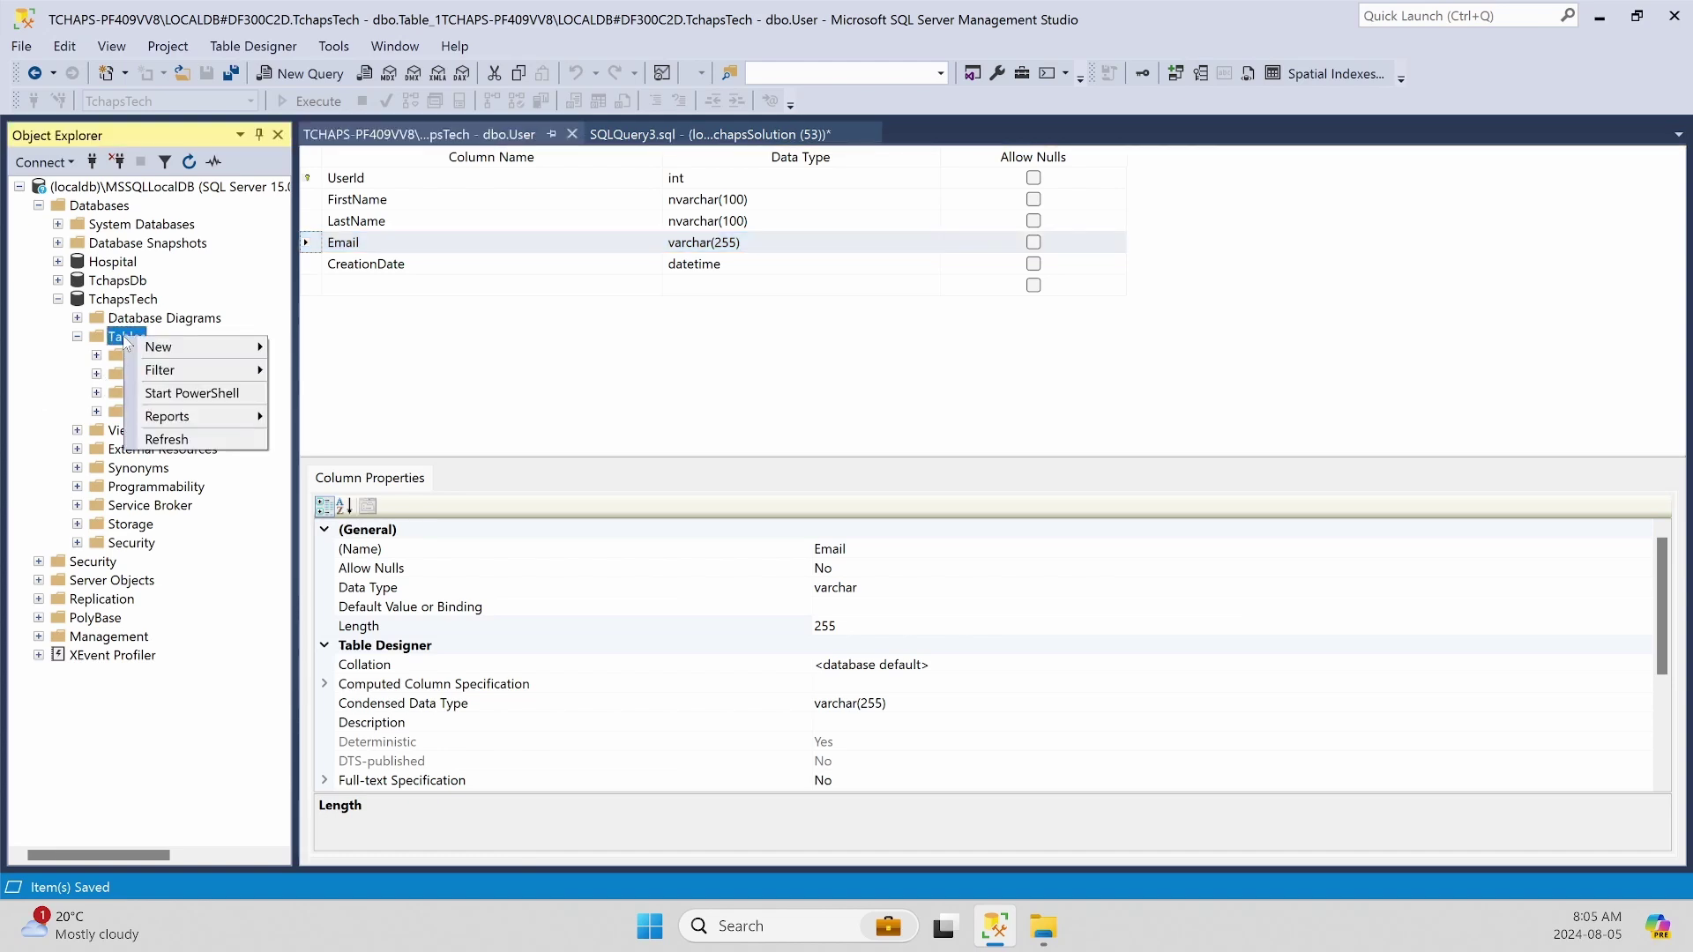
pyautogui.click(231, 443)
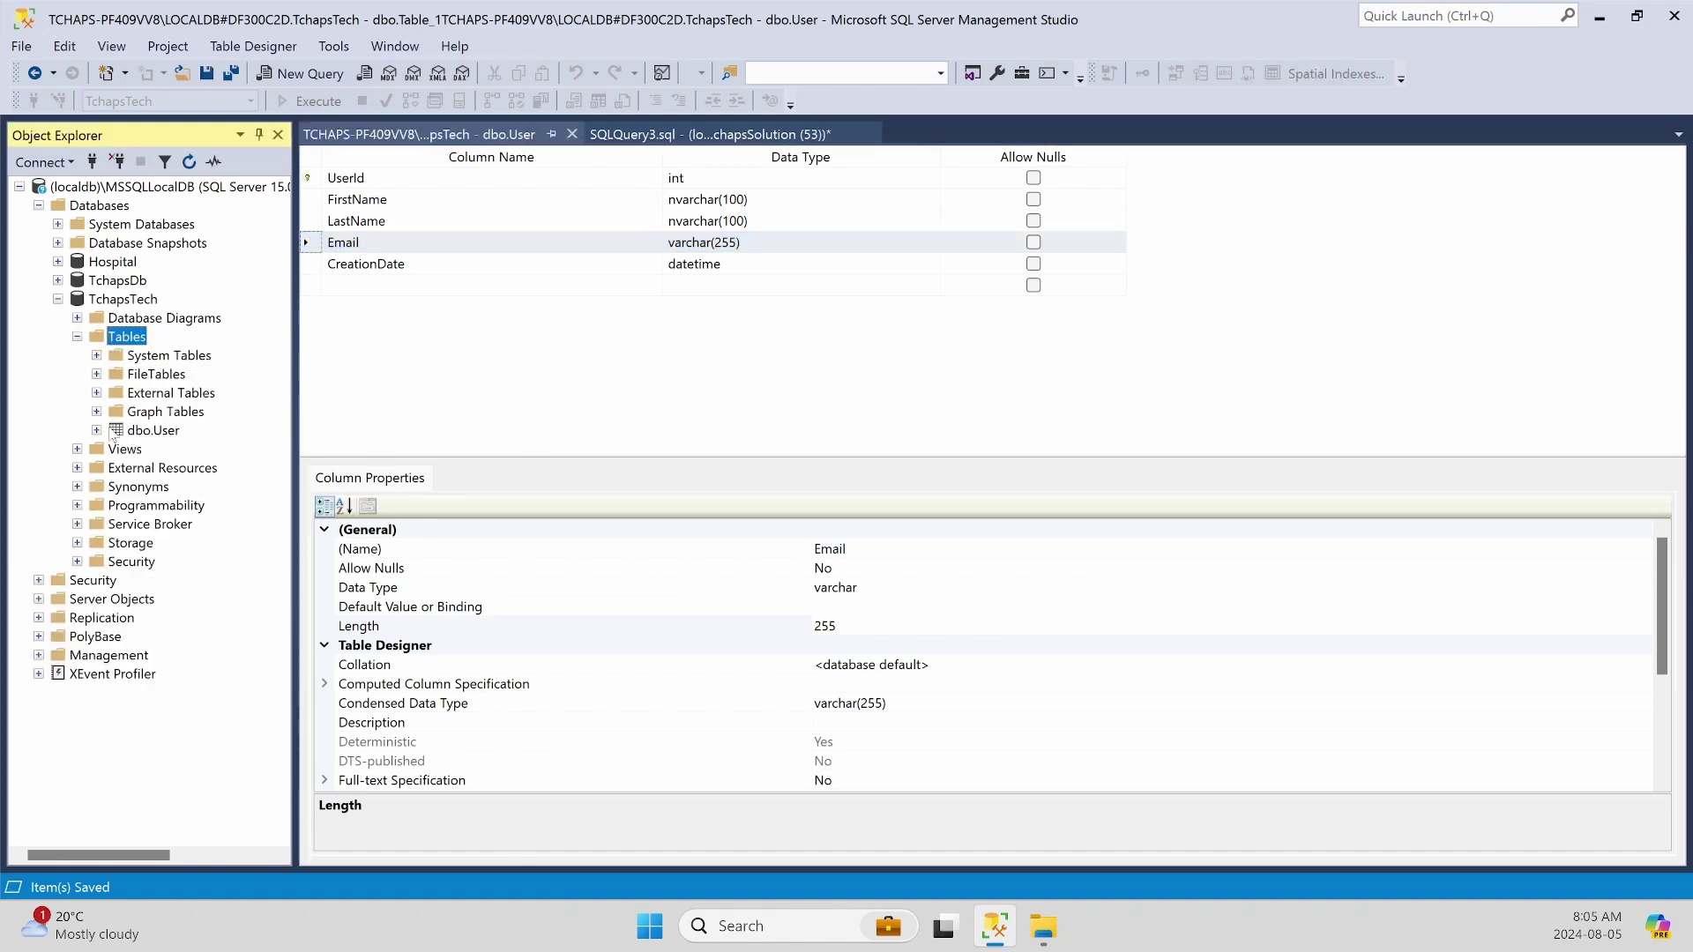
pyautogui.click(97, 431)
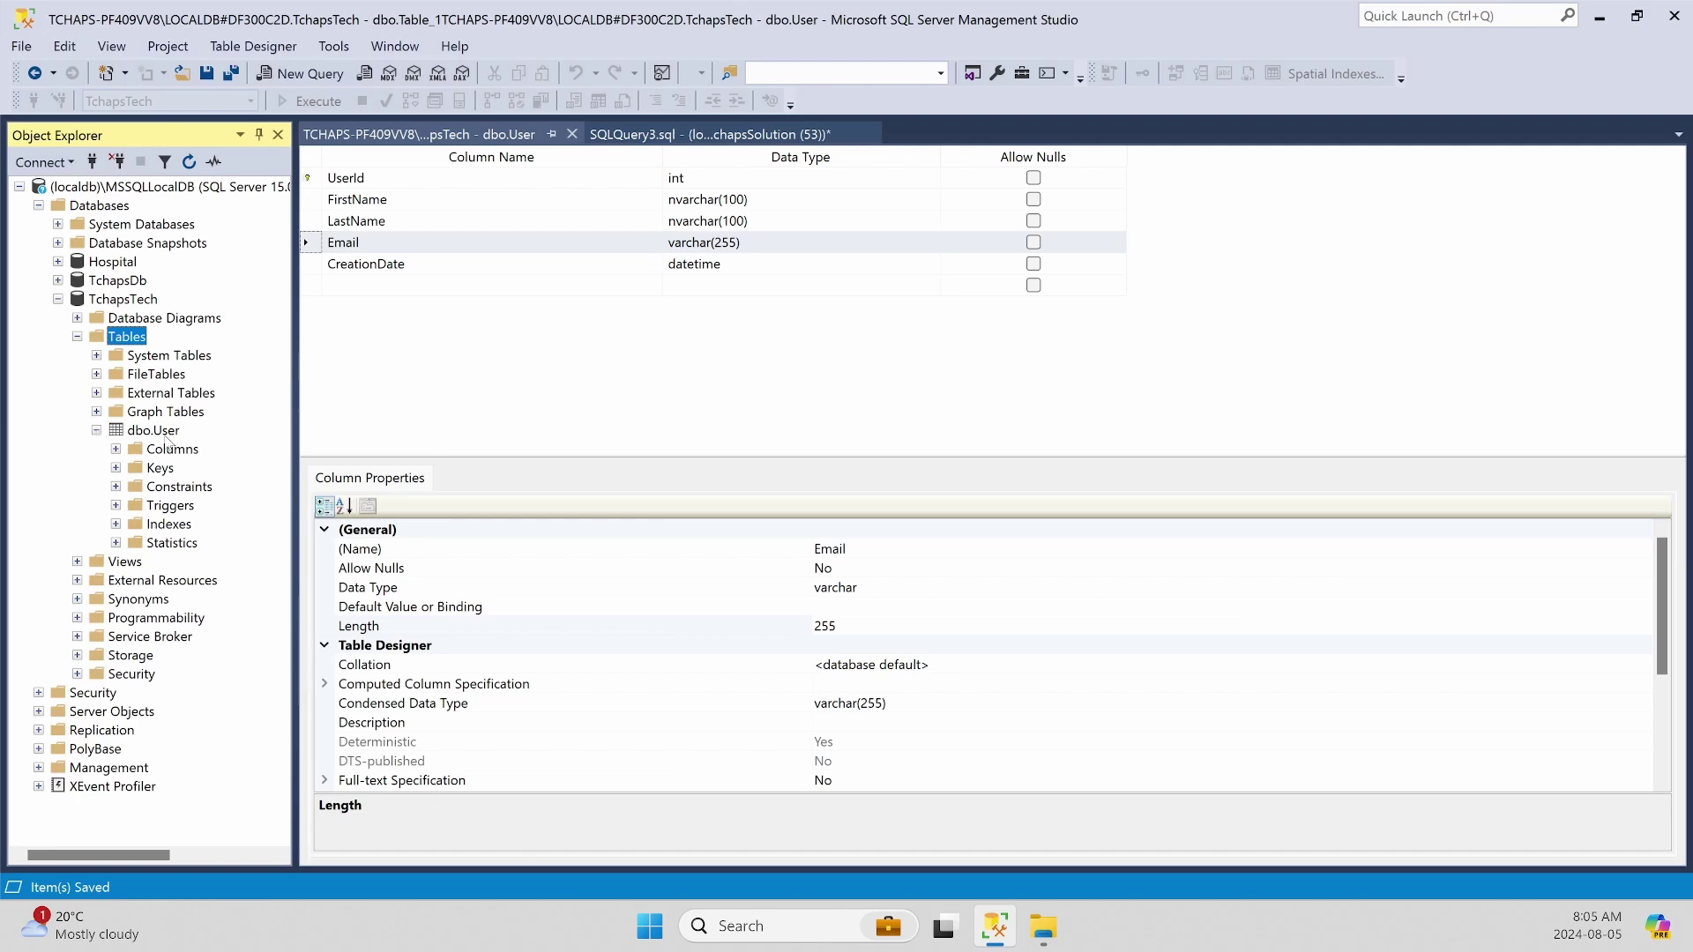
pyautogui.click(117, 450)
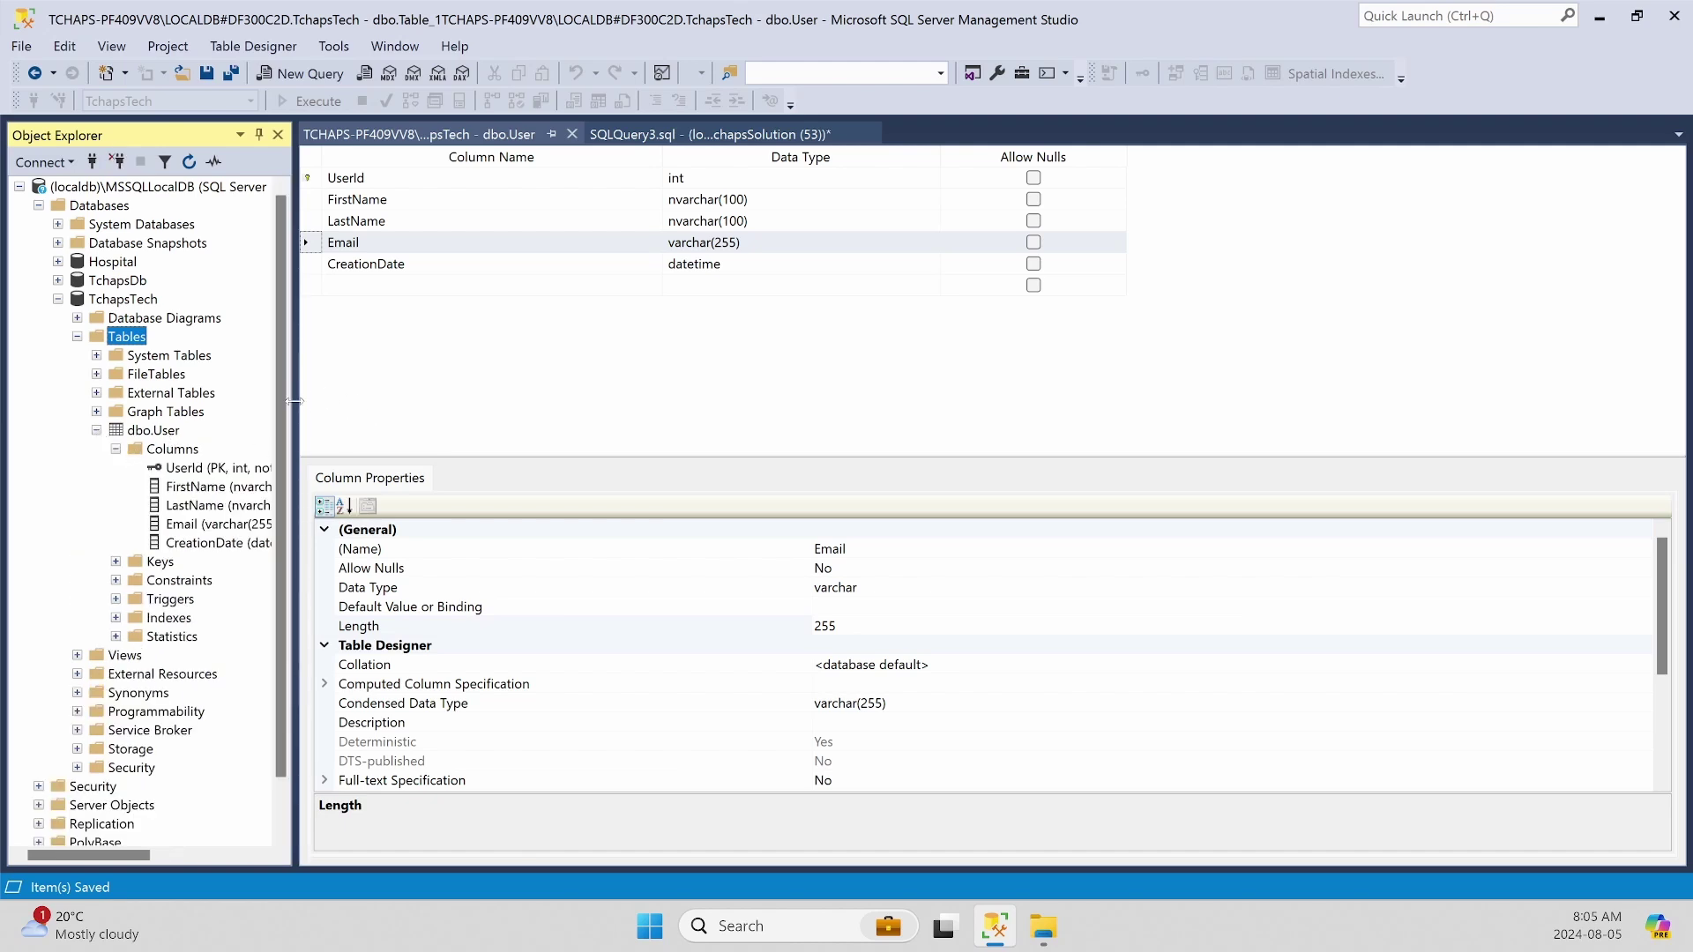
pyautogui.moveTo(295, 398); pyautogui.dragTo(421, 394)
pyautogui.click(169, 472)
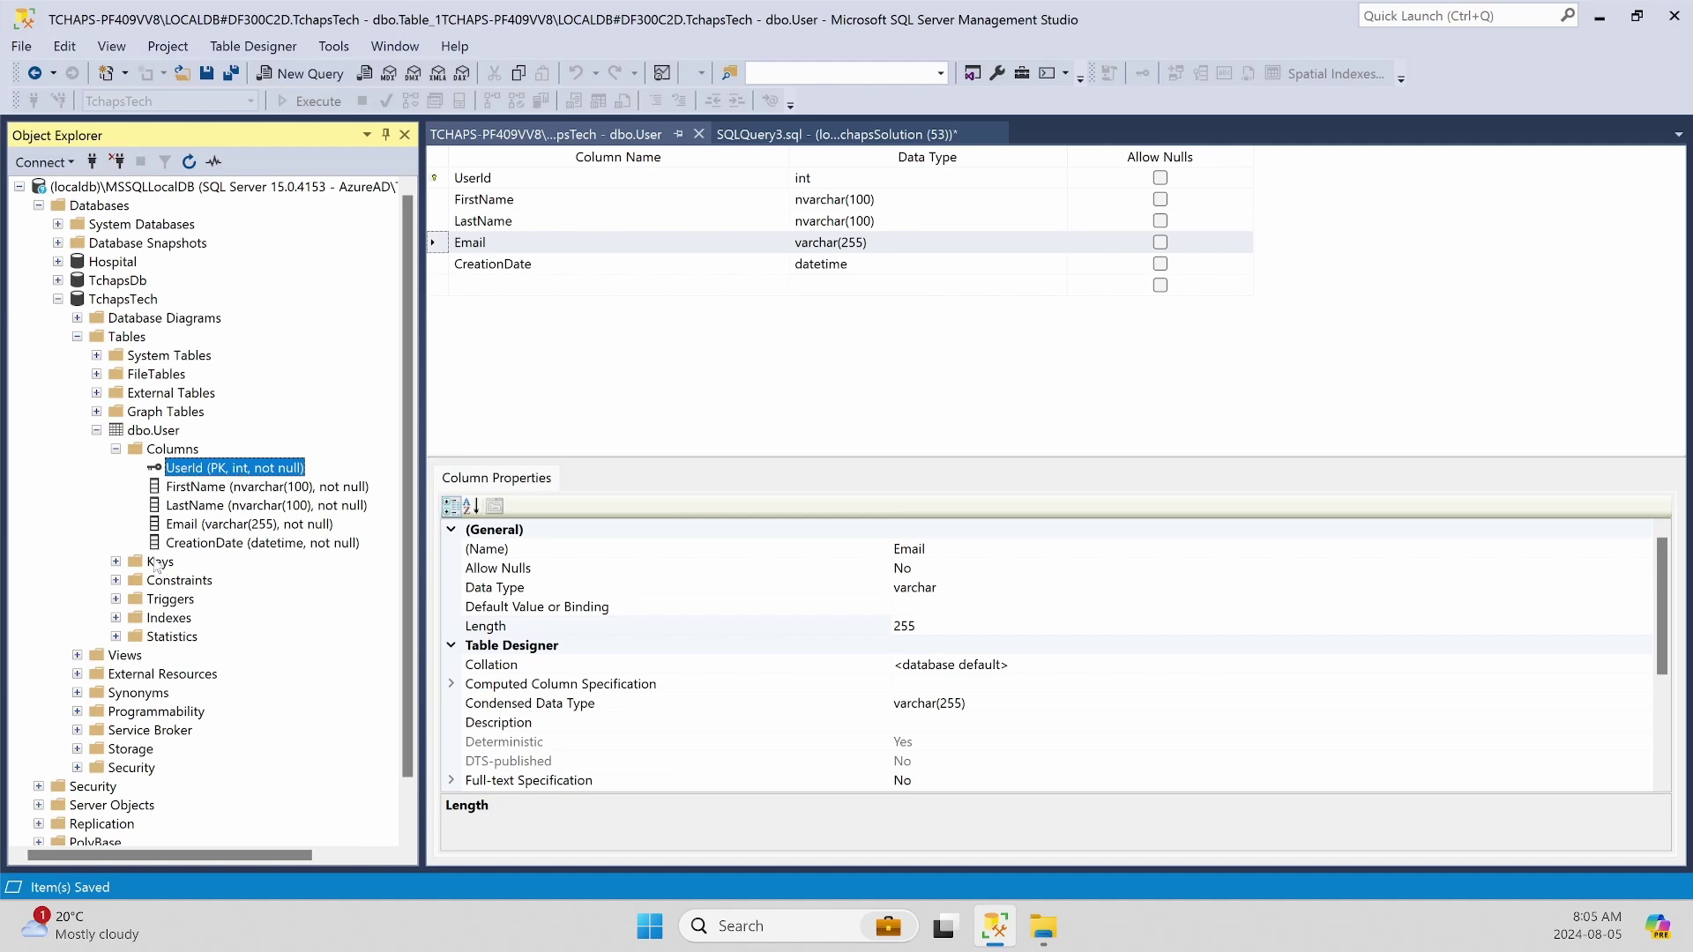
# - Examine the keys, constraints, indexes, statistics and triggers of the dbo.User table
pyautogui.click(115, 562)
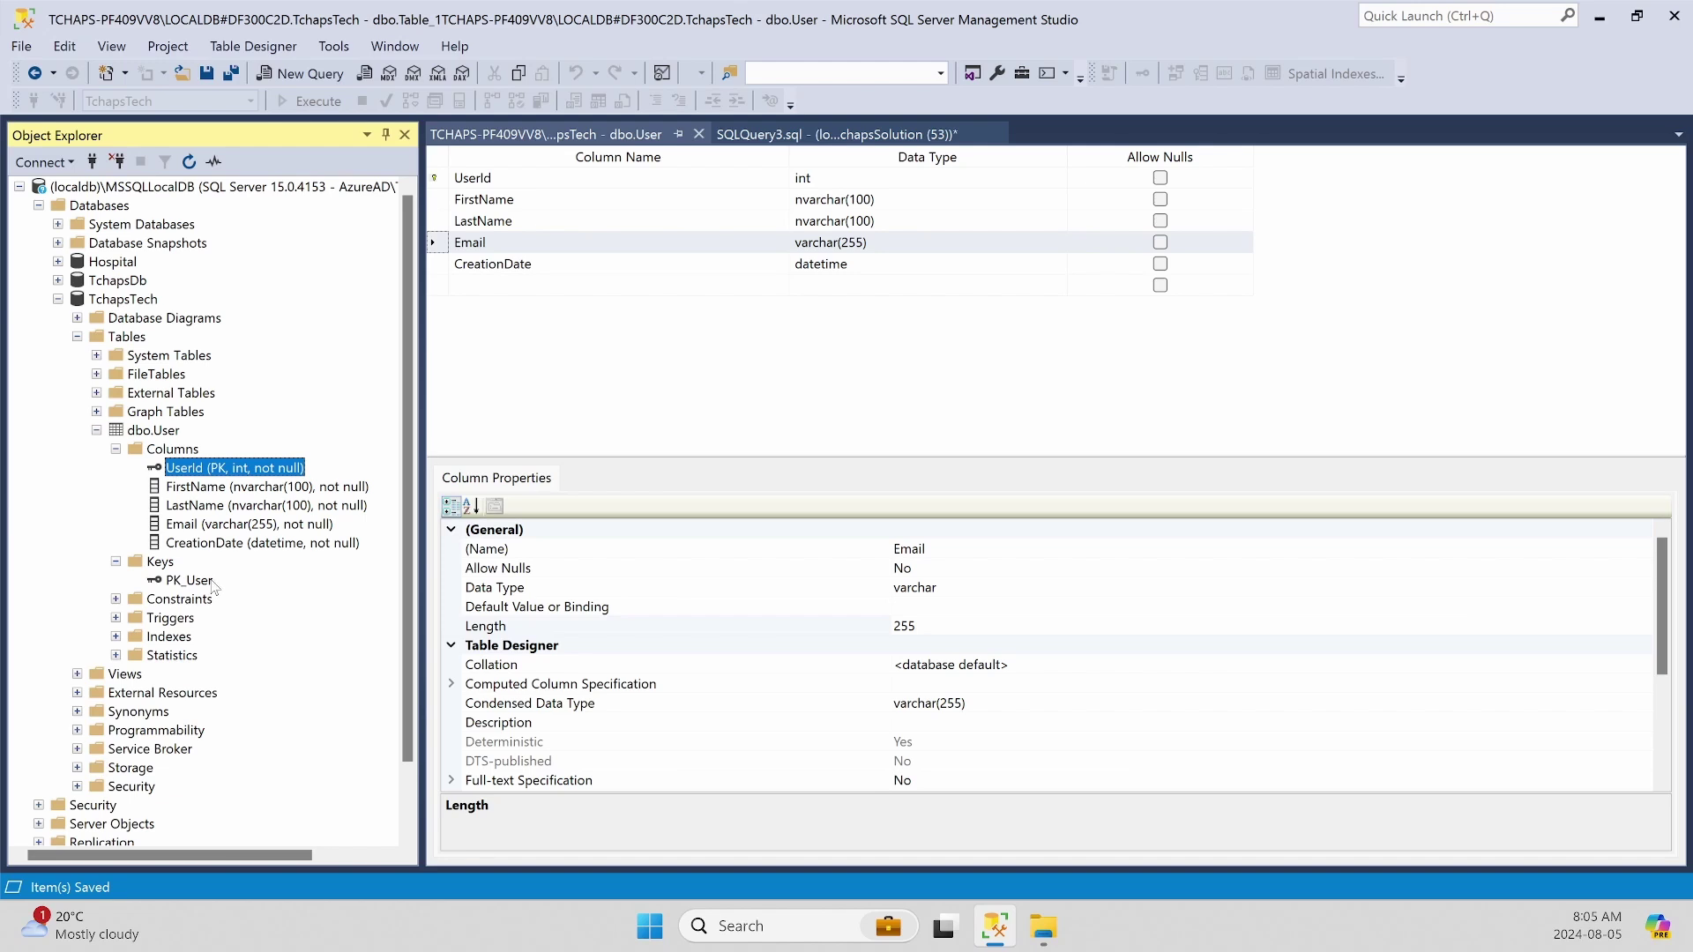
pyautogui.click(199, 581)
pyautogui.click(116, 600)
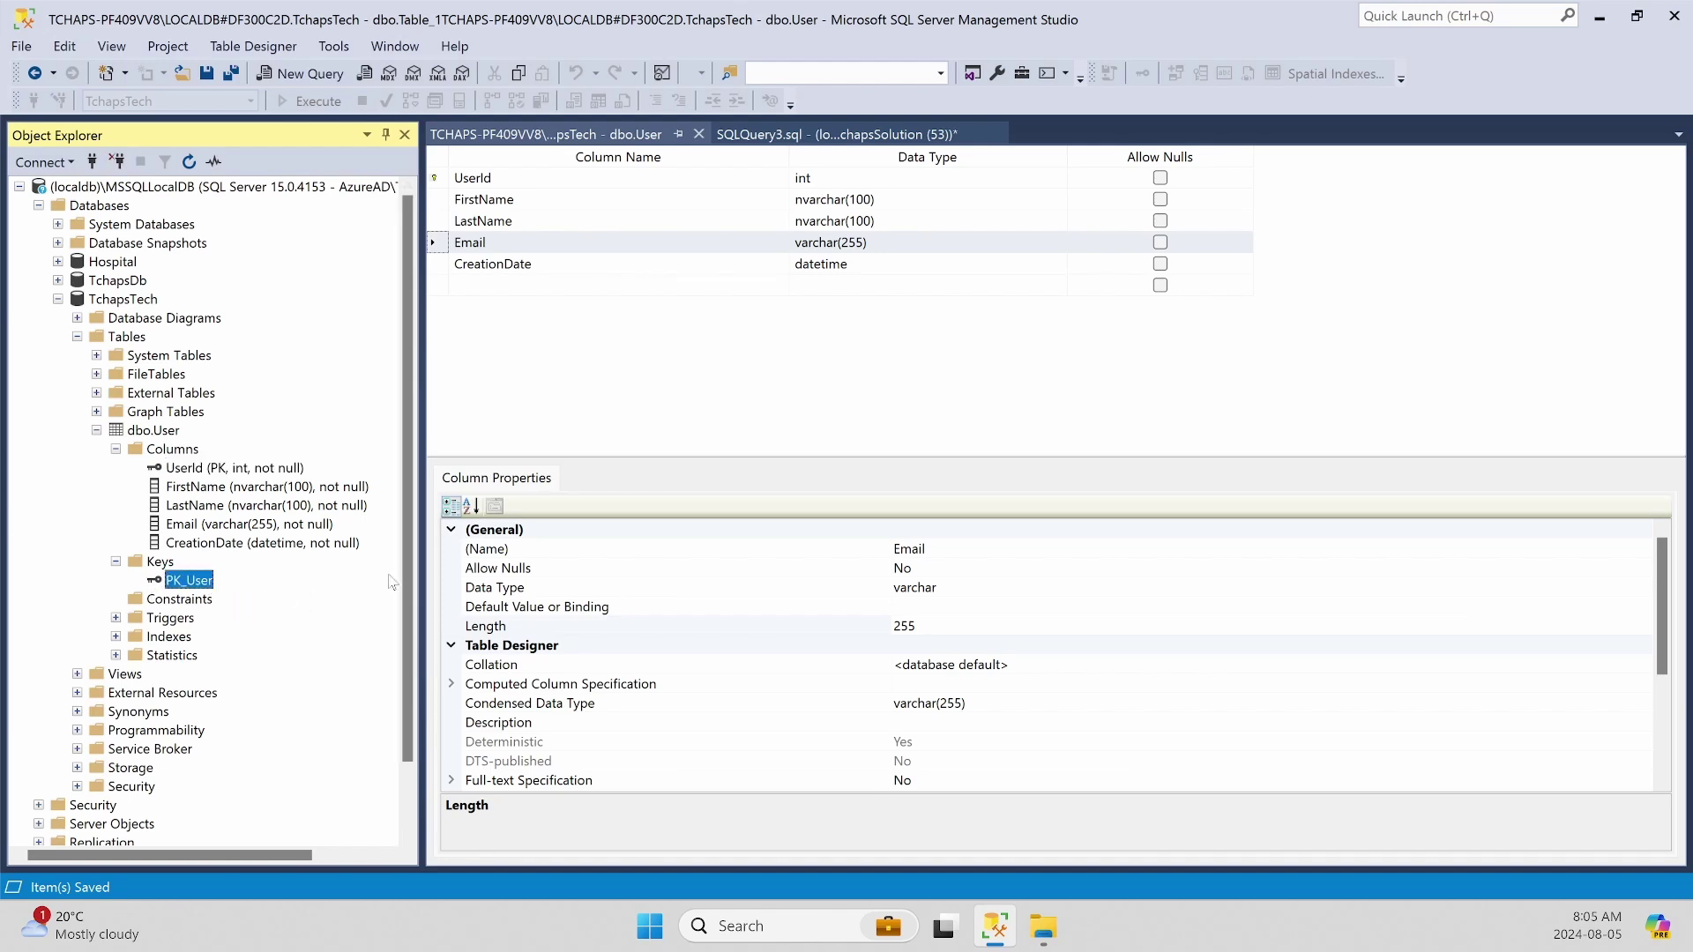
pyautogui.click(115, 636)
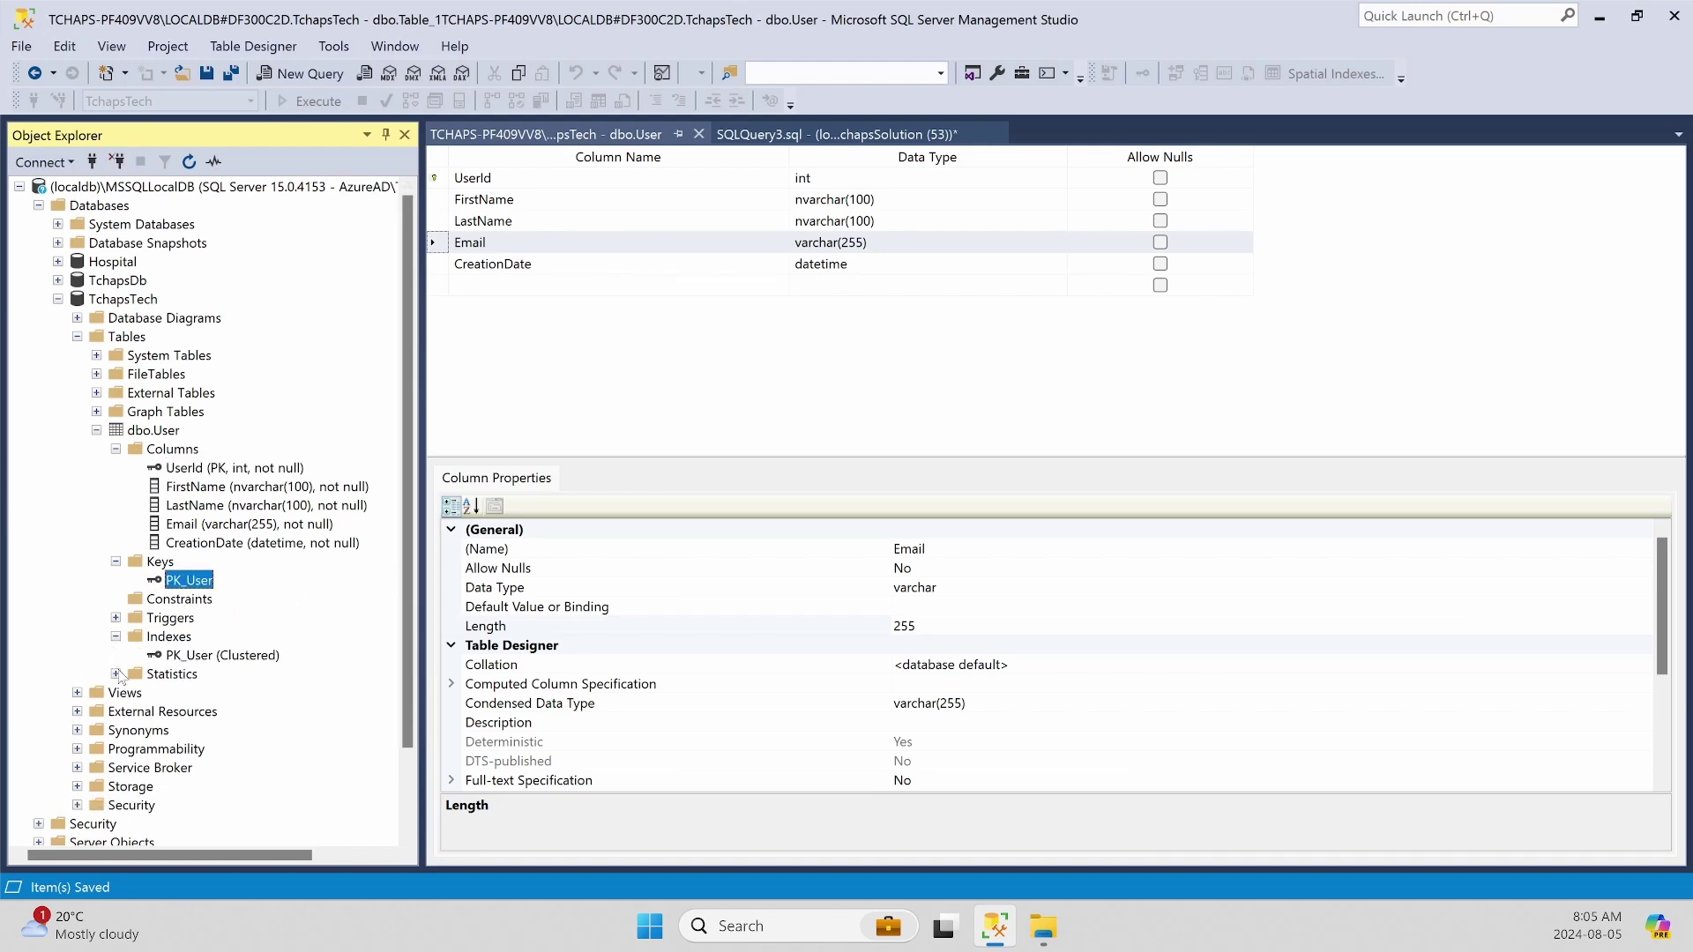
pyautogui.click(116, 674)
pyautogui.click(221, 657)
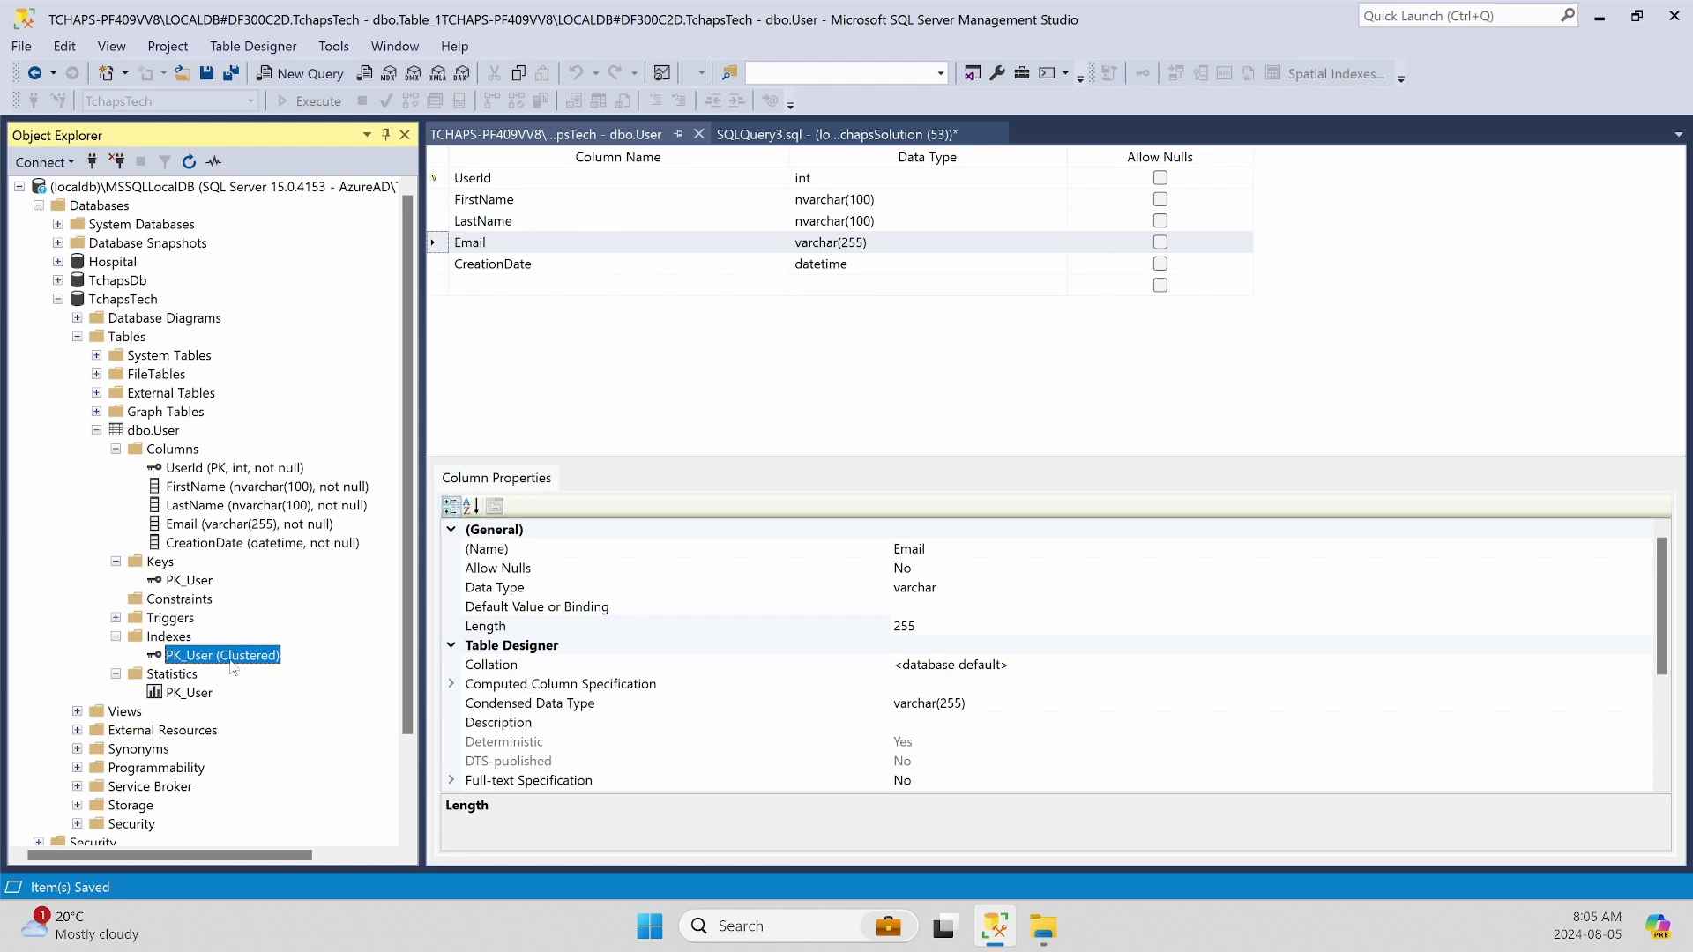
pyautogui.click(116, 618)
pyautogui.scroll(-1, 340, 569)
# - Open the properties of the dbo.User table and review its database, server and schema
pyautogui.rightClick(150, 374)
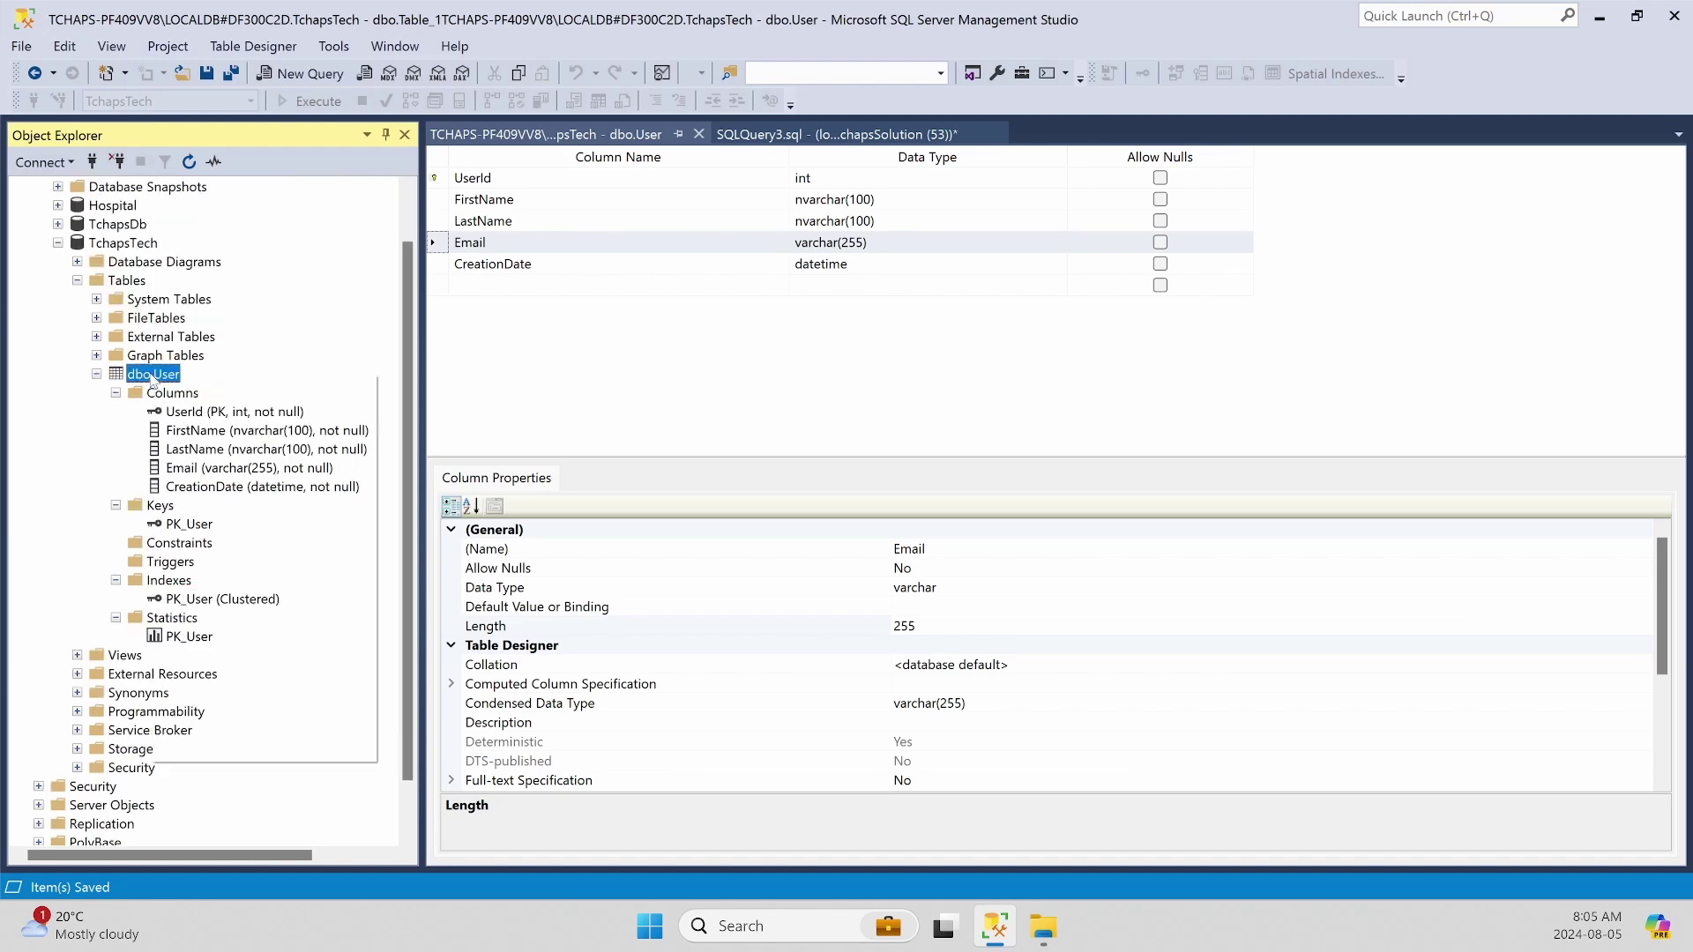
pyautogui.click(256, 751)
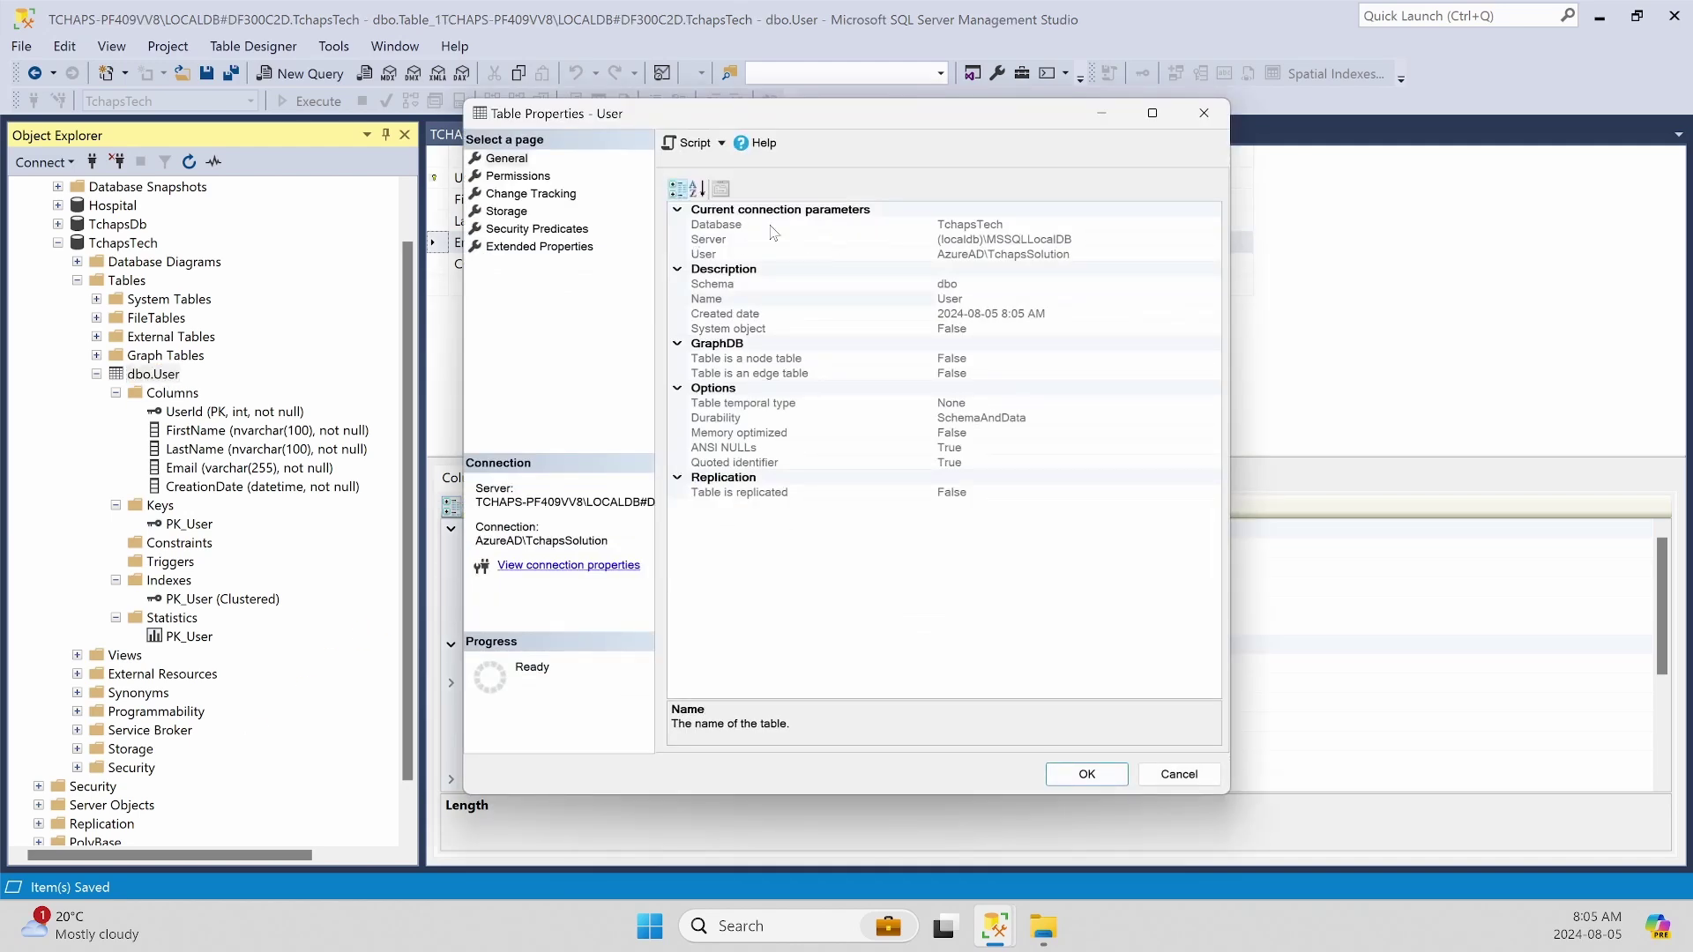
pyautogui.click(972, 224)
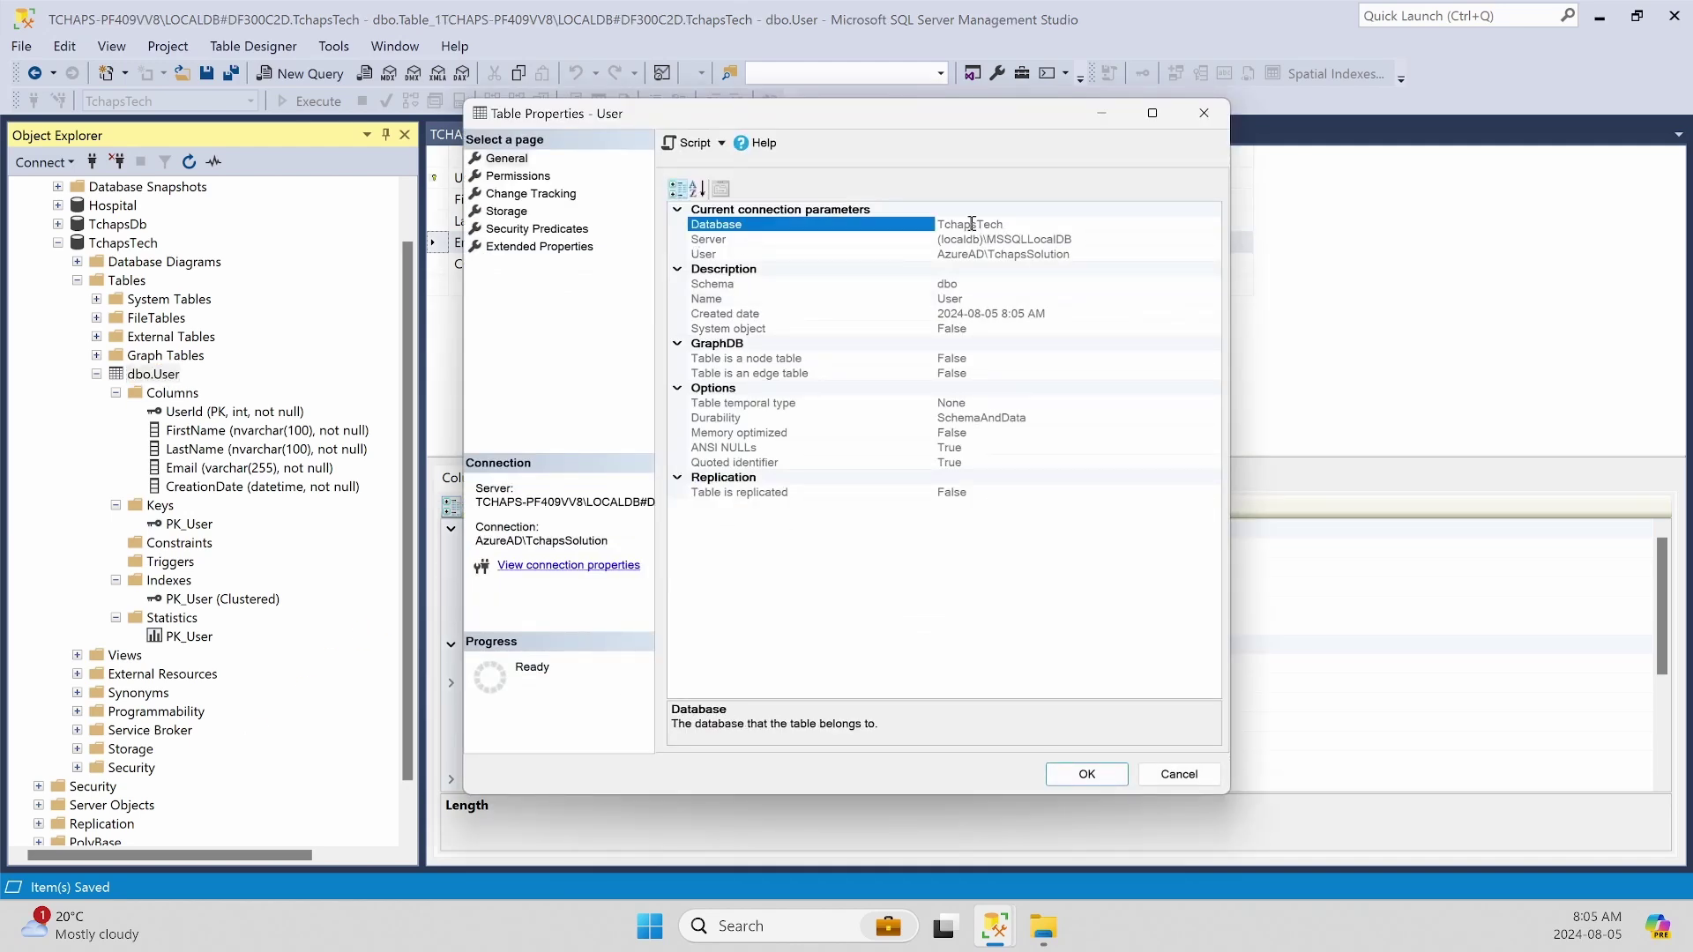
pyautogui.click(1095, 240)
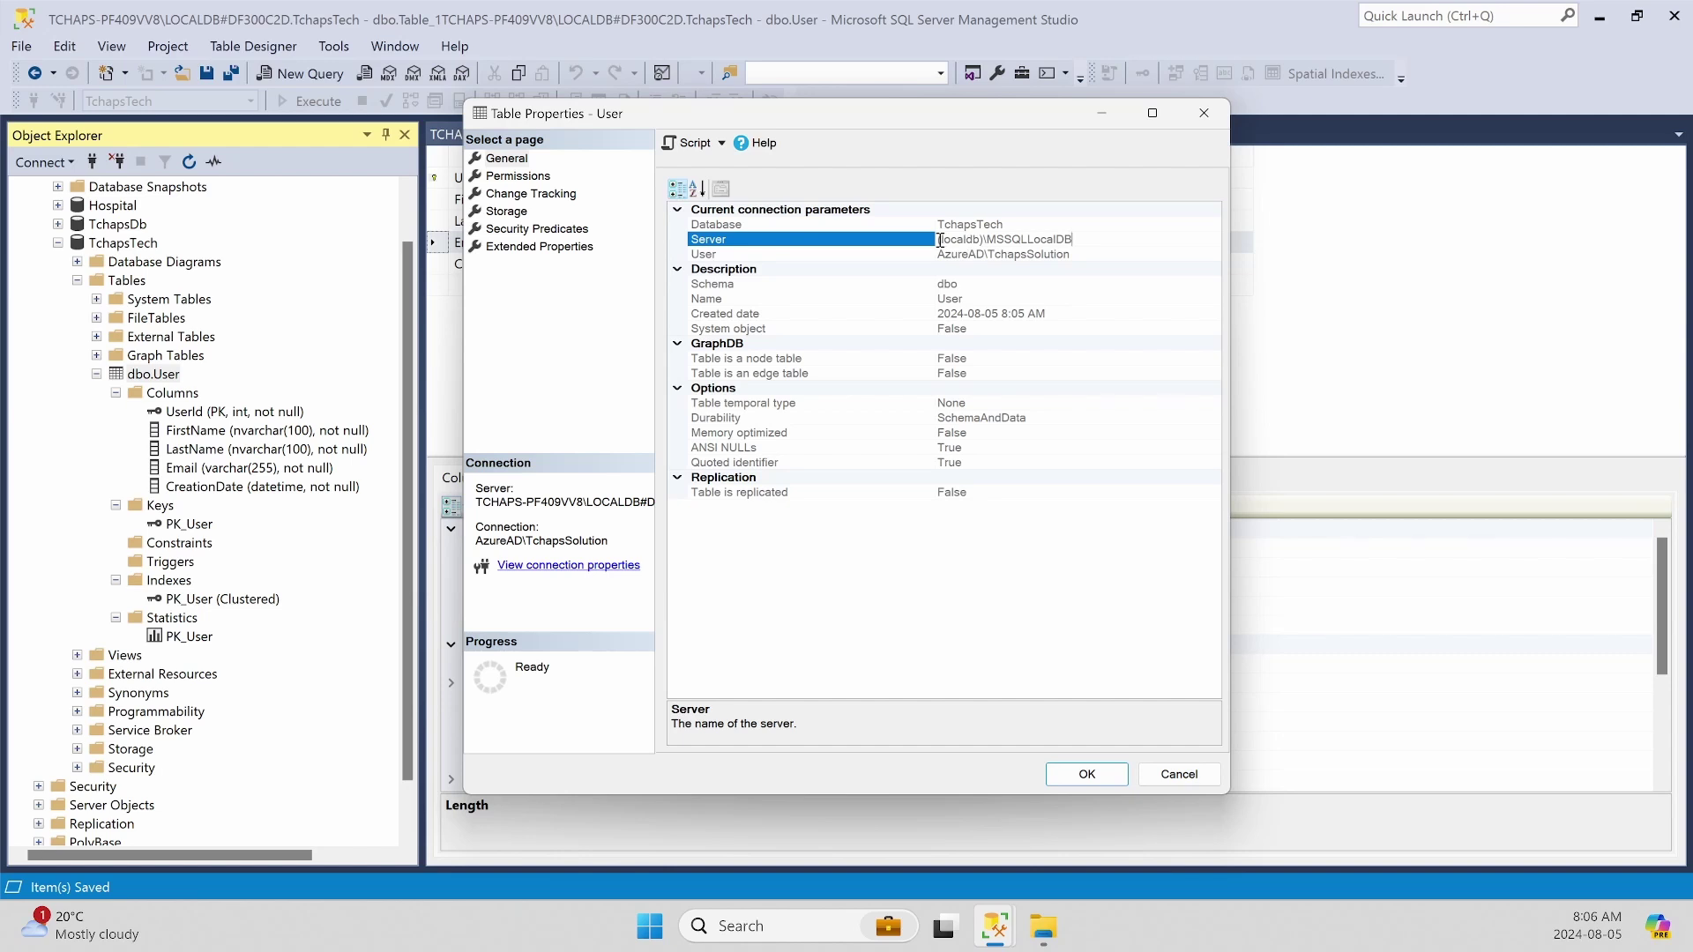
pyautogui.click(947, 285)
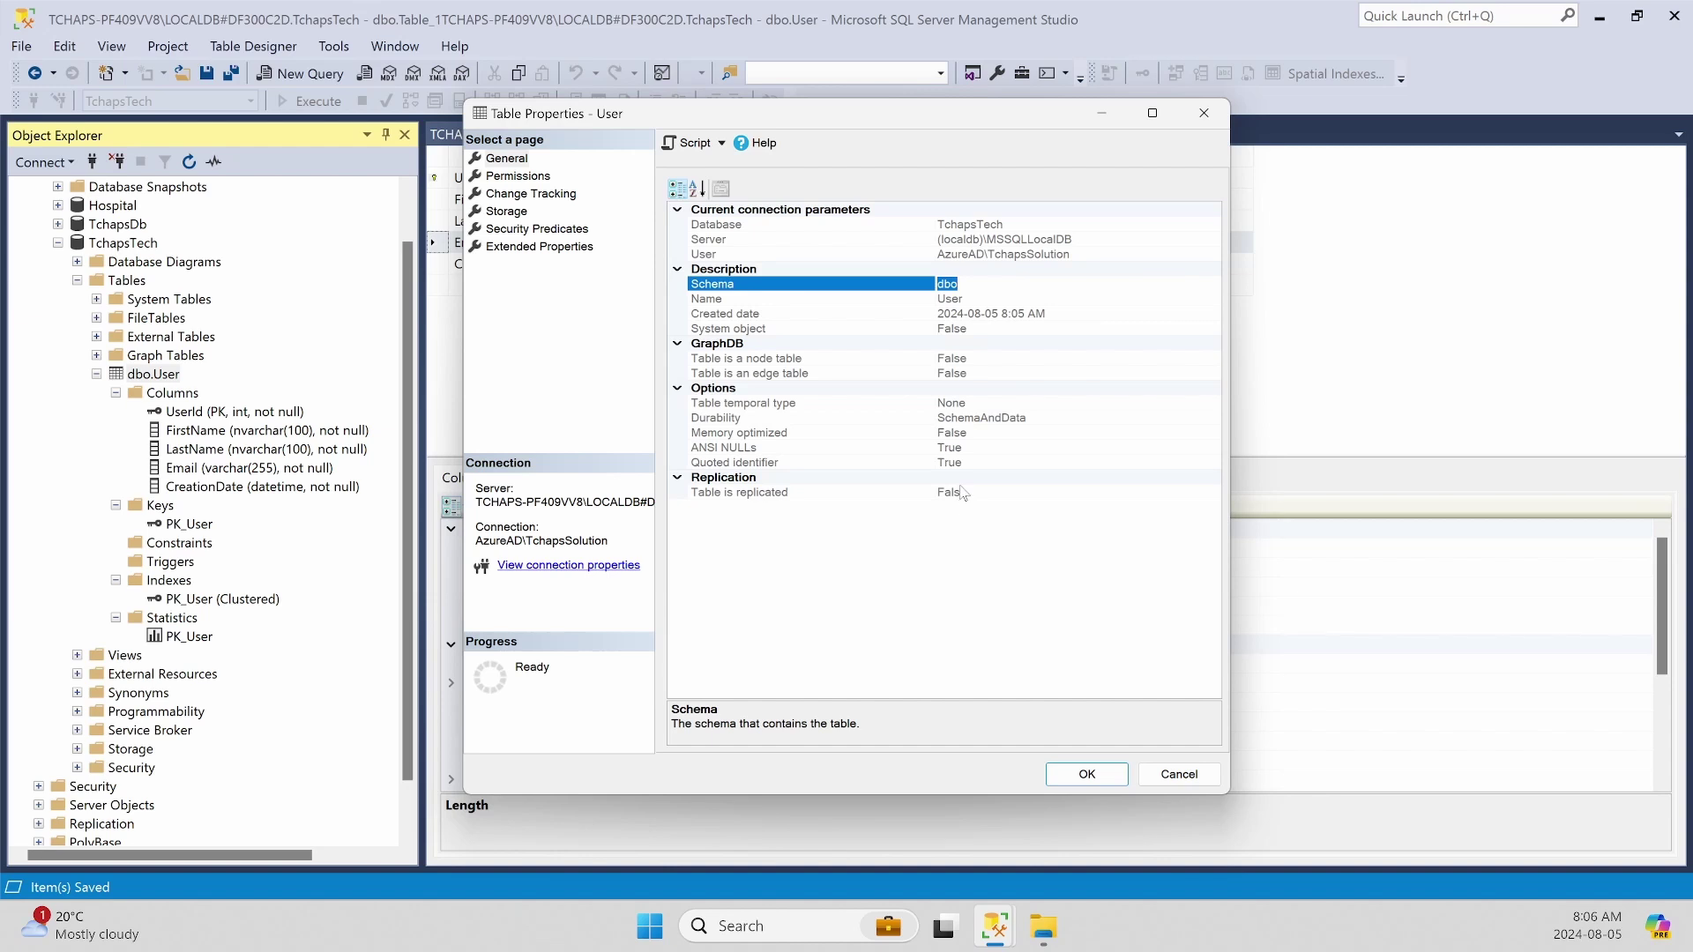
# - Review the User table's permissions, change tracking, storage filegroup, security predicates and extended properties
pyautogui.click(504, 175)
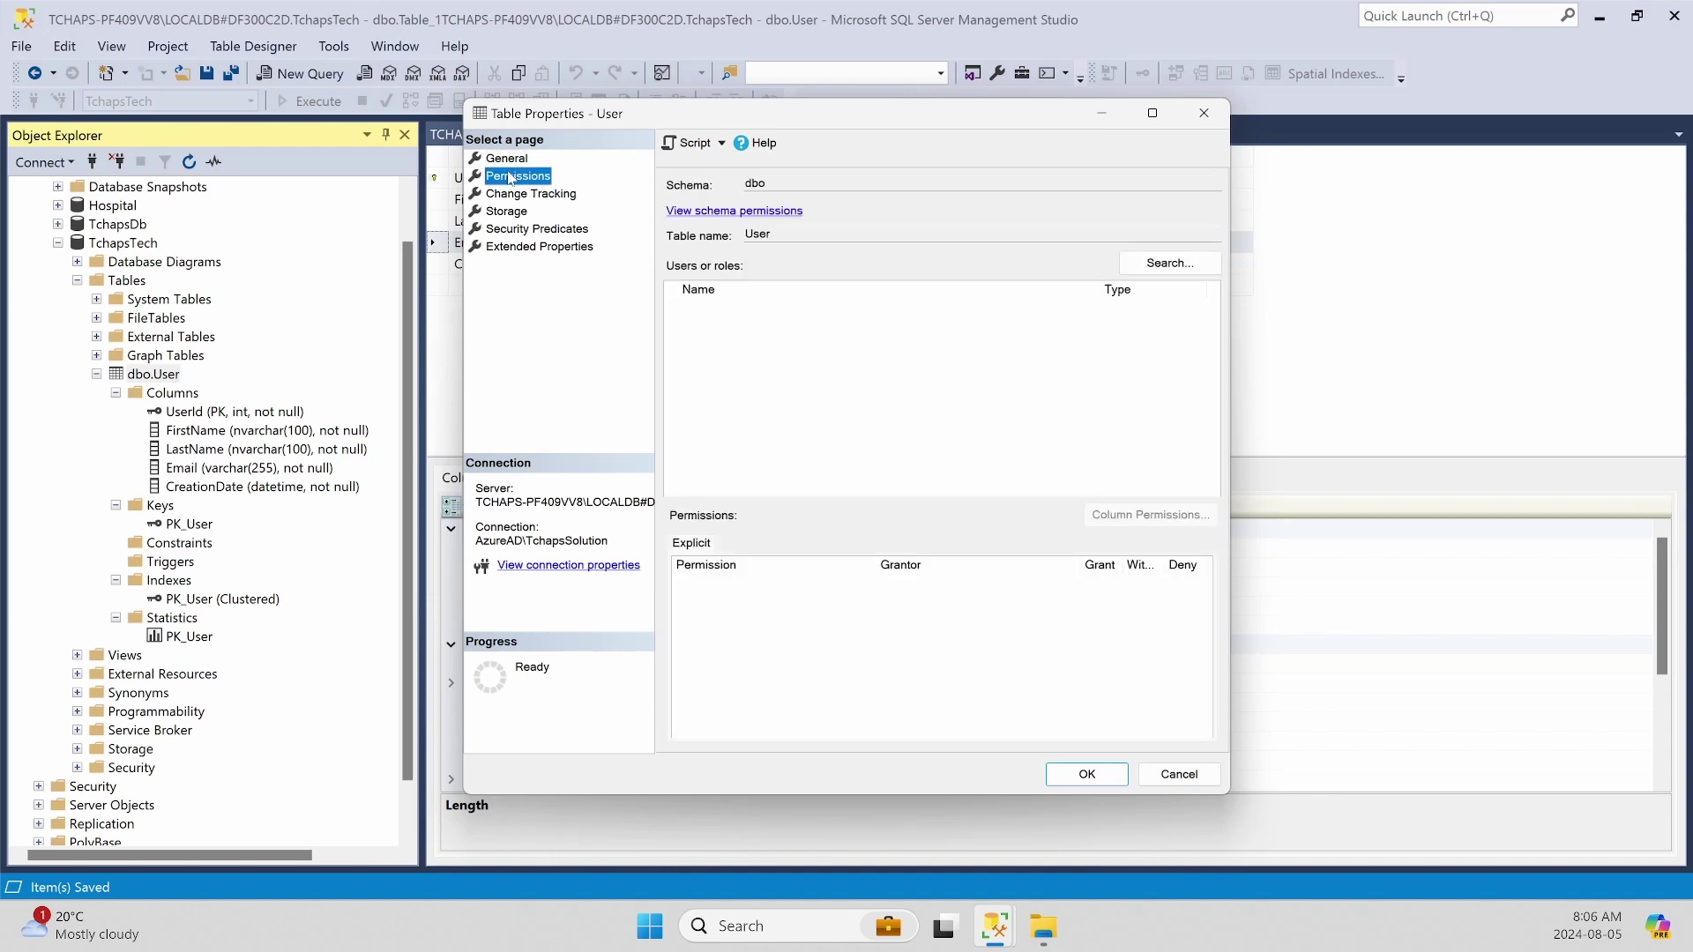
pyautogui.click(520, 194)
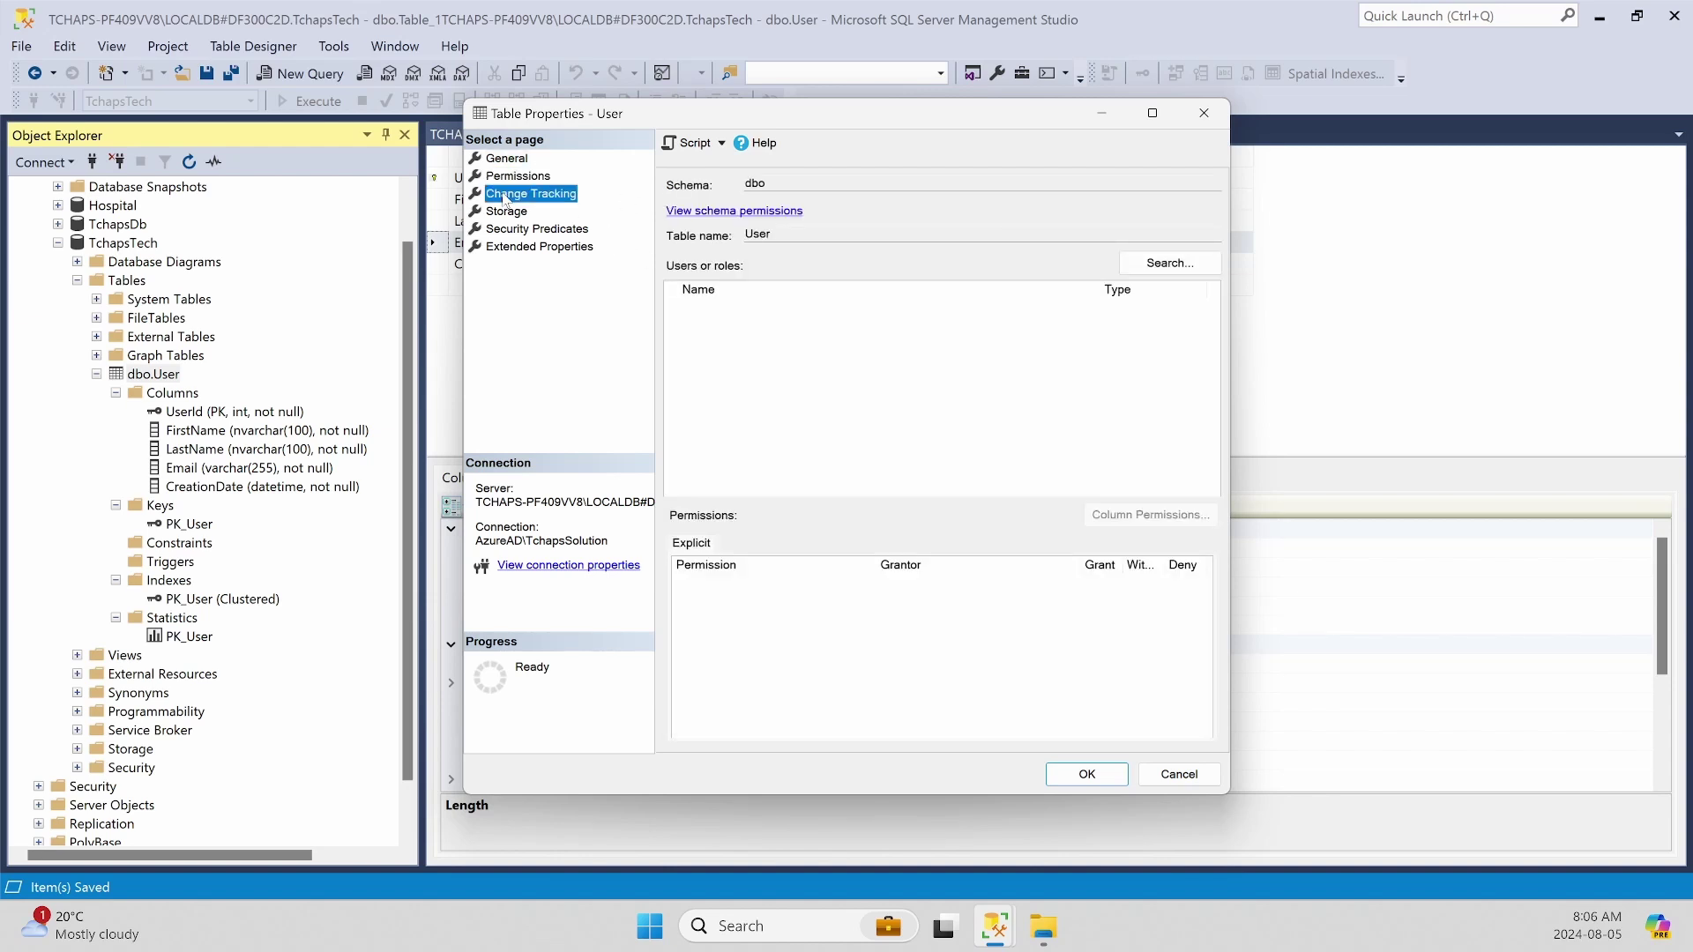
pyautogui.click(508, 213)
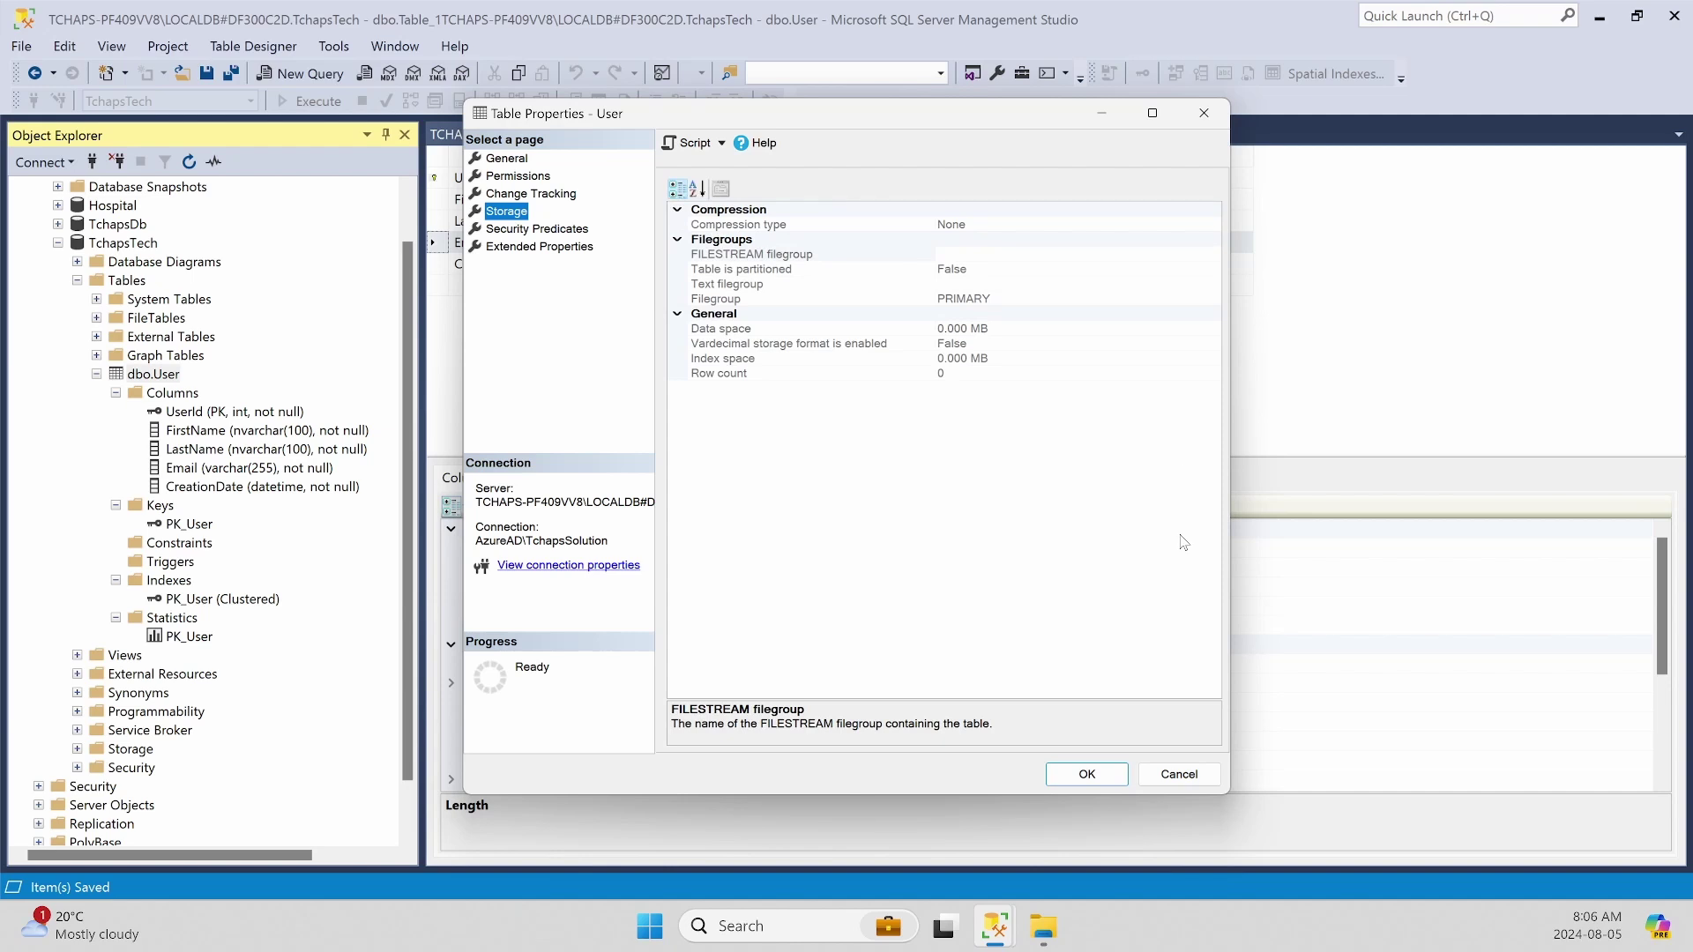
pyautogui.click(976, 301)
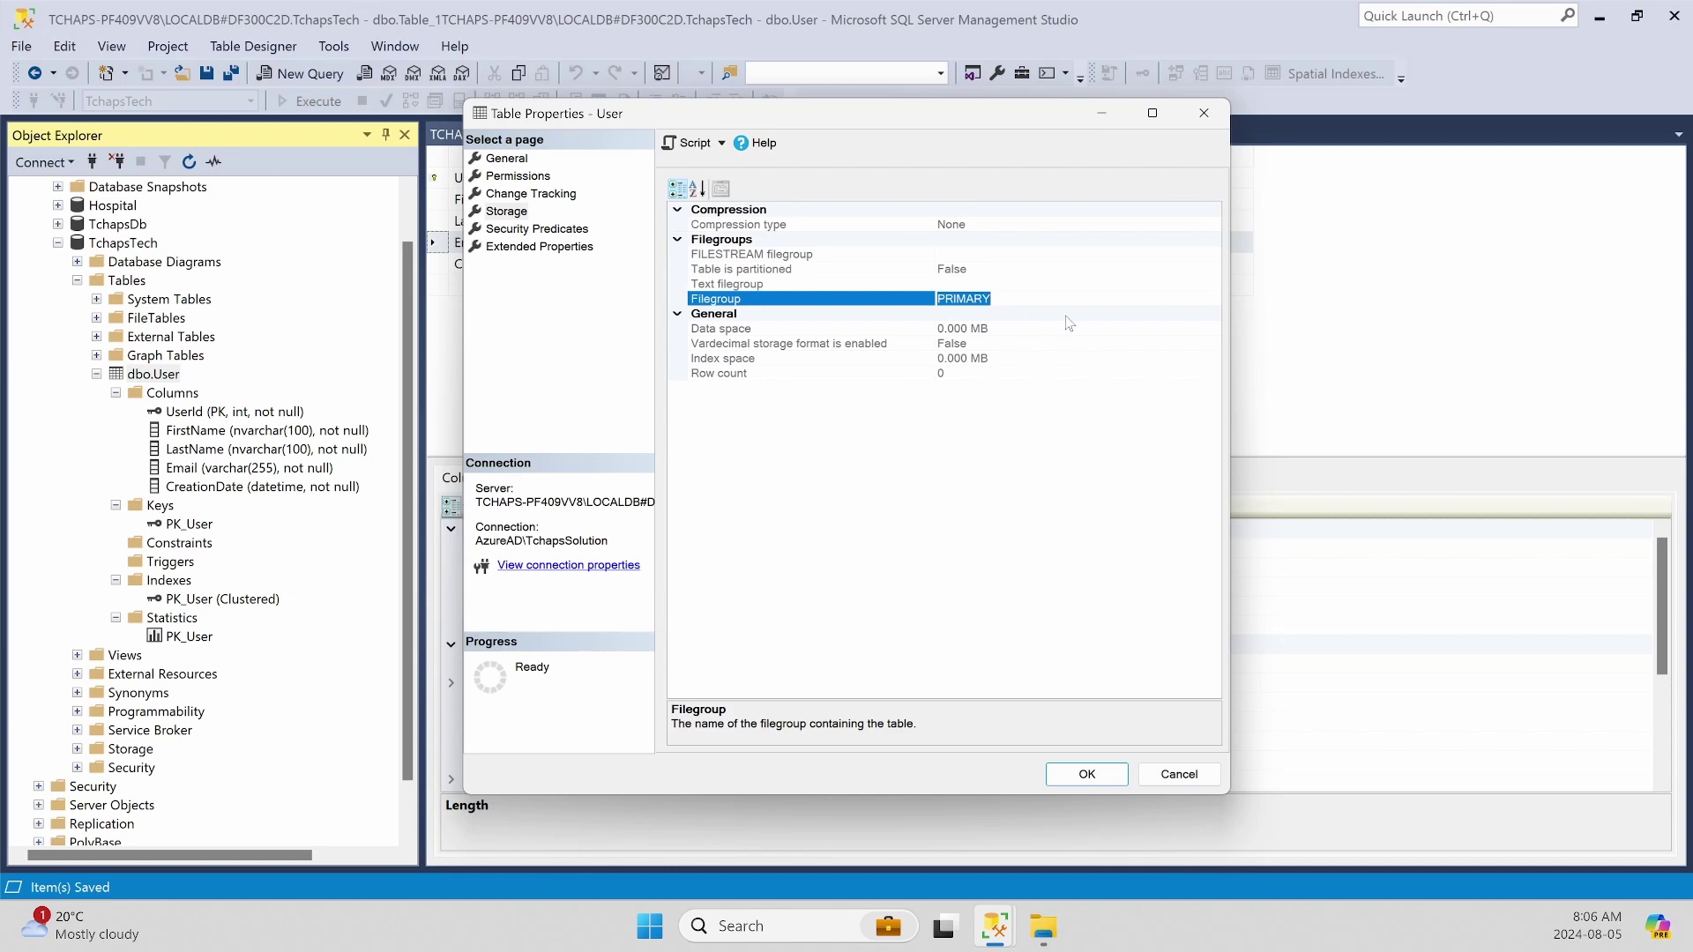
pyautogui.click(548, 231)
pyautogui.click(542, 248)
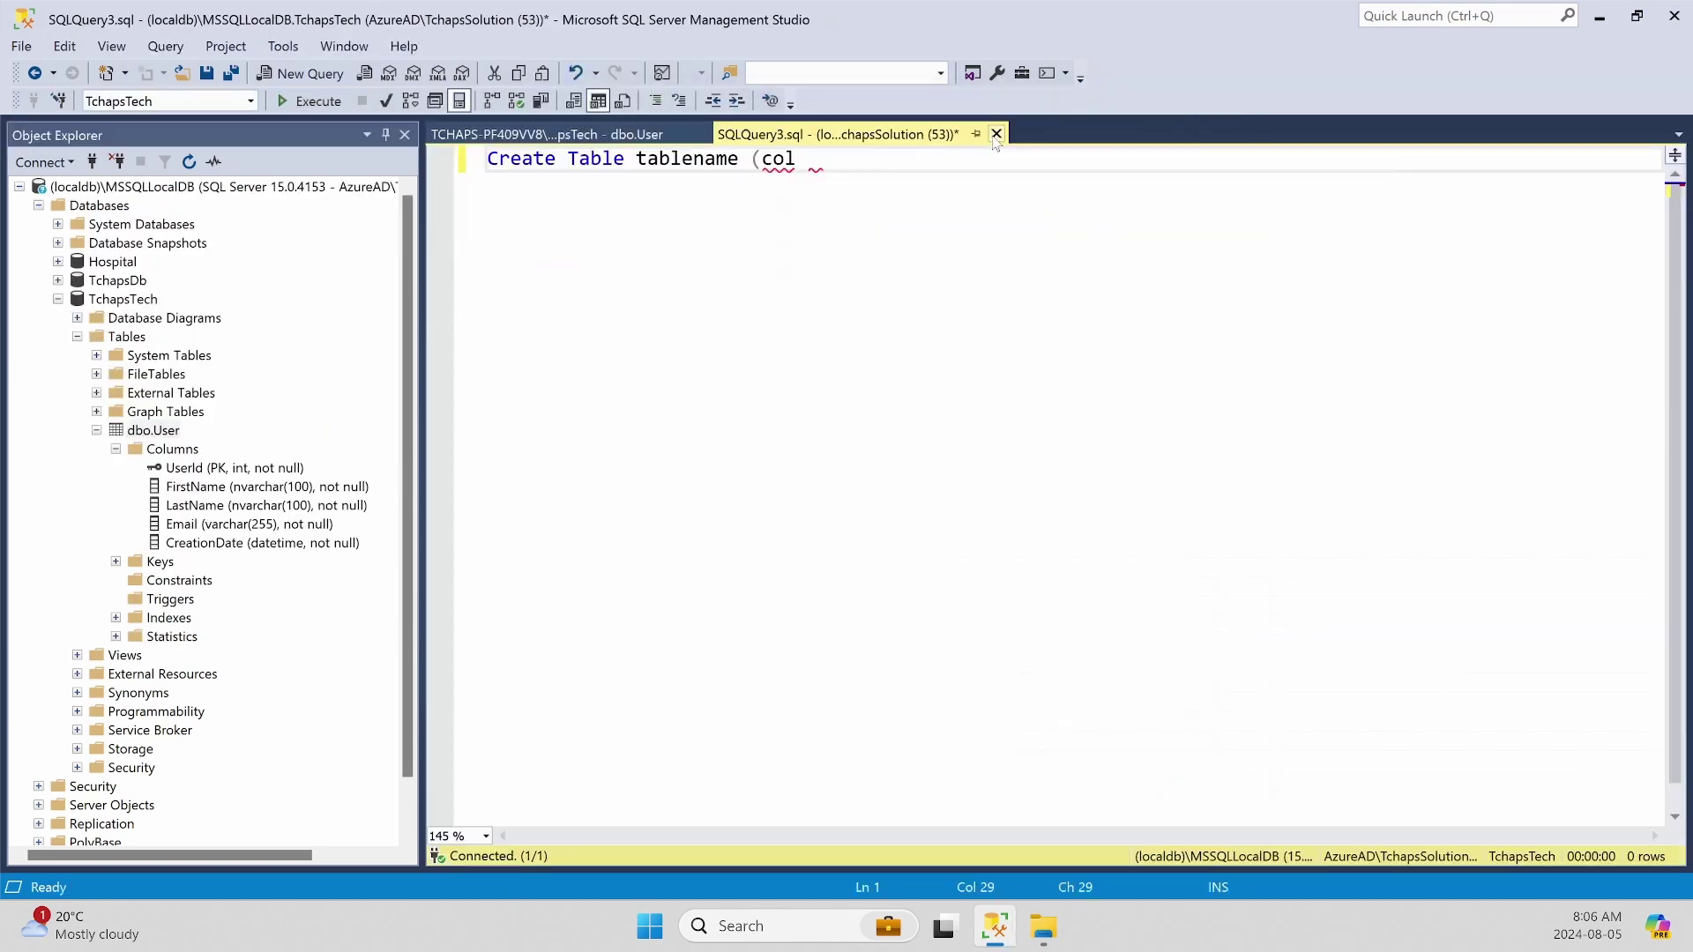
# - Close the SQLQuery3.sql query and the User table's designer
pyautogui.hotkey('ctrl', 'F4')
pyautogui.click(916, 585)
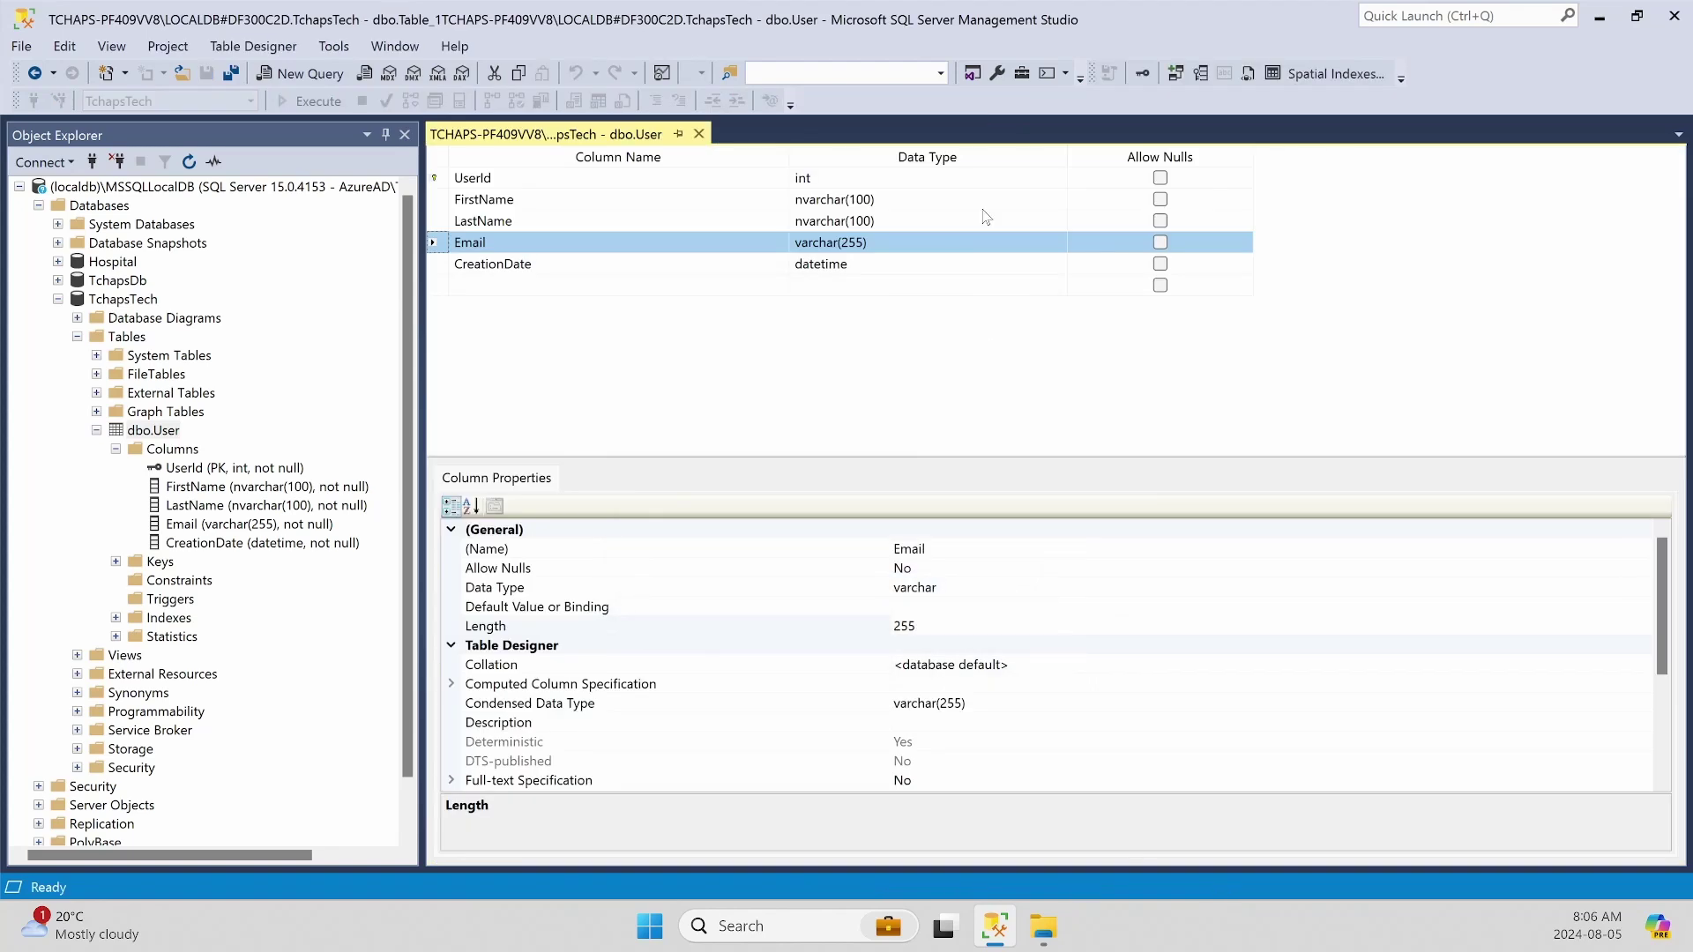
pyautogui.click(699, 133)
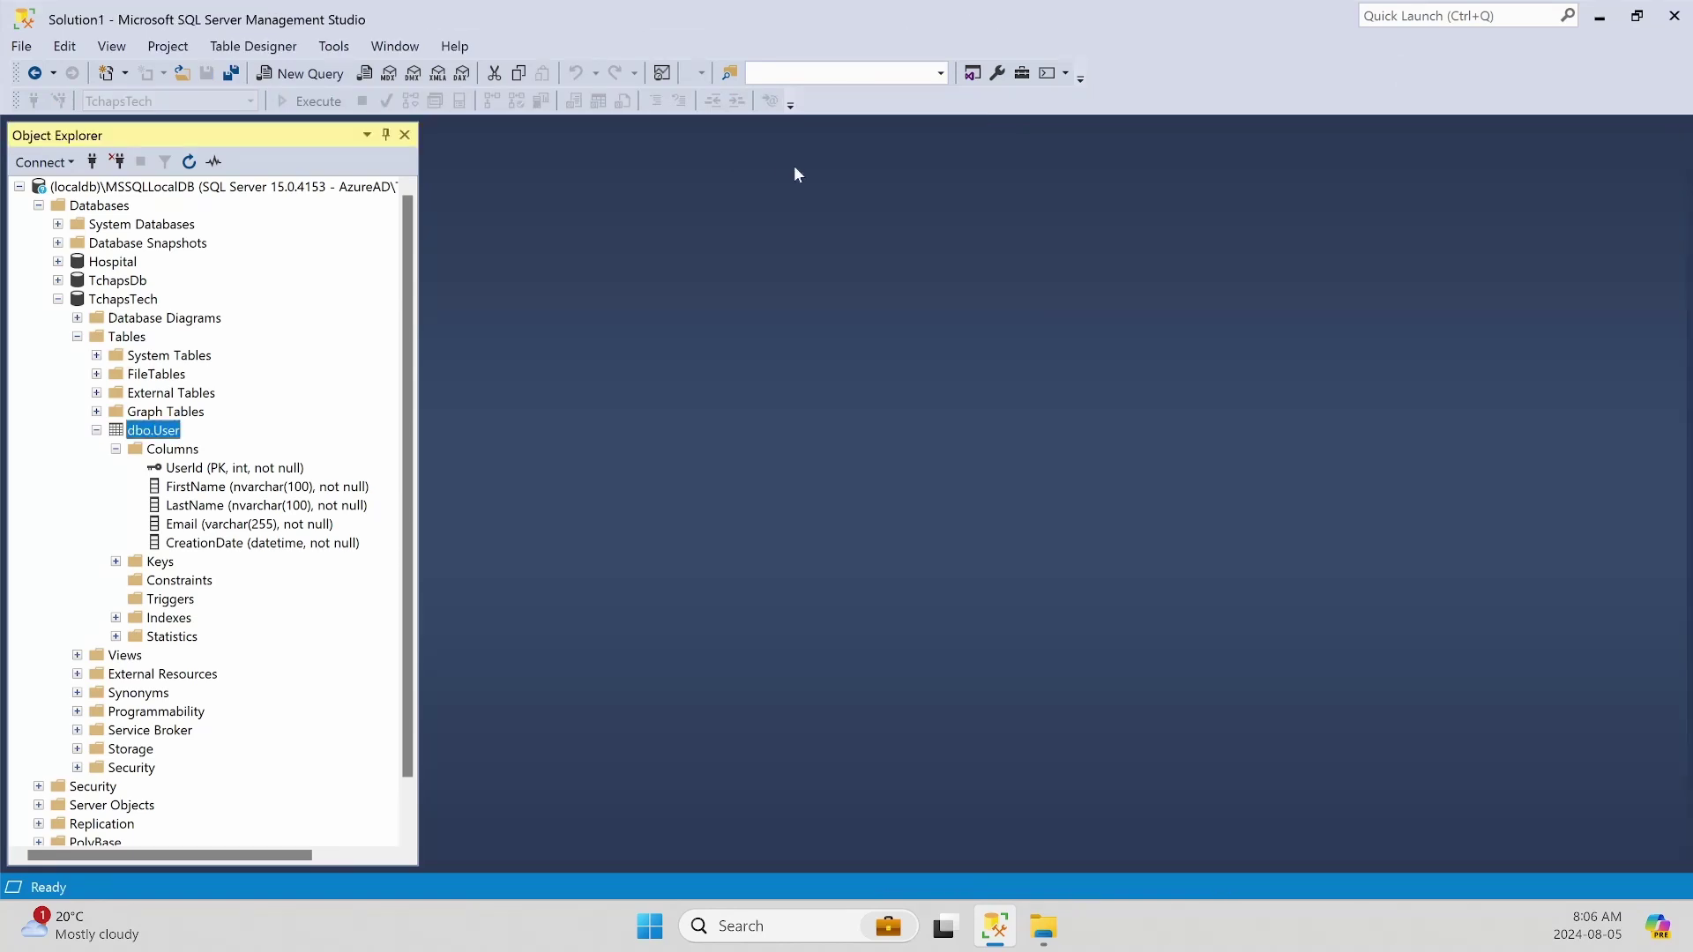
# - Script the dbo.User table as a CREATE statement into a new query editor window
pyautogui.rightClick(144, 432)
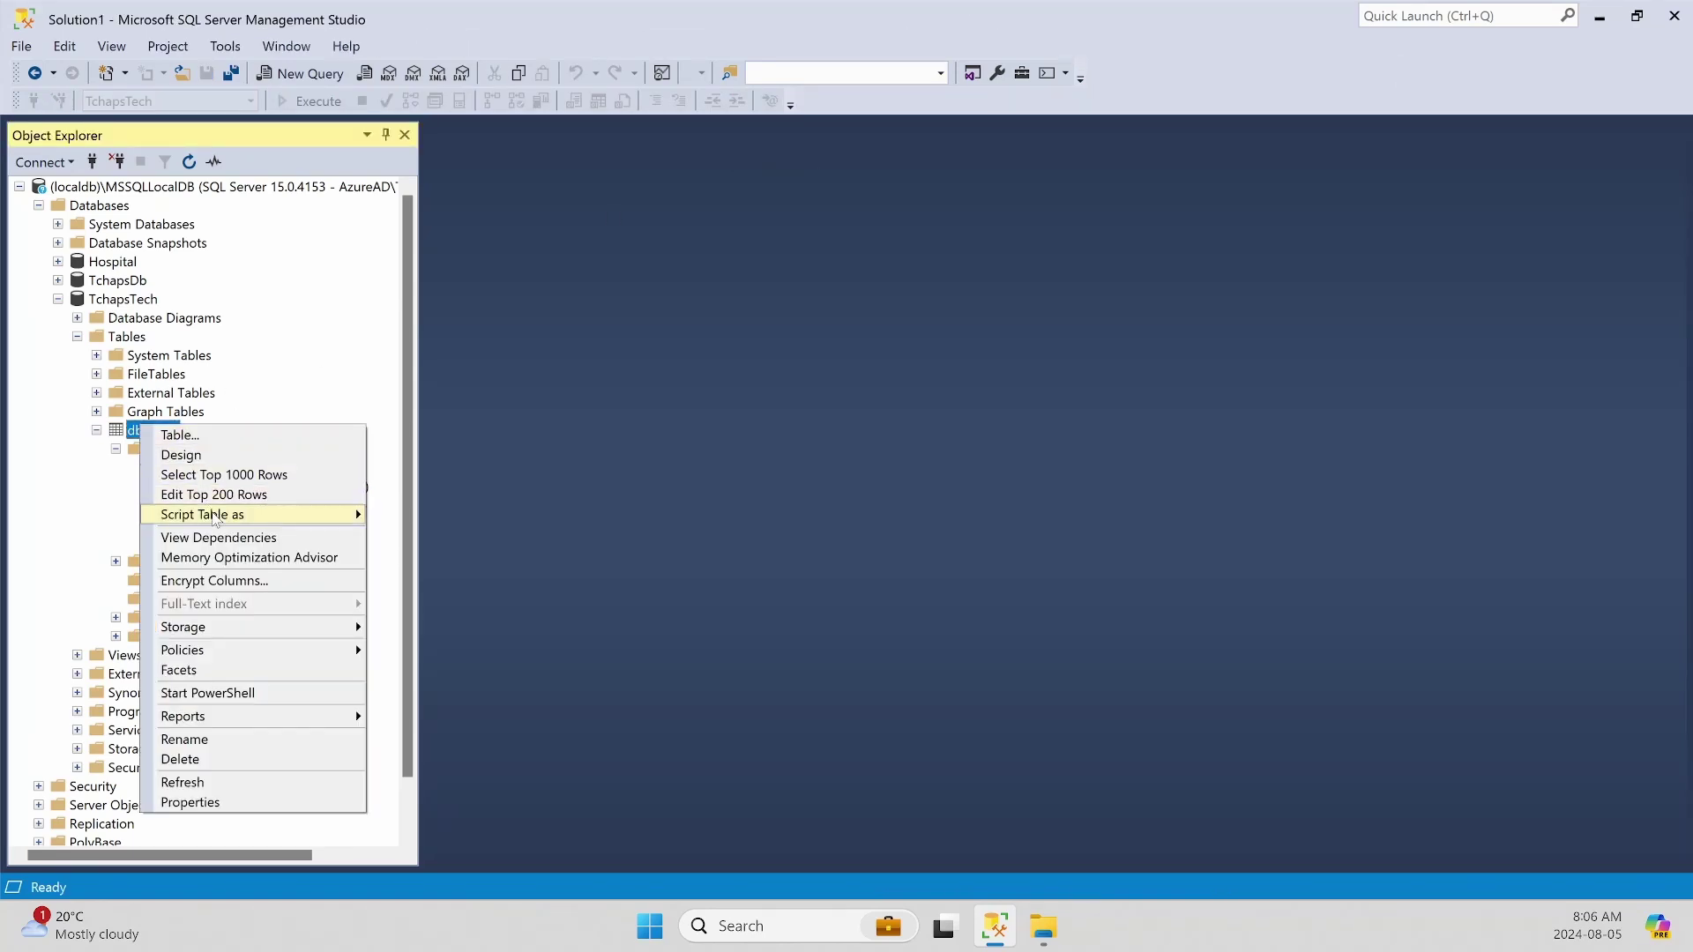
pyautogui.moveTo(215, 519)
pyautogui.moveTo(485, 519)
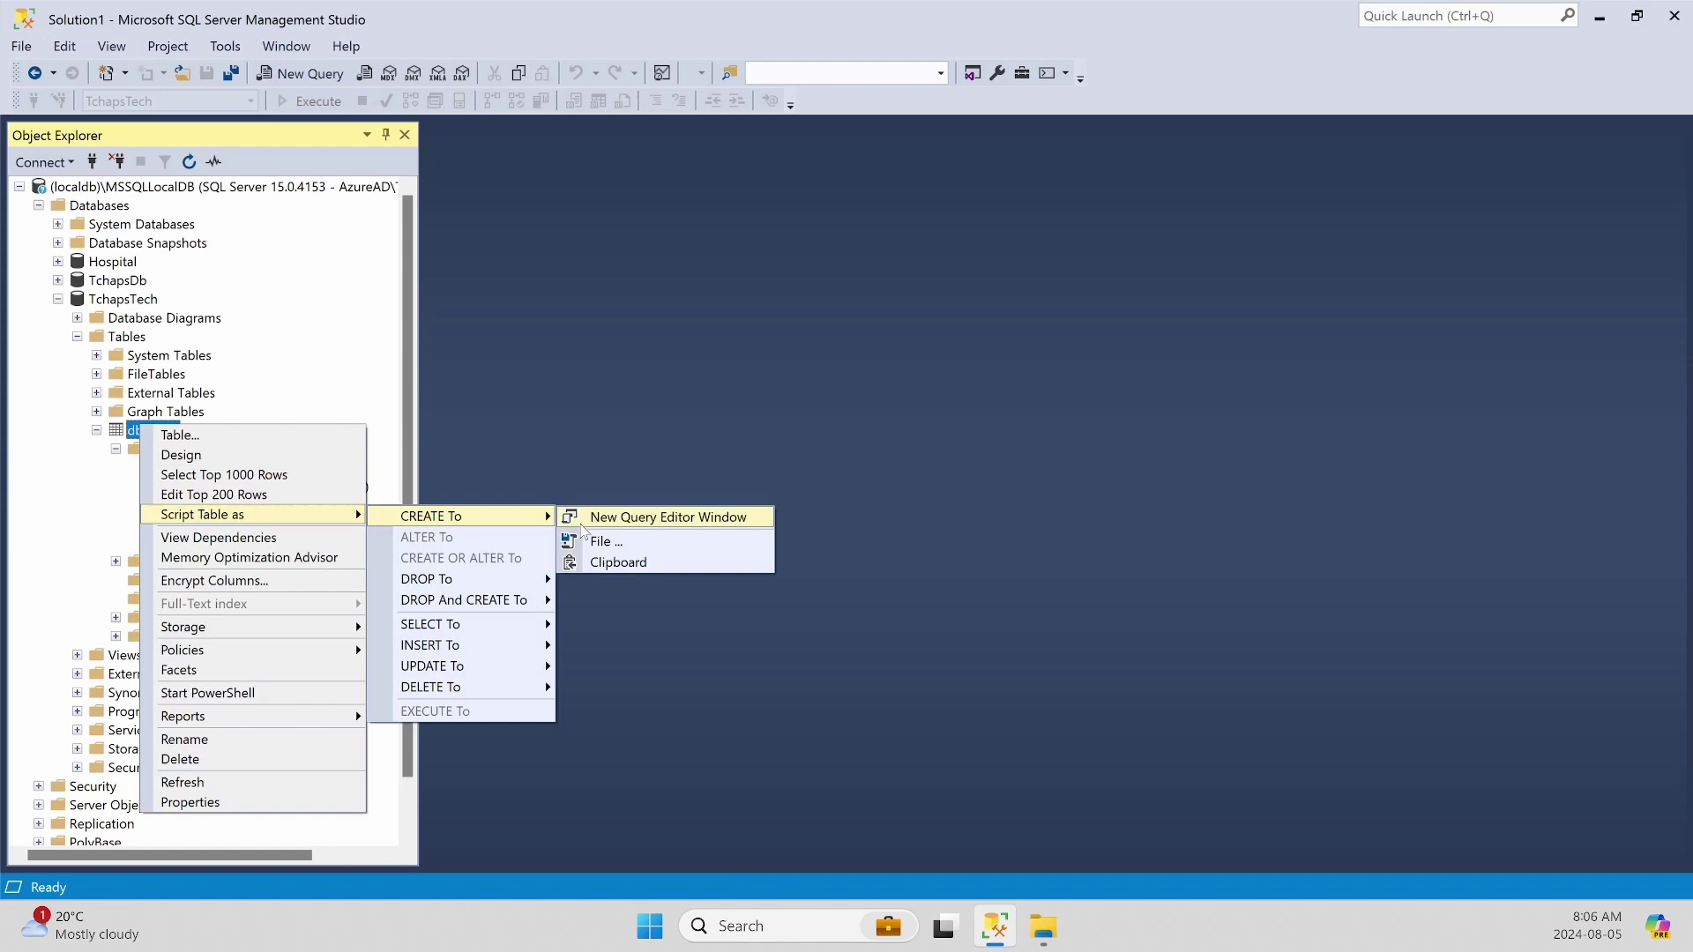
pyautogui.click(635, 526)
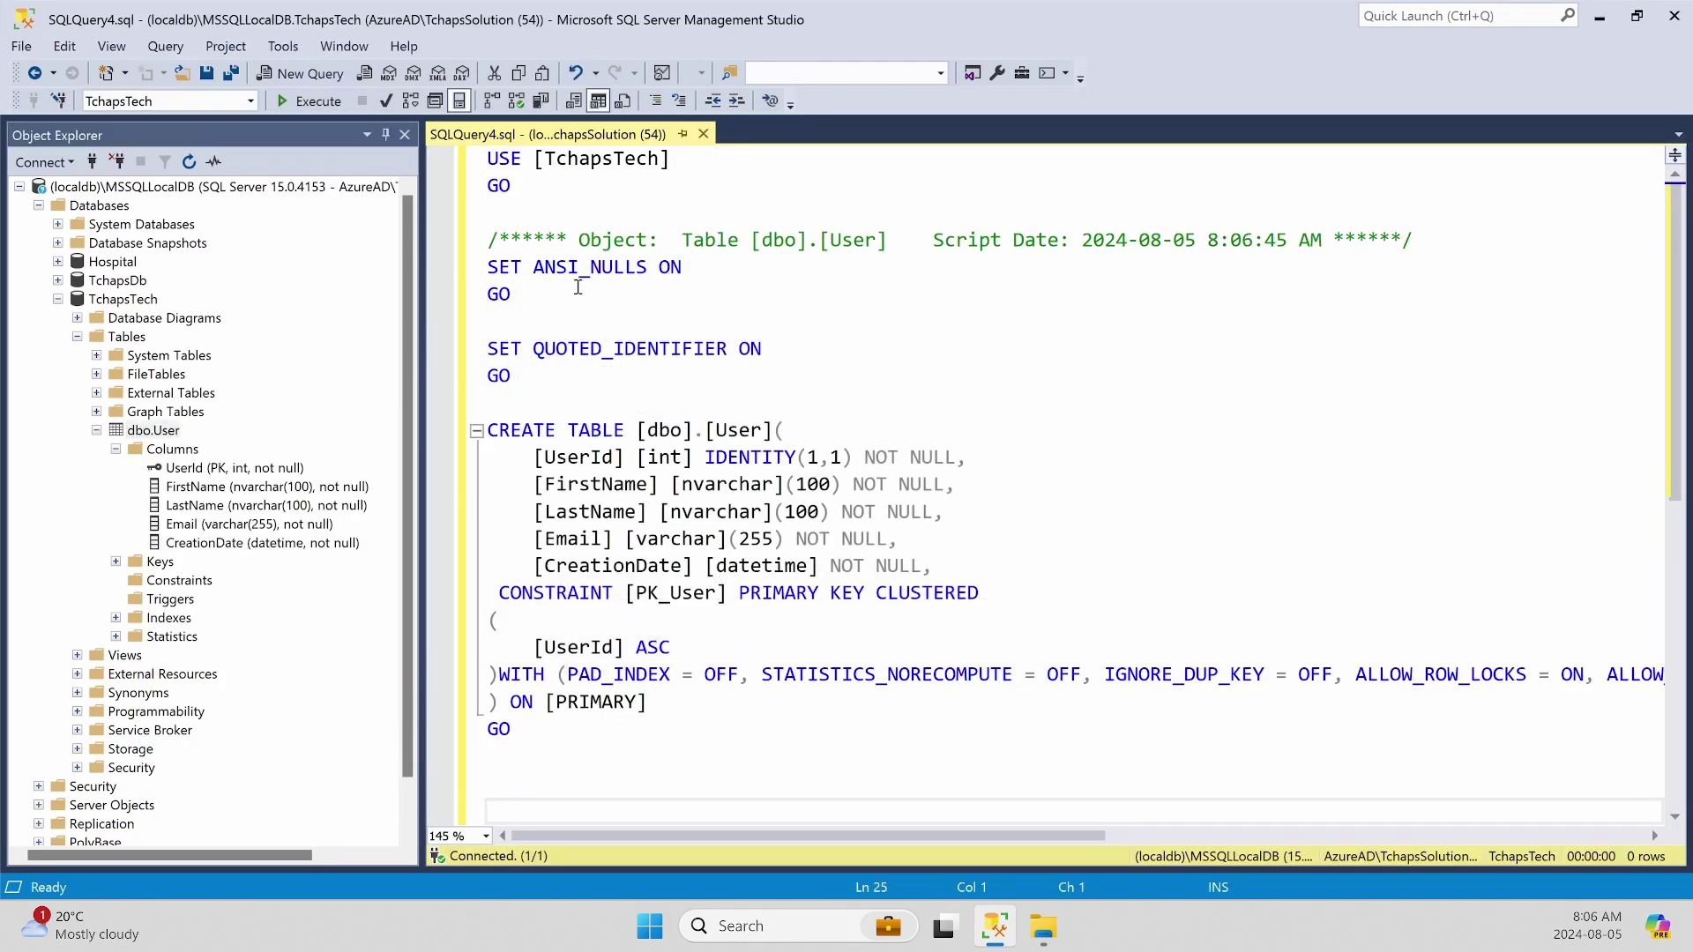
# - Review the opening part of the generated script, from USE [TchapsTech] through the SET ANSI_NULLS statement
pyautogui.moveTo(487, 157); pyautogui.dragTo(651, 288)
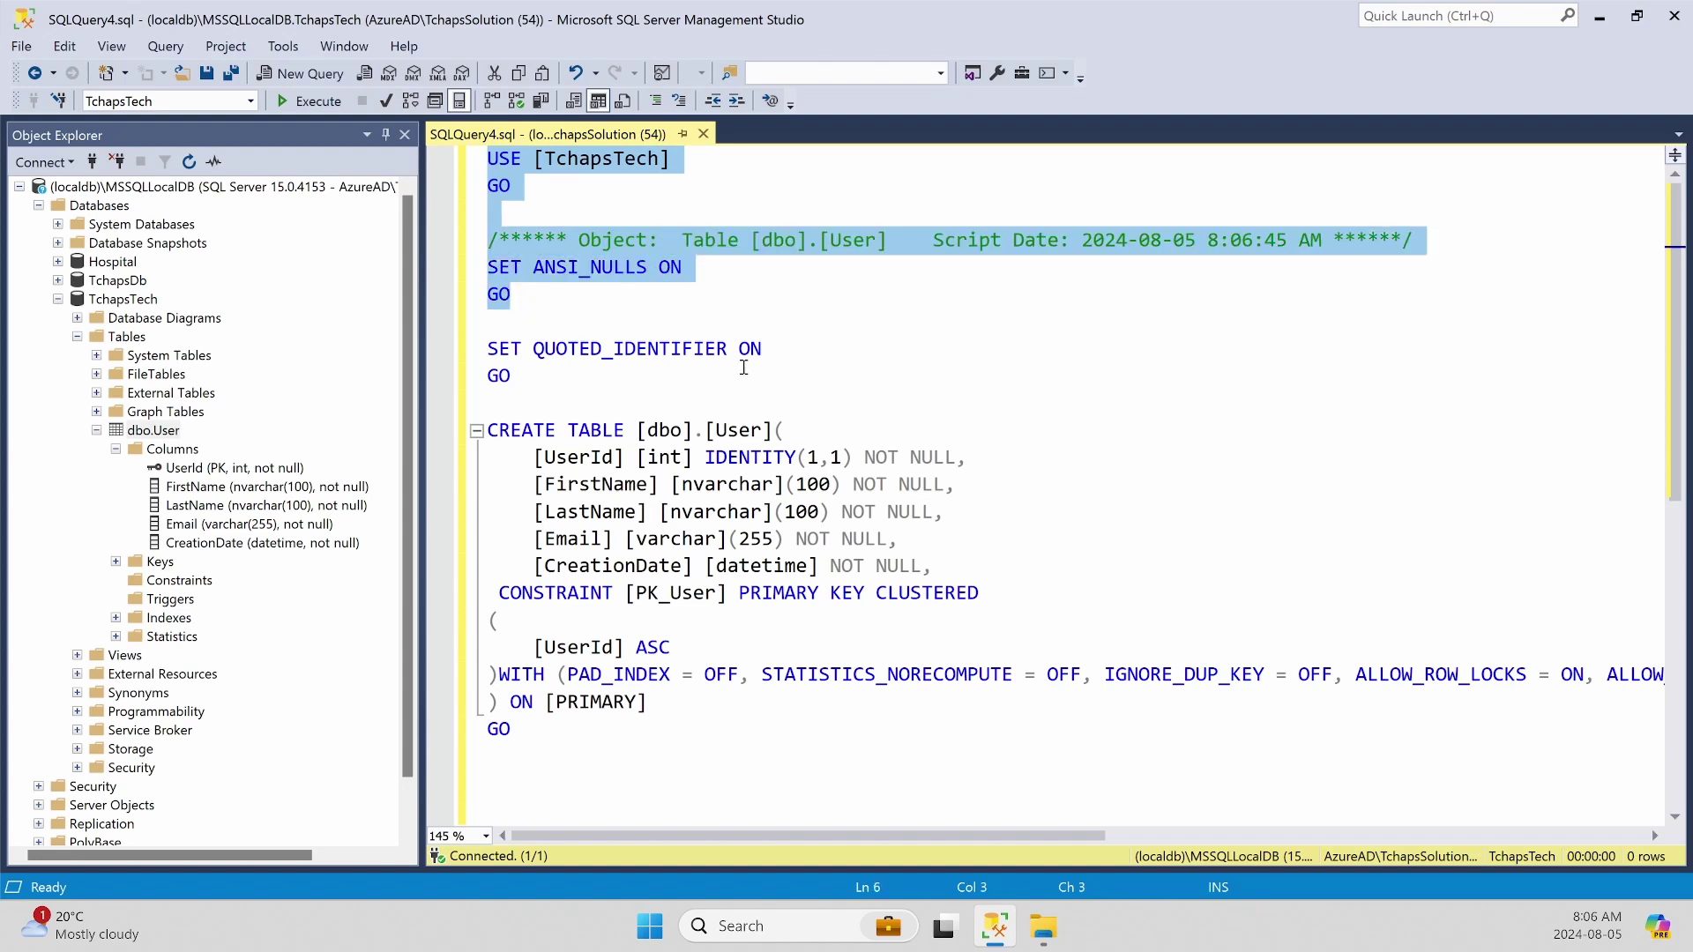
pyautogui.scroll(-1, 630, 386)
pyautogui.scroll(1, 589, 344)
pyautogui.click(540, 293)
pyautogui.scroll(-3, 581, 388)
pyautogui.scroll(2, 573, 291)
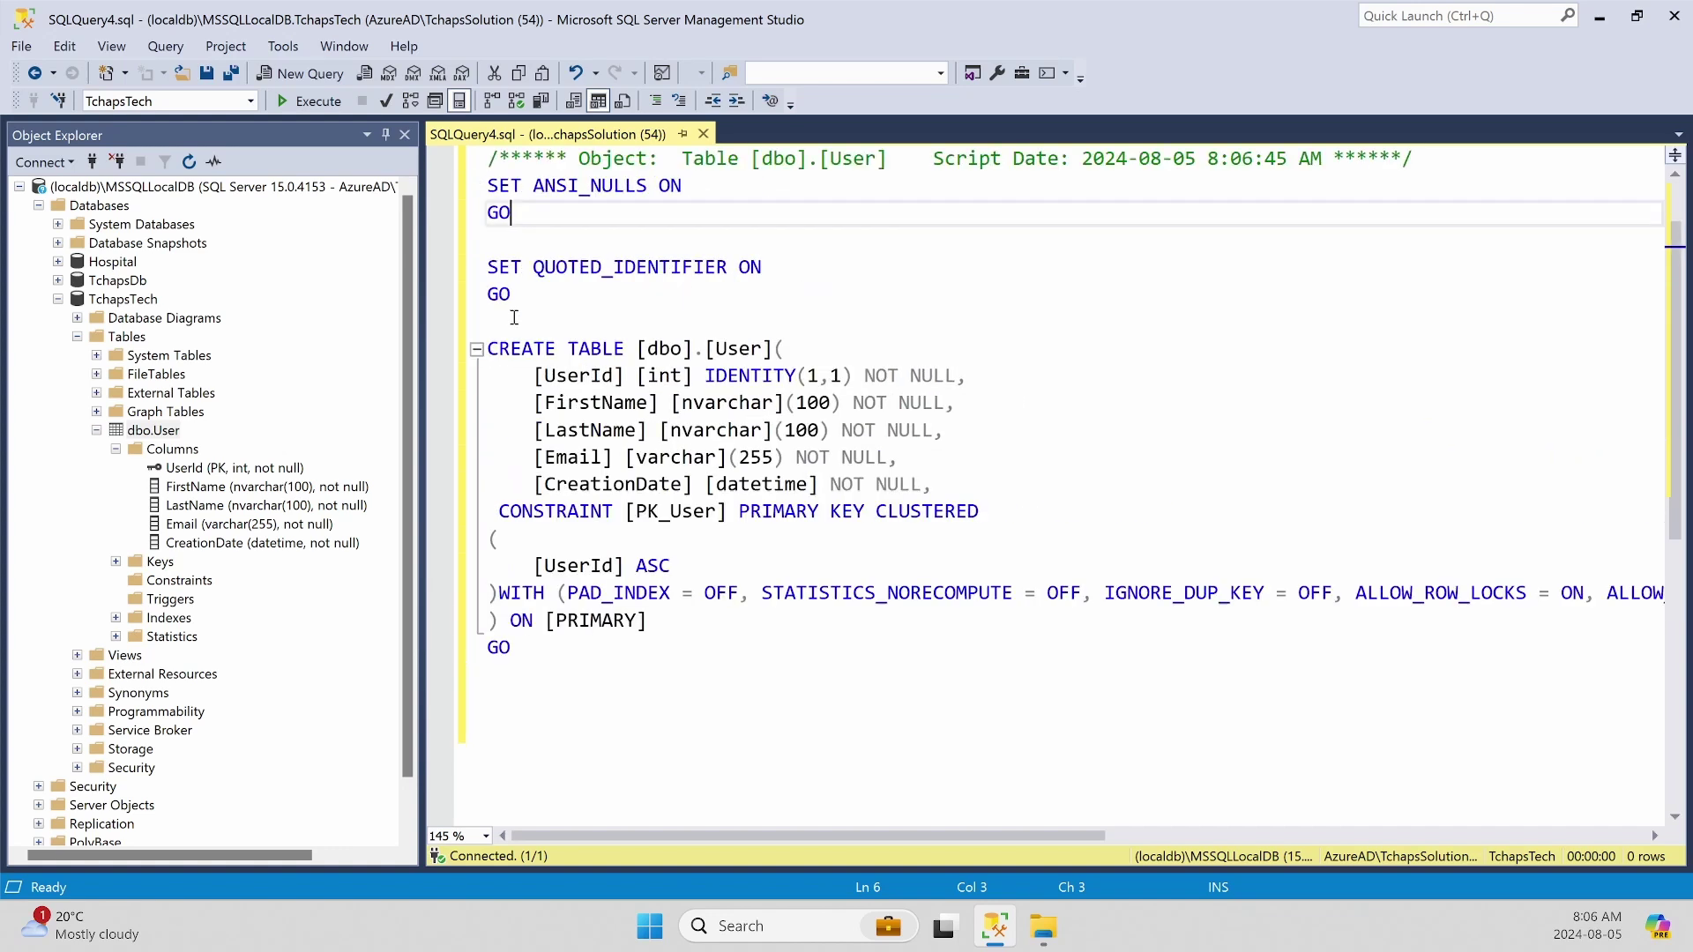
# - Examine the CREATE TABLE statement's schema and table name, the UserId identity setting, and the column names and data types
pyautogui.moveTo(486, 349); pyautogui.dragTo(690, 350)
pyautogui.click(680, 354)
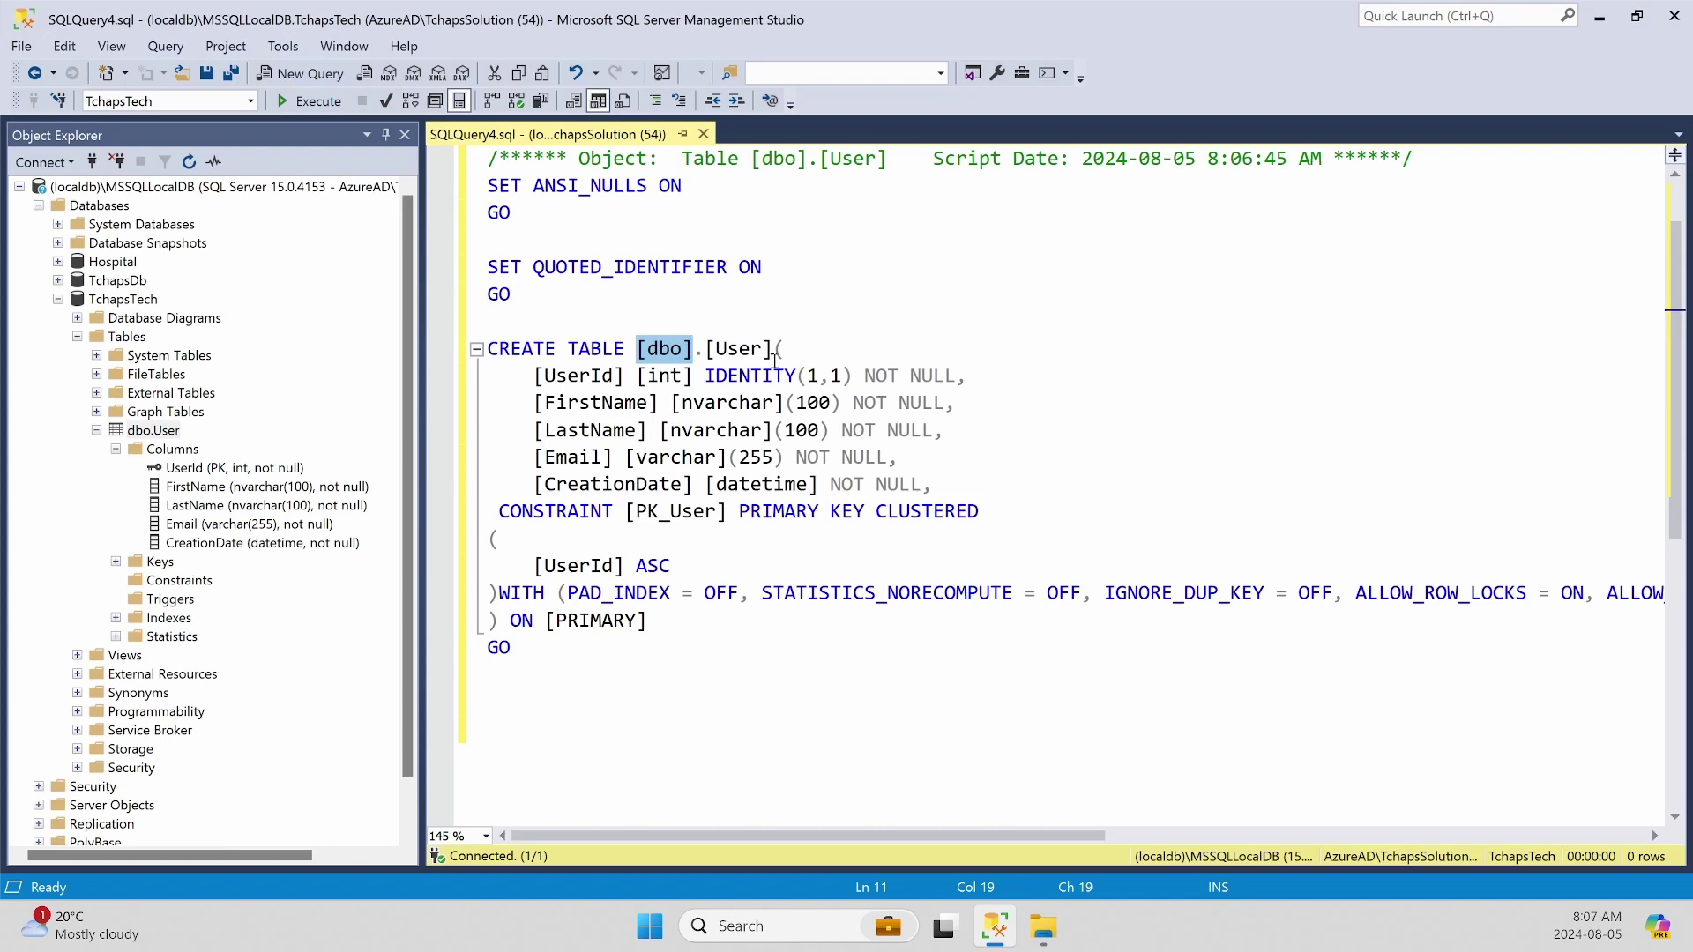
pyautogui.click(706, 350)
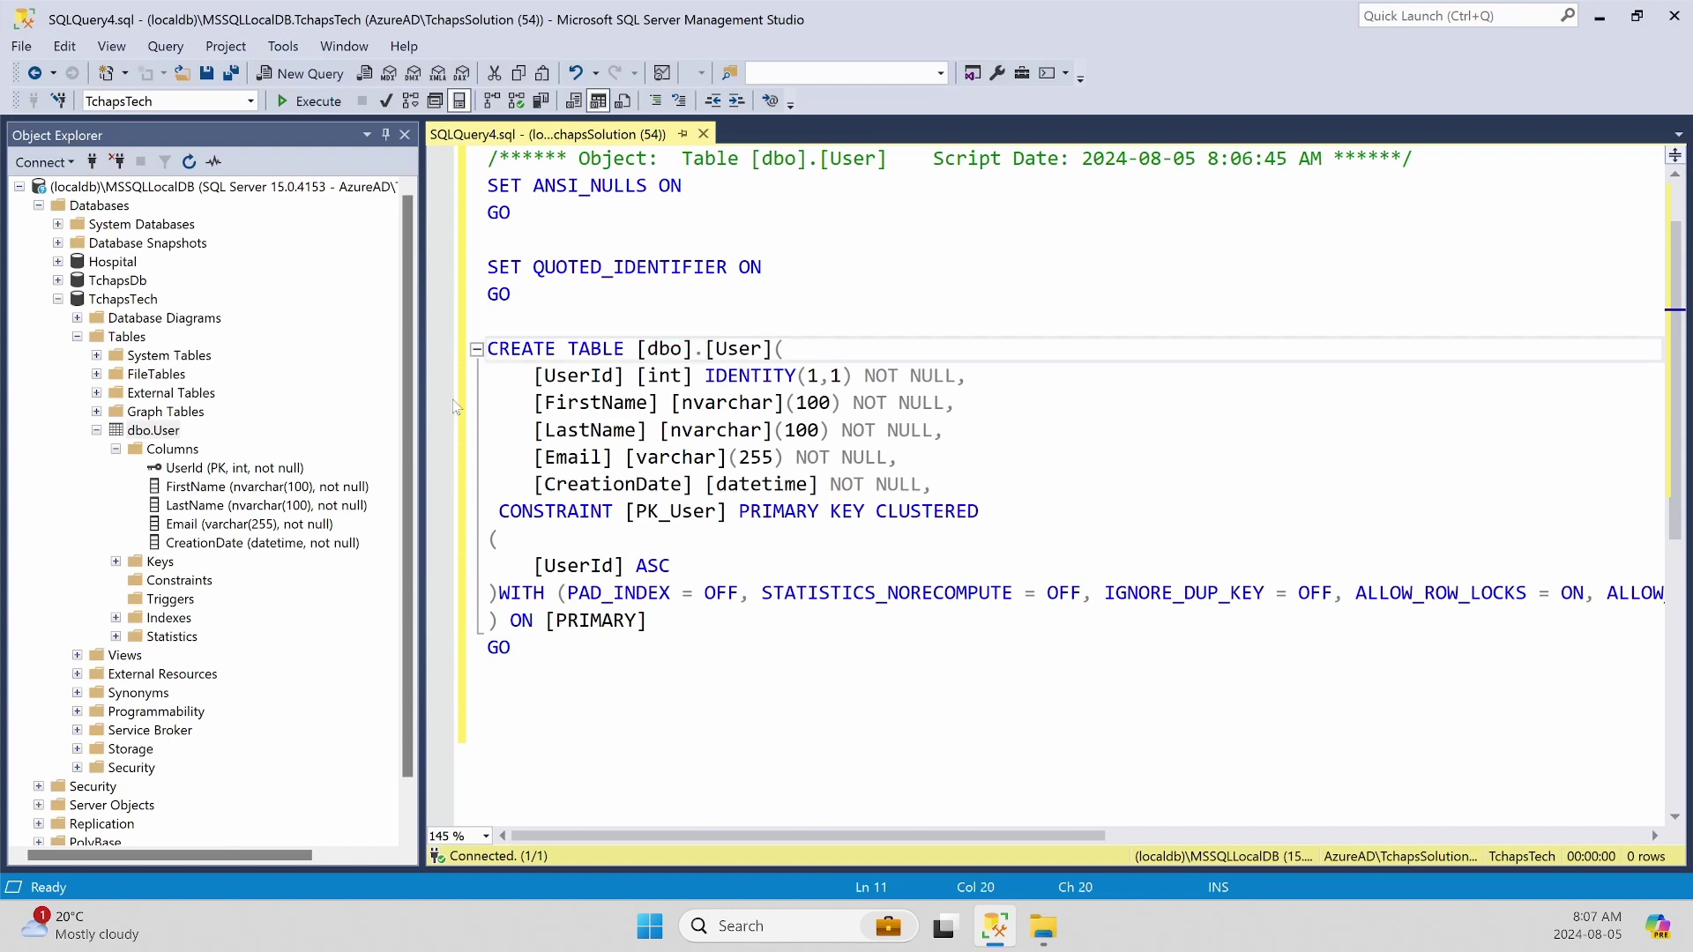
pyautogui.moveTo(534, 376); pyautogui.dragTo(860, 384)
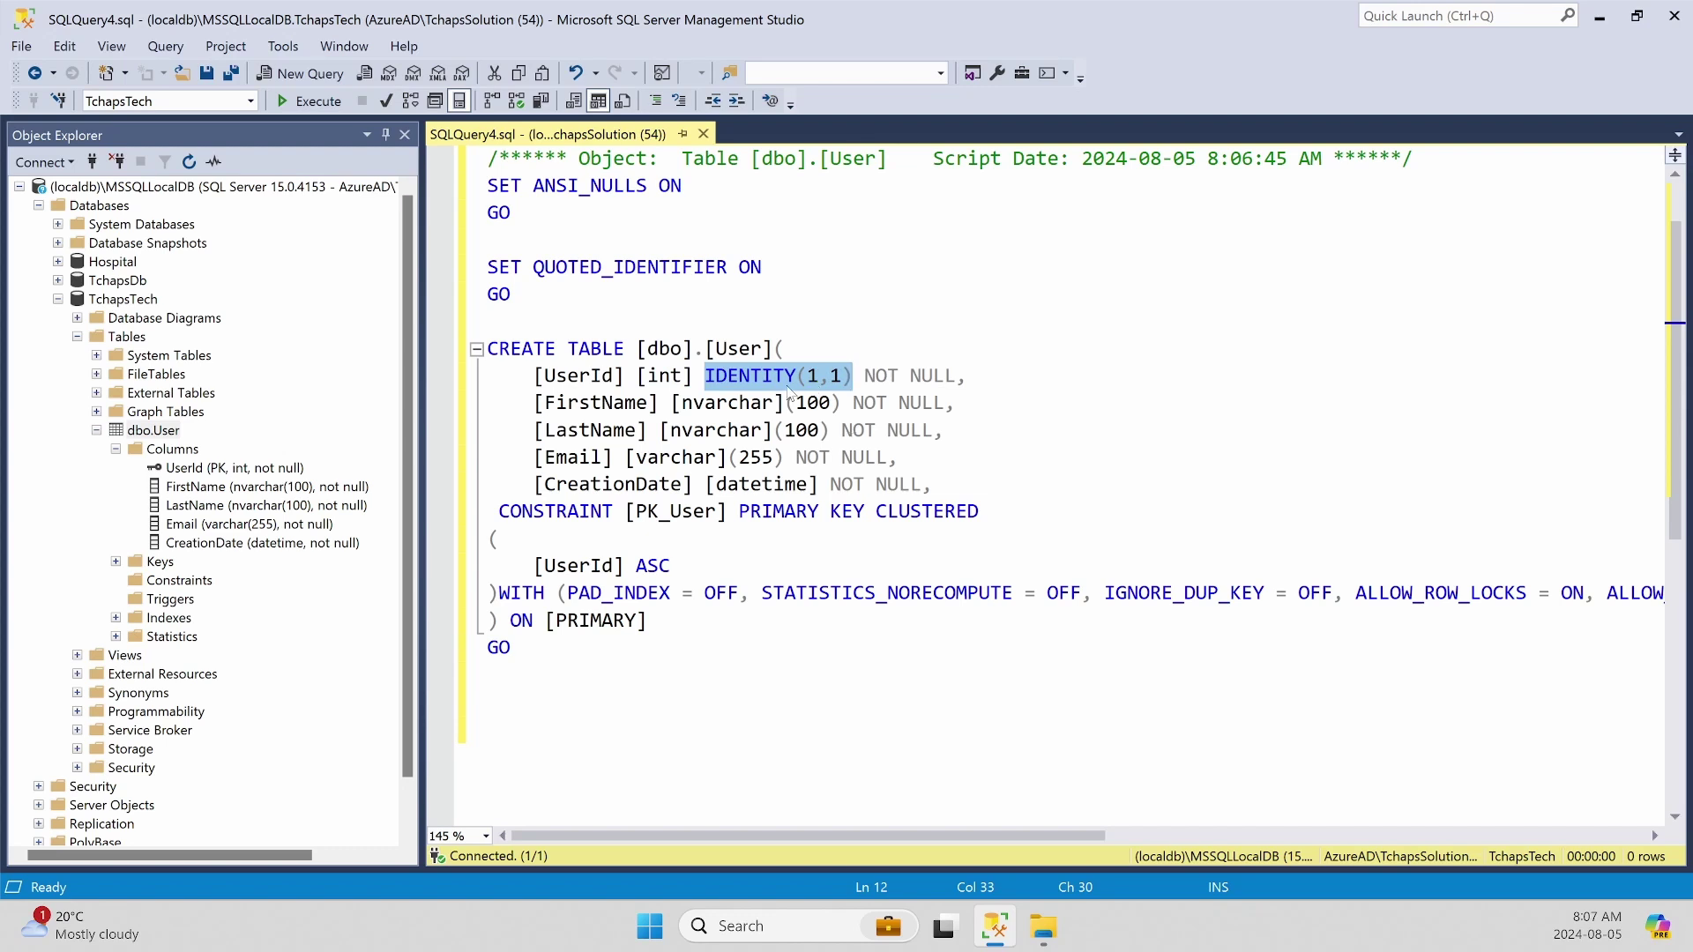
pyautogui.moveTo(534, 403); pyautogui.dragTo(657, 403)
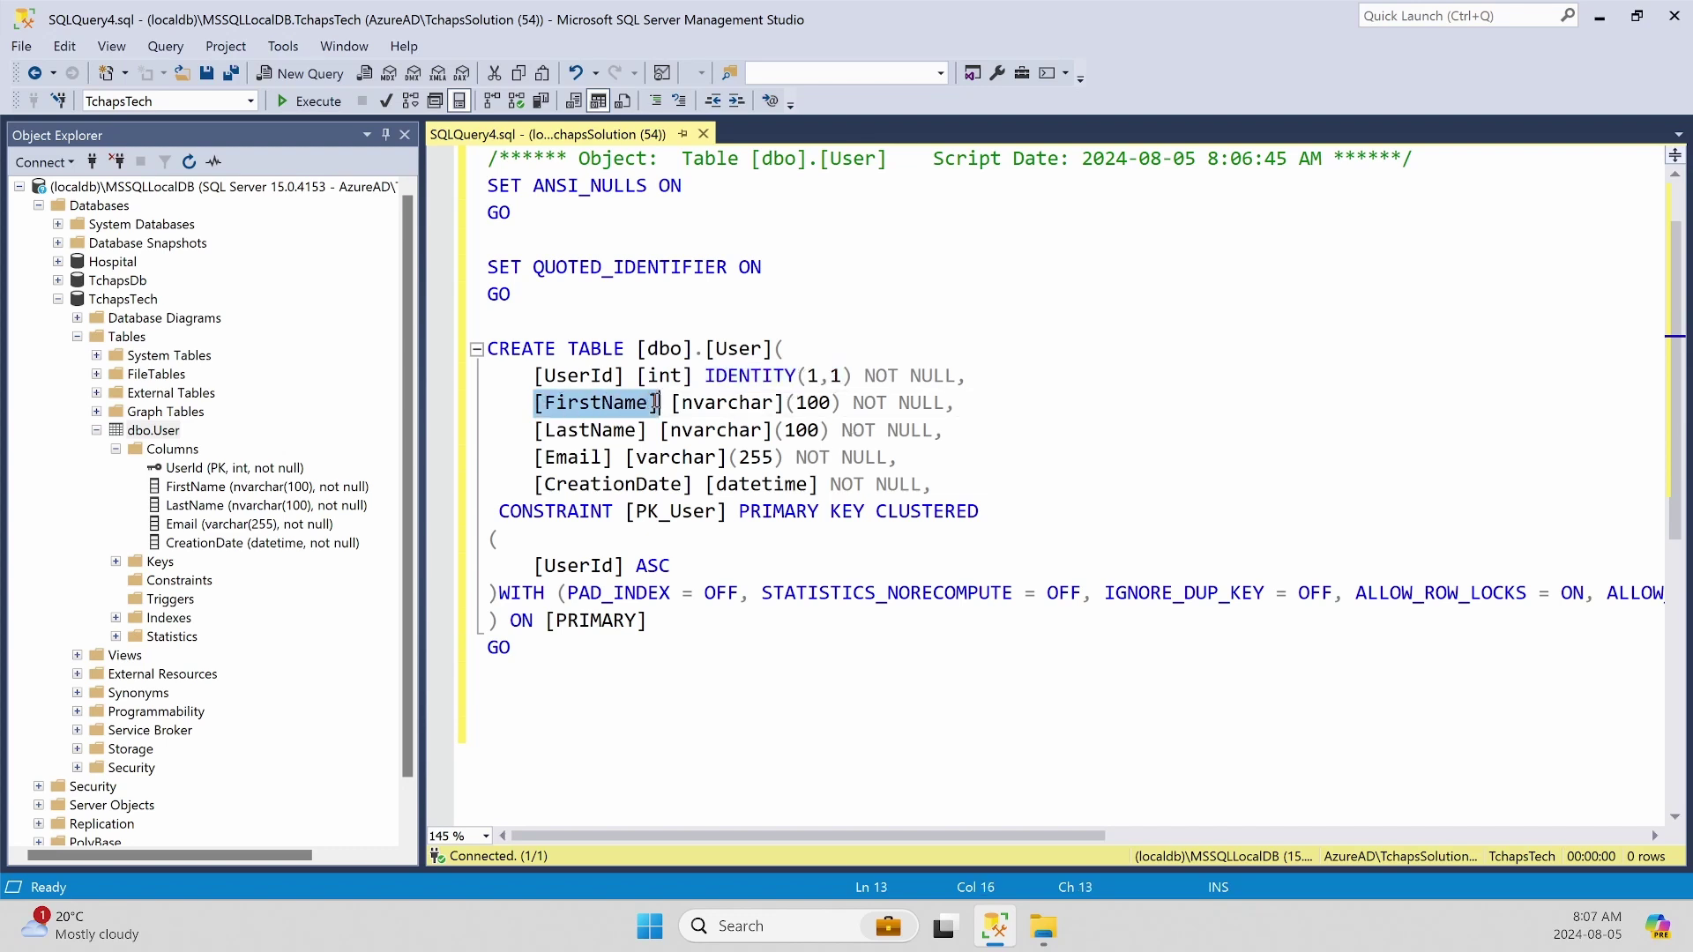
pyautogui.moveTo(841, 404); pyautogui.dragTo(672, 404)
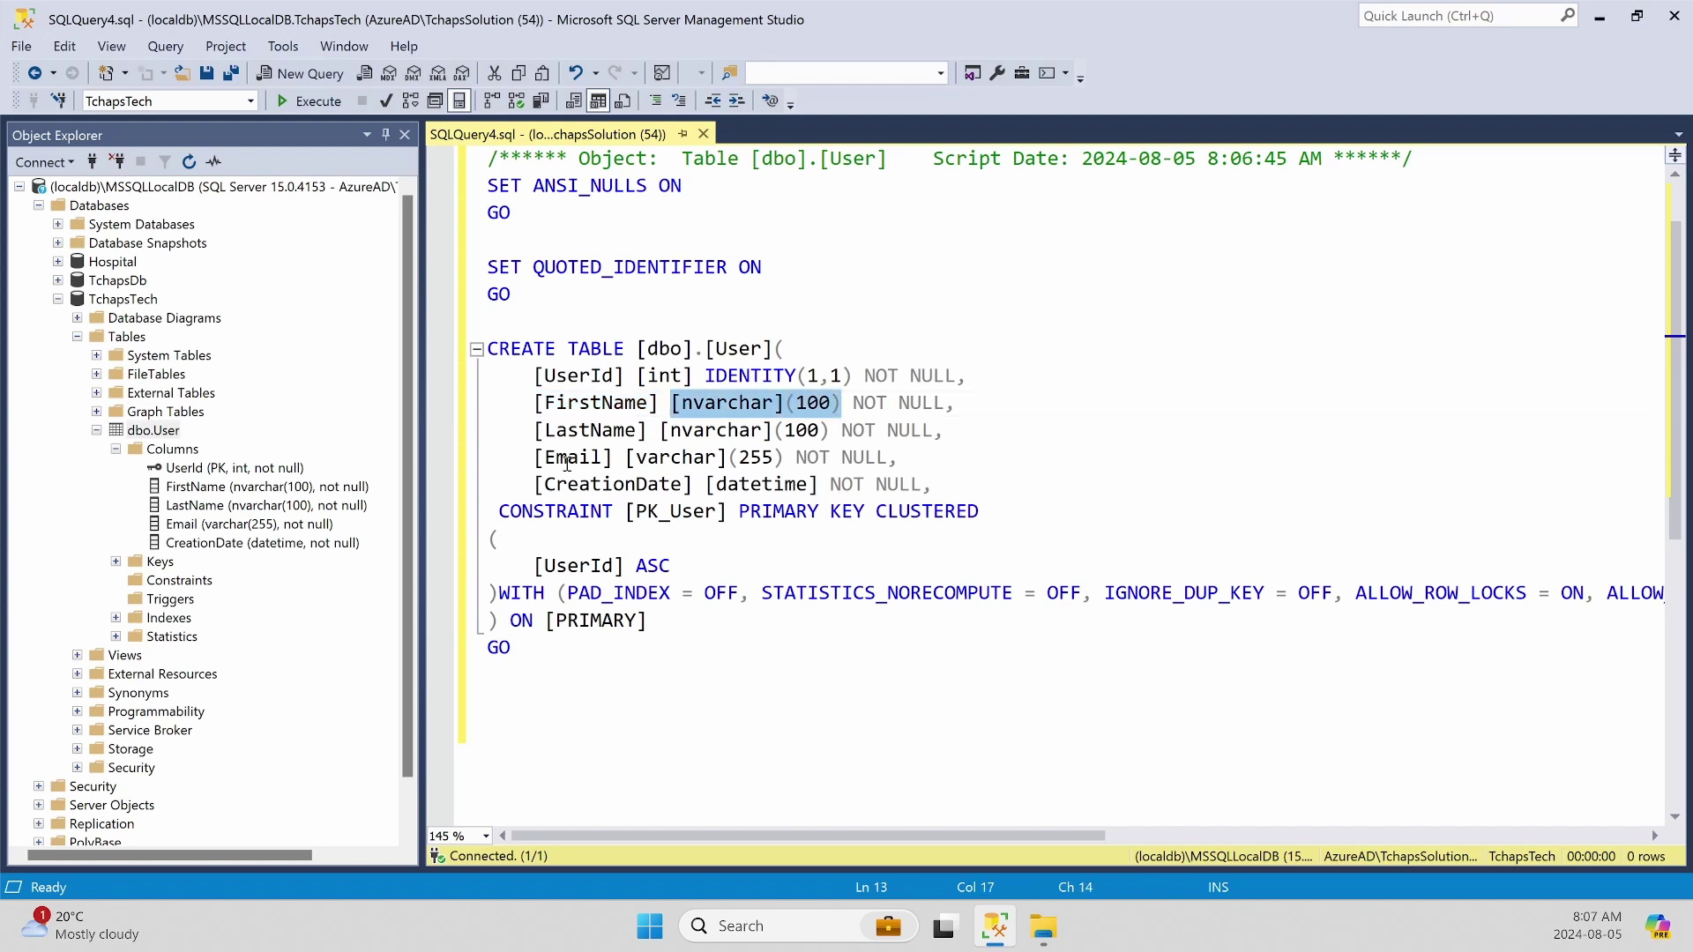
pyautogui.moveTo(534, 484); pyautogui.dragTo(807, 484)
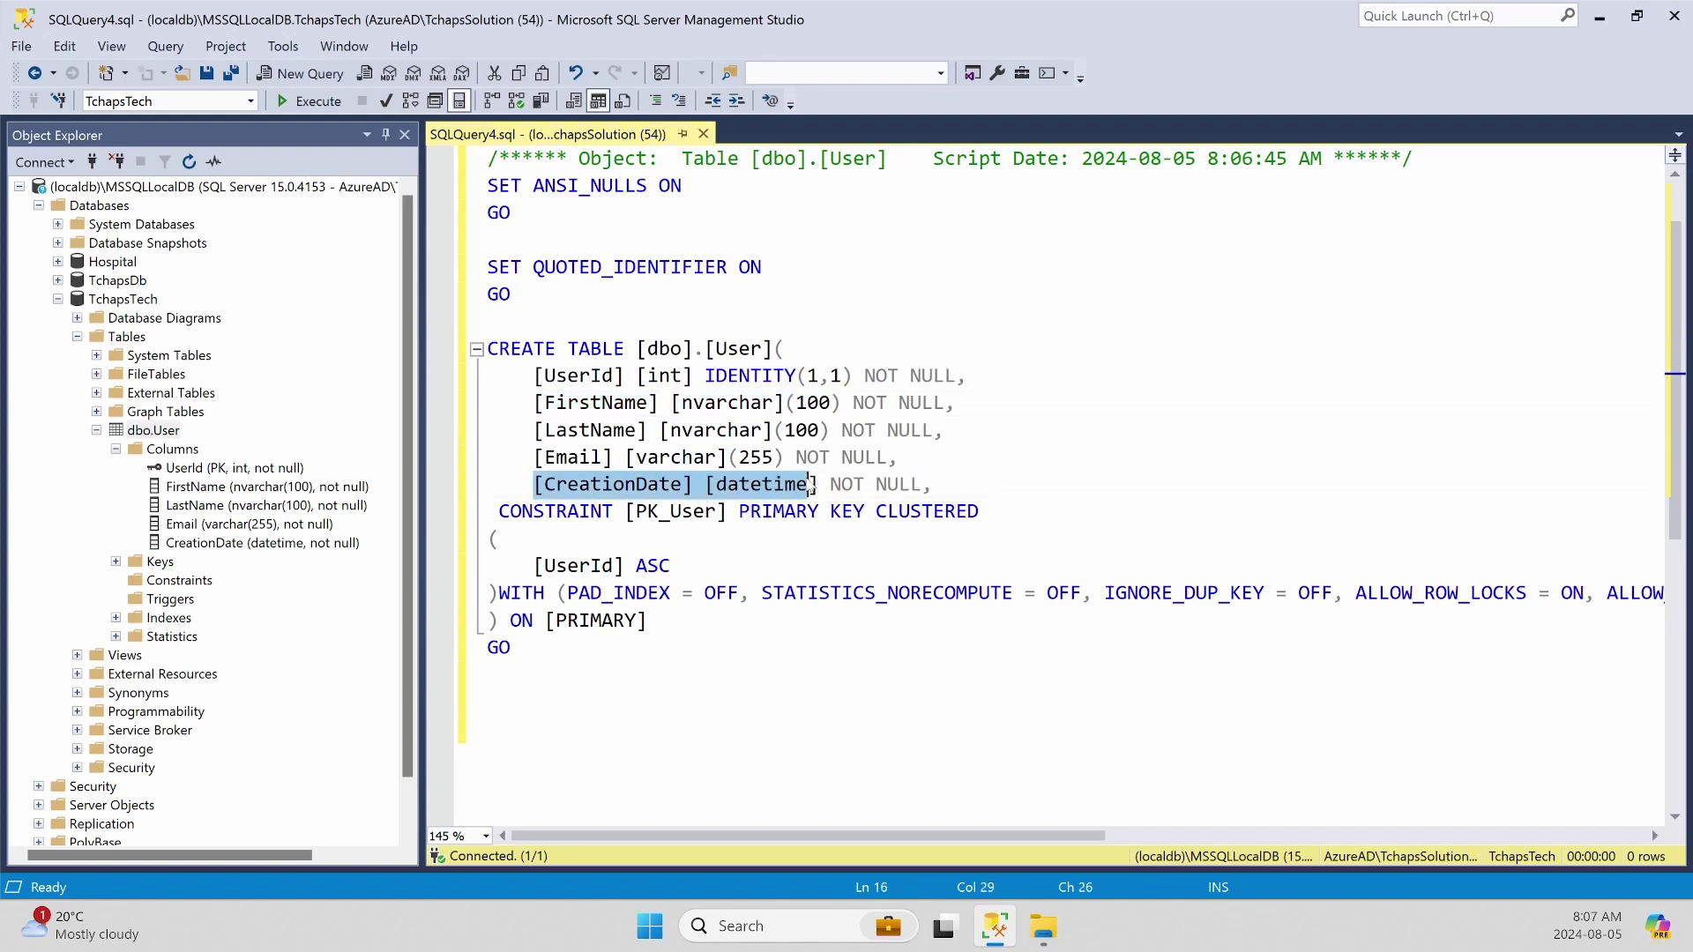
pyautogui.scroll(-1, 810, 511)
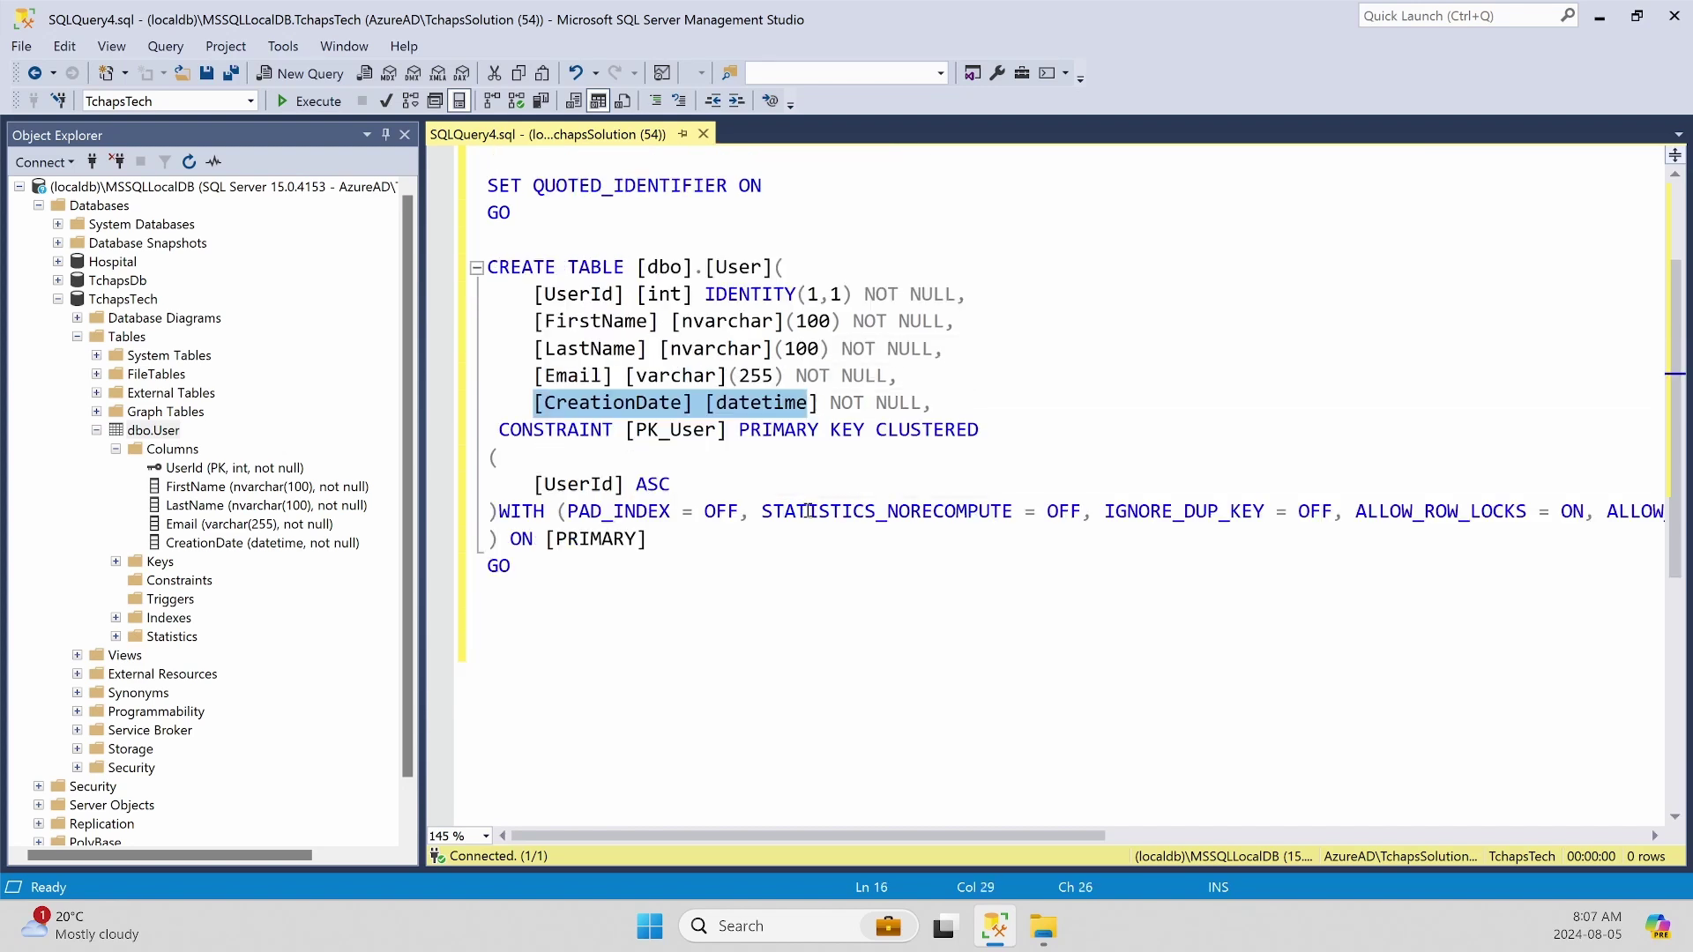
# - Examine the PK_User constraint and its PRIMARY KEY definition in the CREATE TABLE script
pyautogui.click(568, 512)
pyautogui.moveTo(496, 429); pyautogui.dragTo(727, 432)
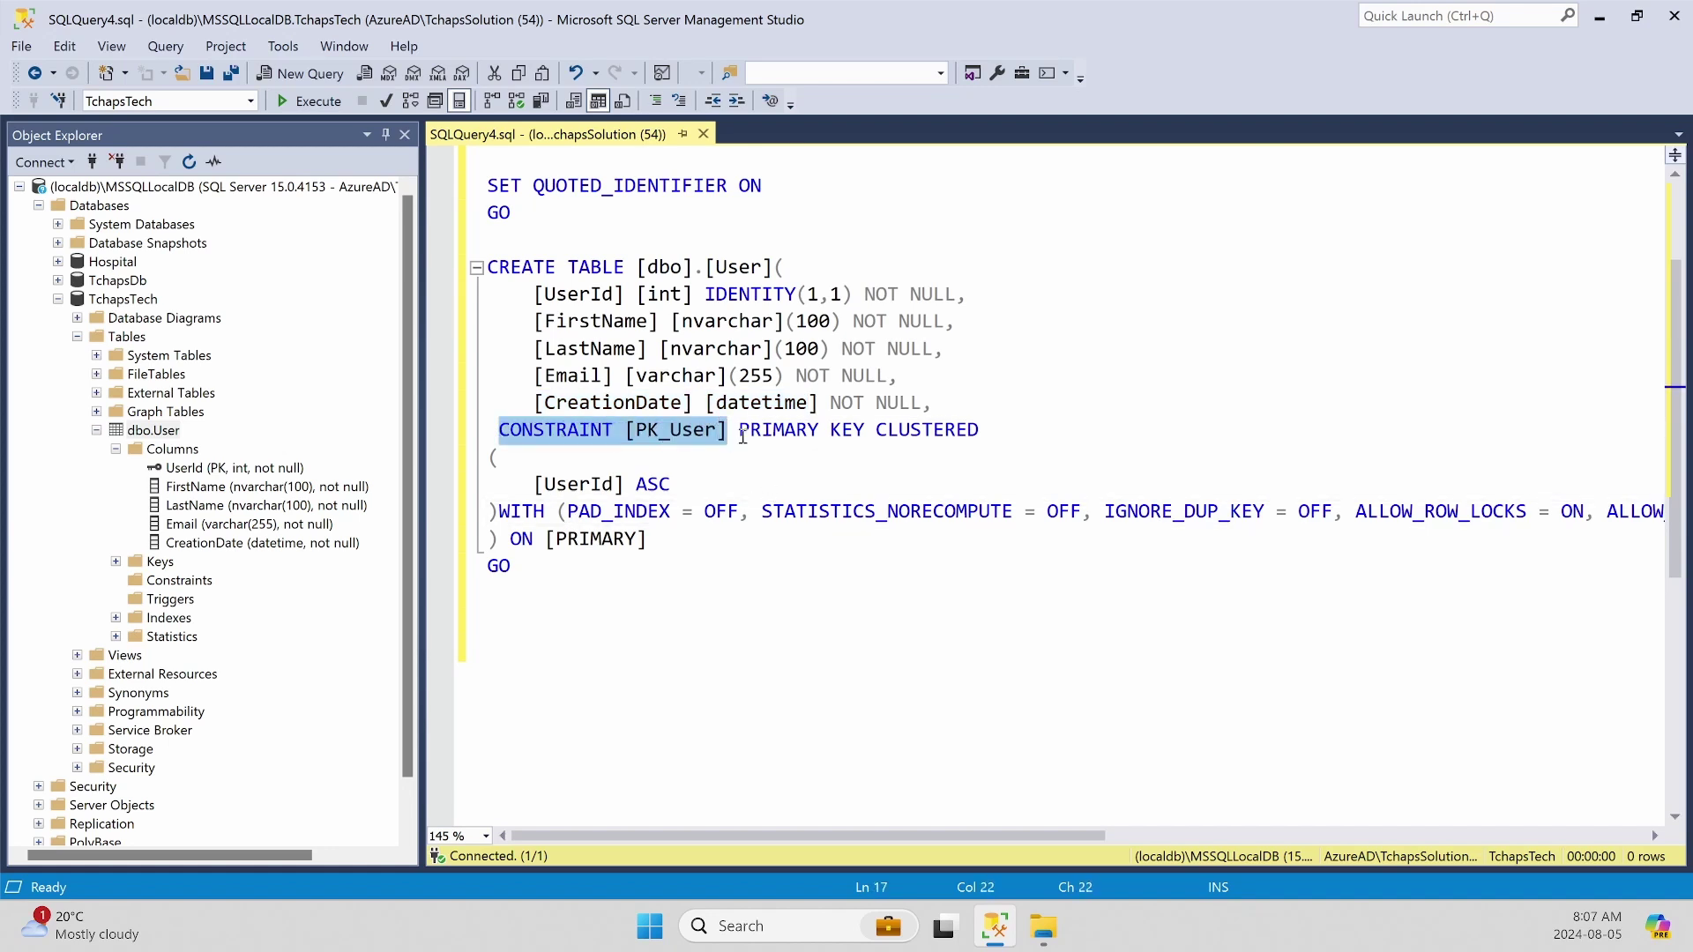
pyautogui.moveTo(739, 430); pyautogui.dragTo(868, 427)
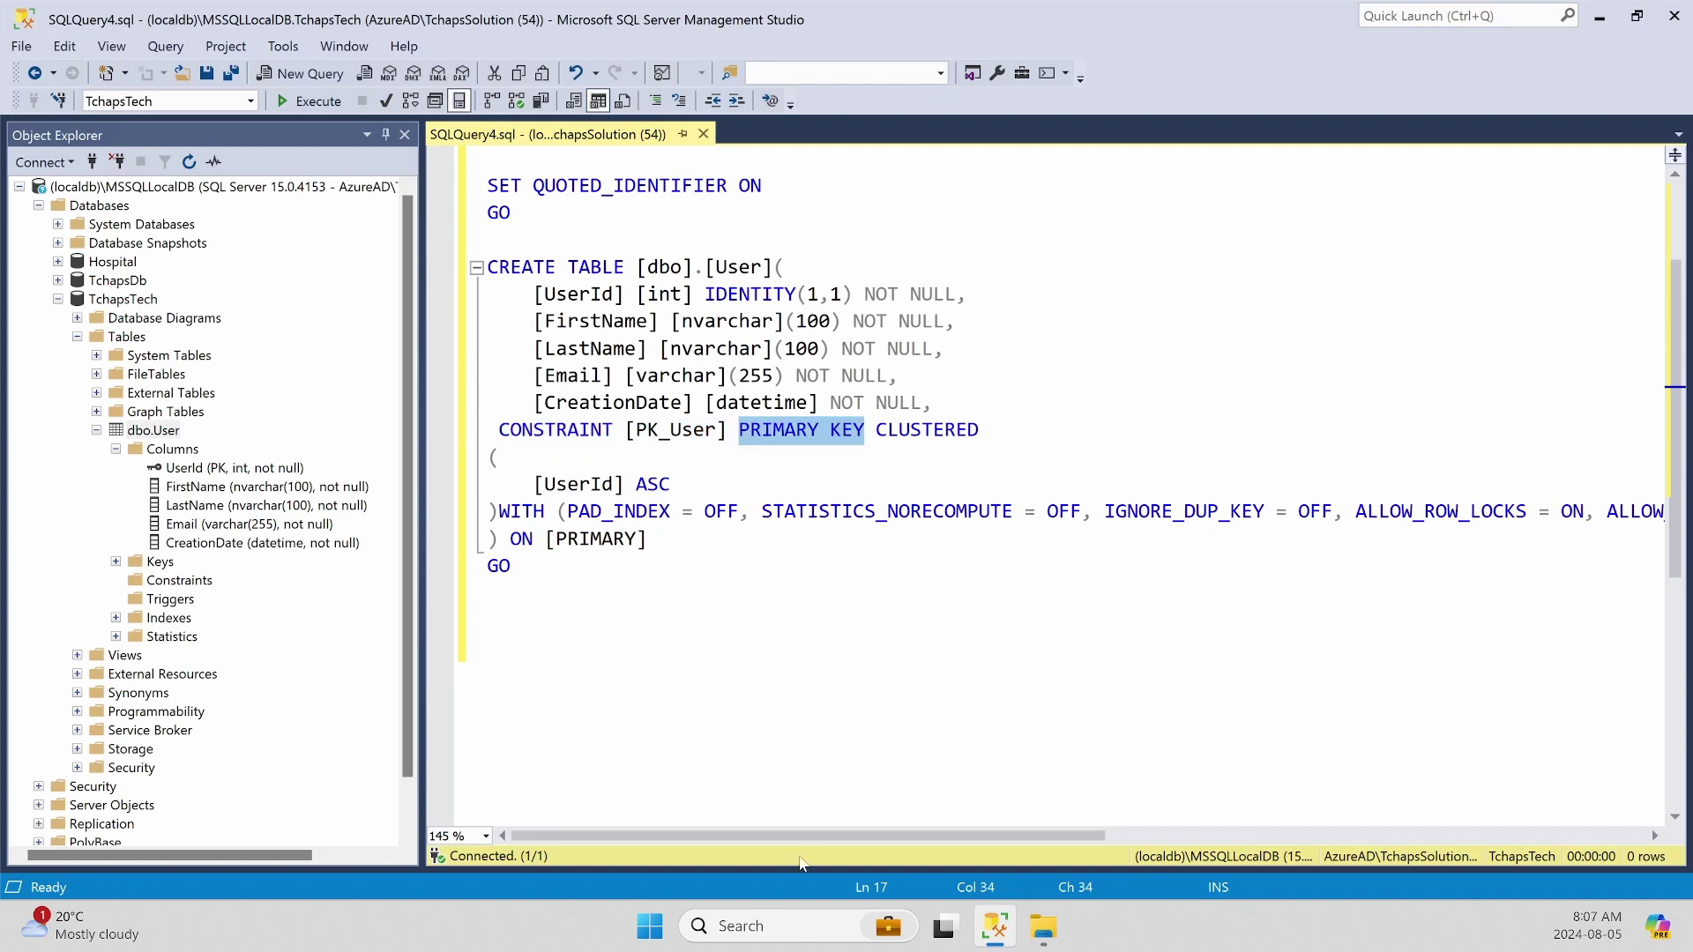
pyautogui.moveTo(801, 836); pyautogui.dragTo(706, 773)
pyautogui.scroll(2, 580, 540)
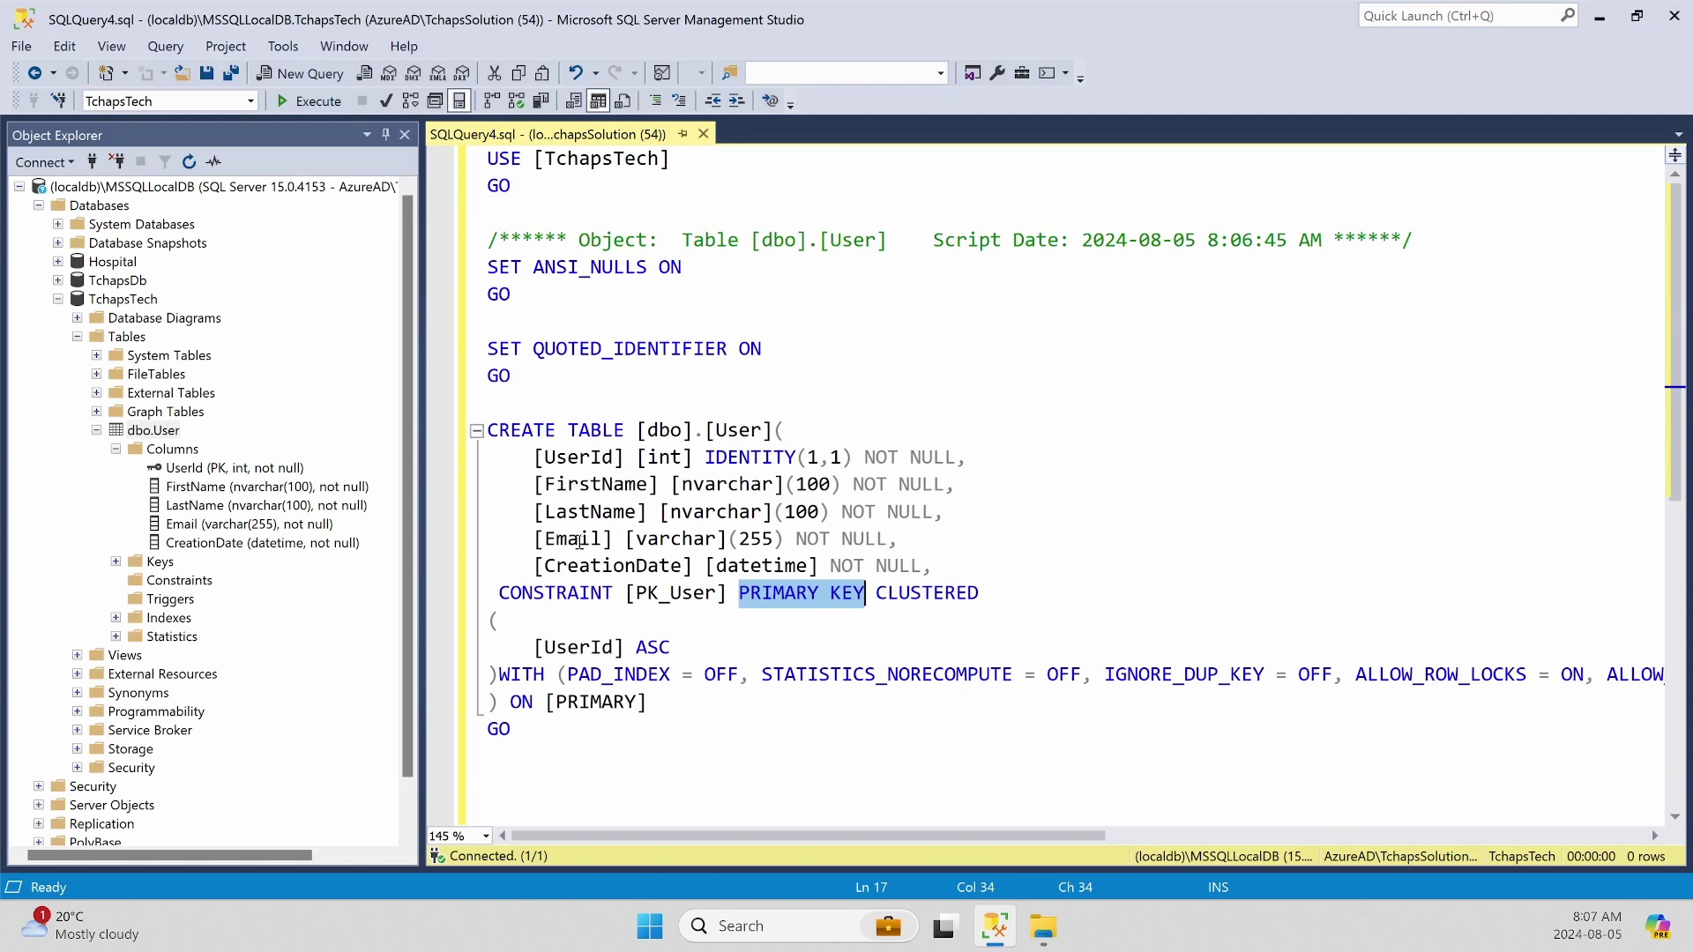
# - Highlight the whole CREATE TABLE [dbo].[User] statement through its closing GO
pyautogui.moveTo(491, 402); pyautogui.dragTo(541, 732)
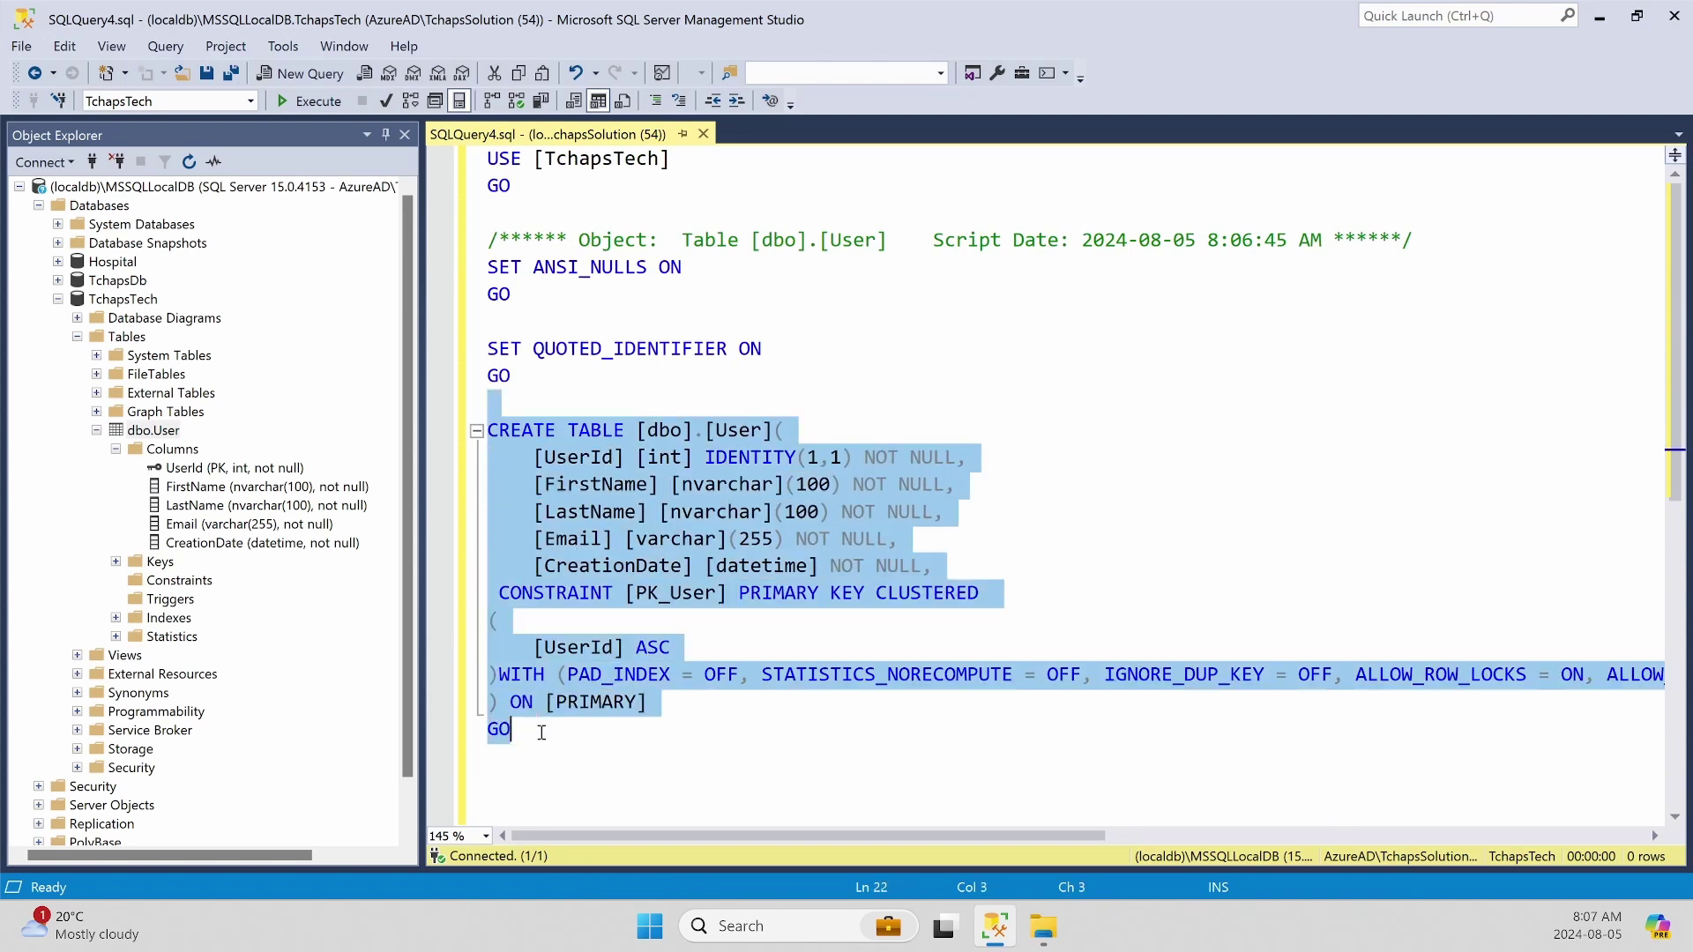
pyautogui.click(535, 386)
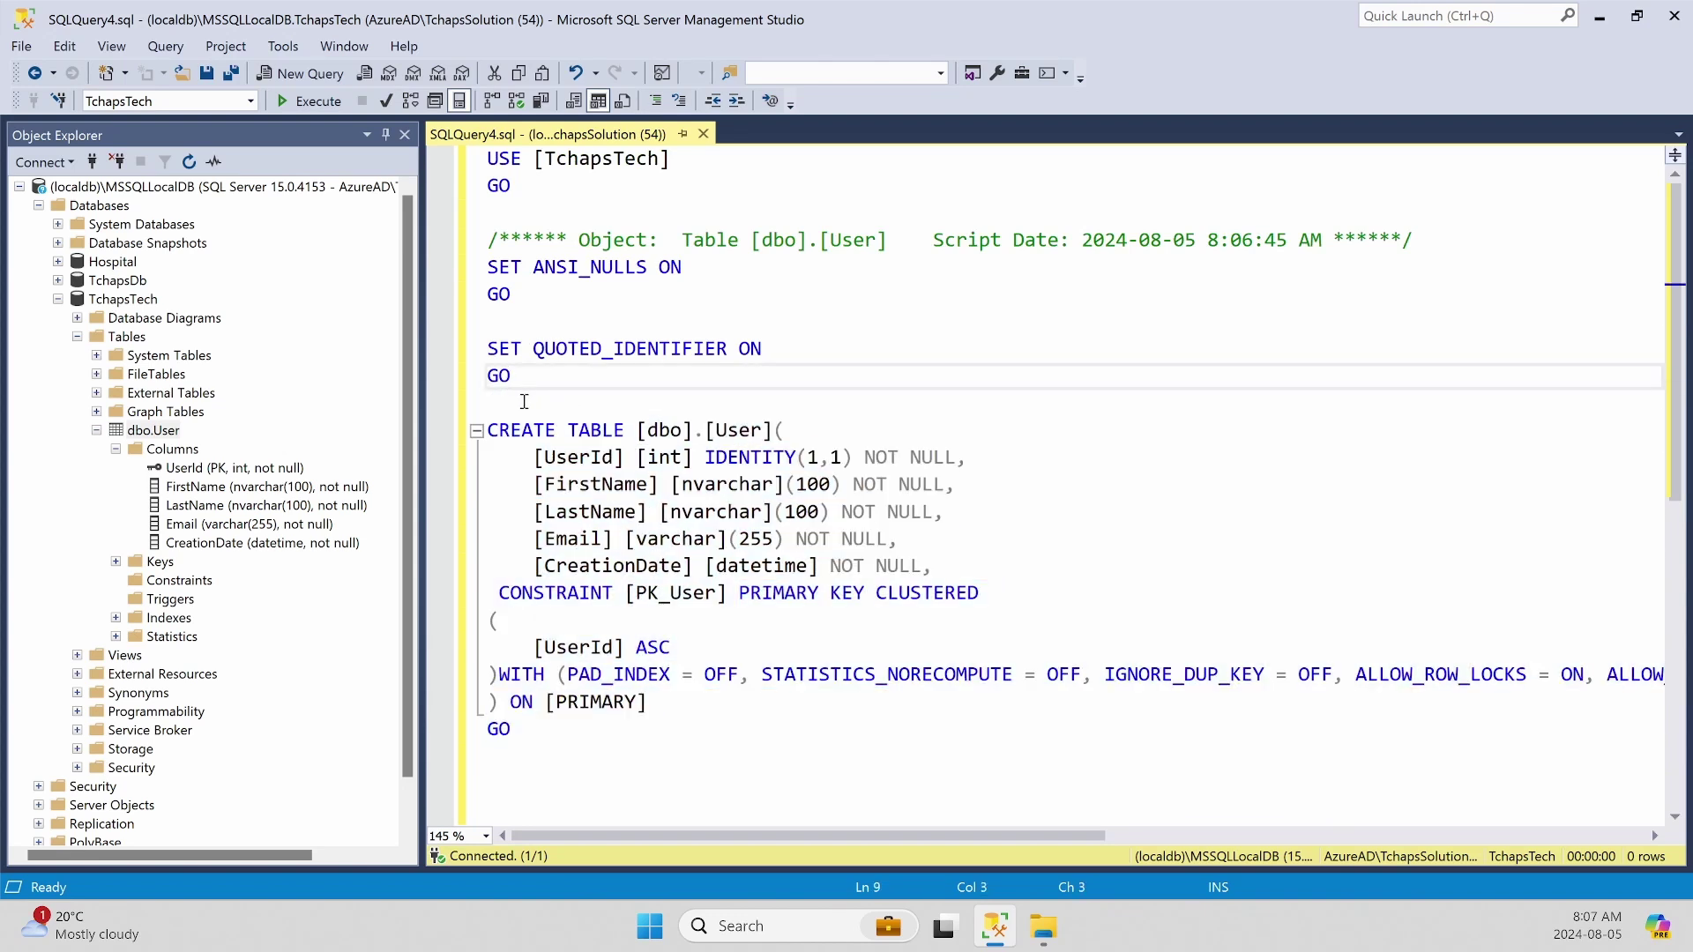
pyautogui.moveTo(542, 395); pyautogui.dragTo(556, 733)
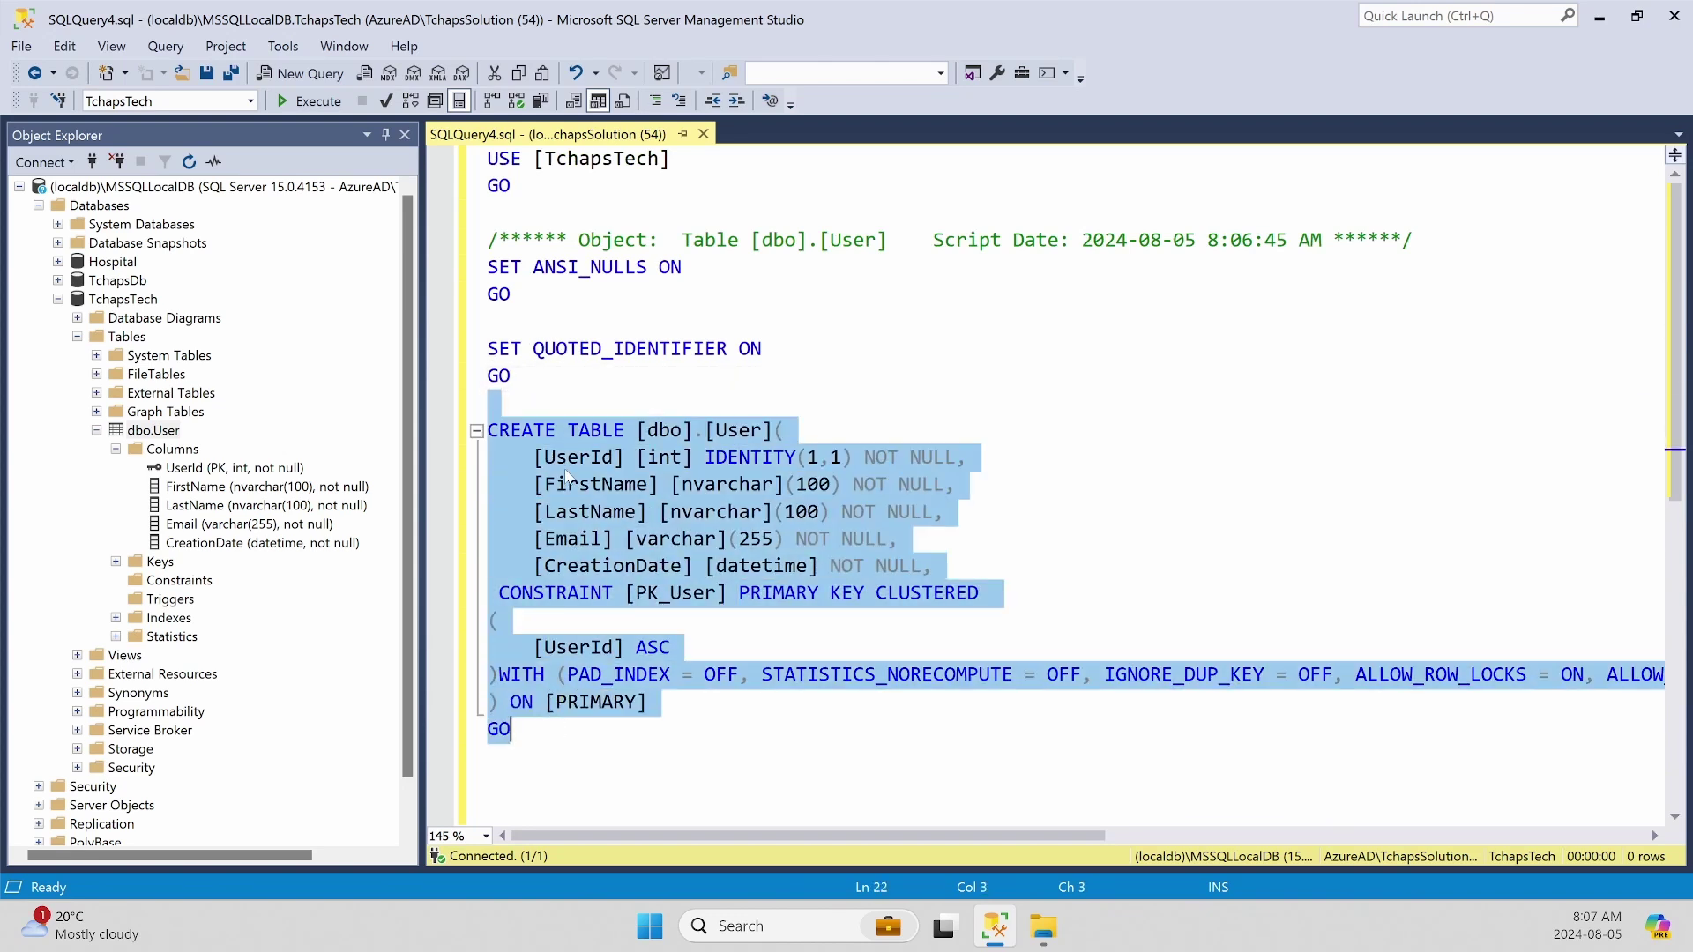